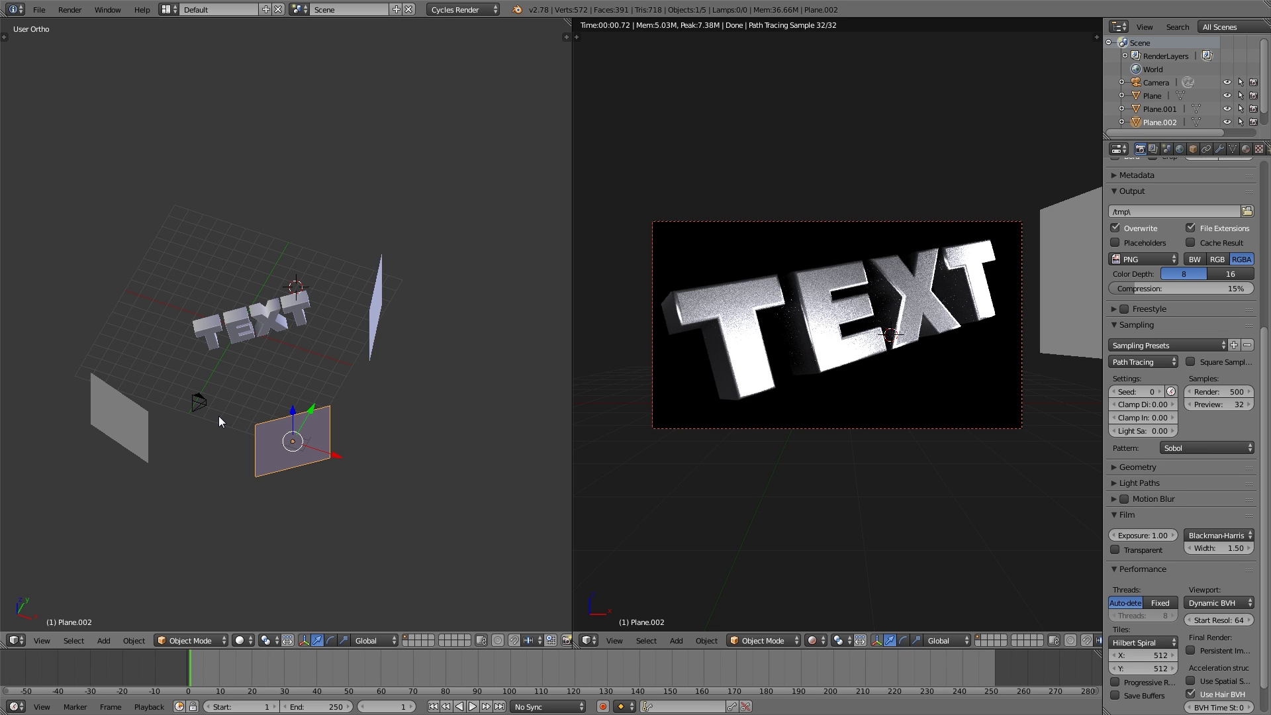
# Step: Reload the default start-up file to begin a fresh scene
pyautogui.click(39, 9)
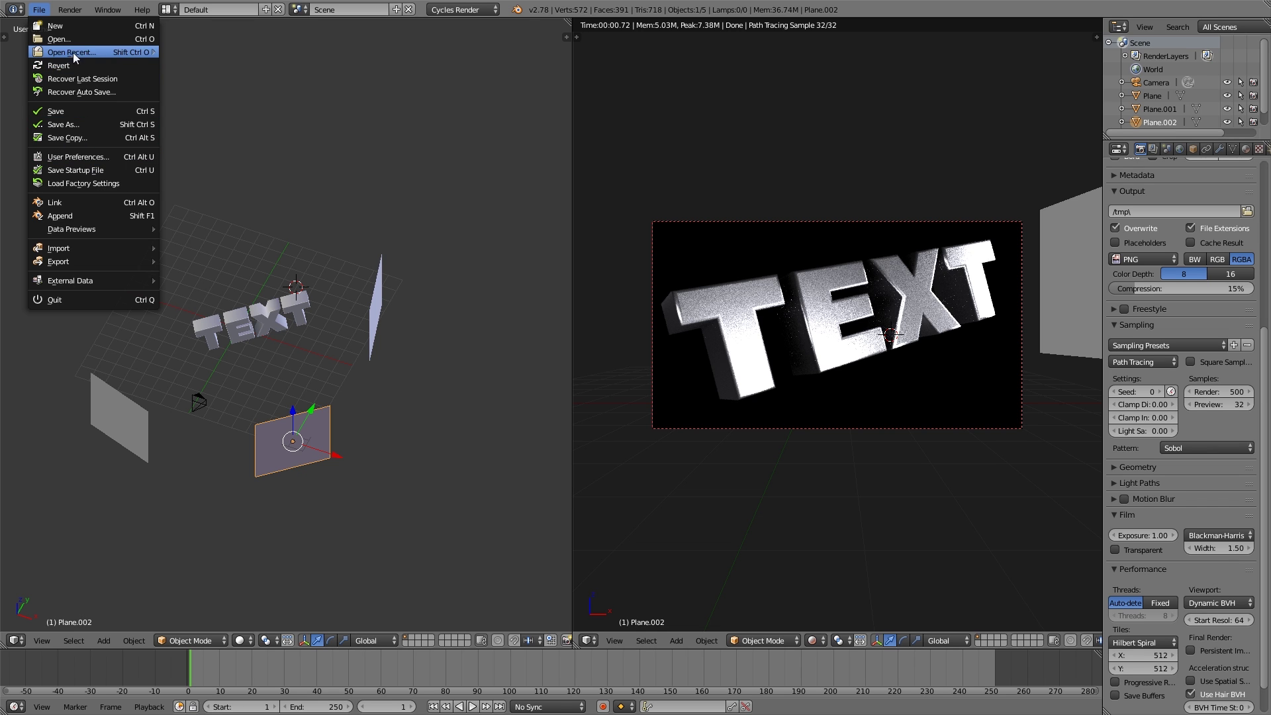
pyautogui.click(65, 26)
pyautogui.click(65, 34)
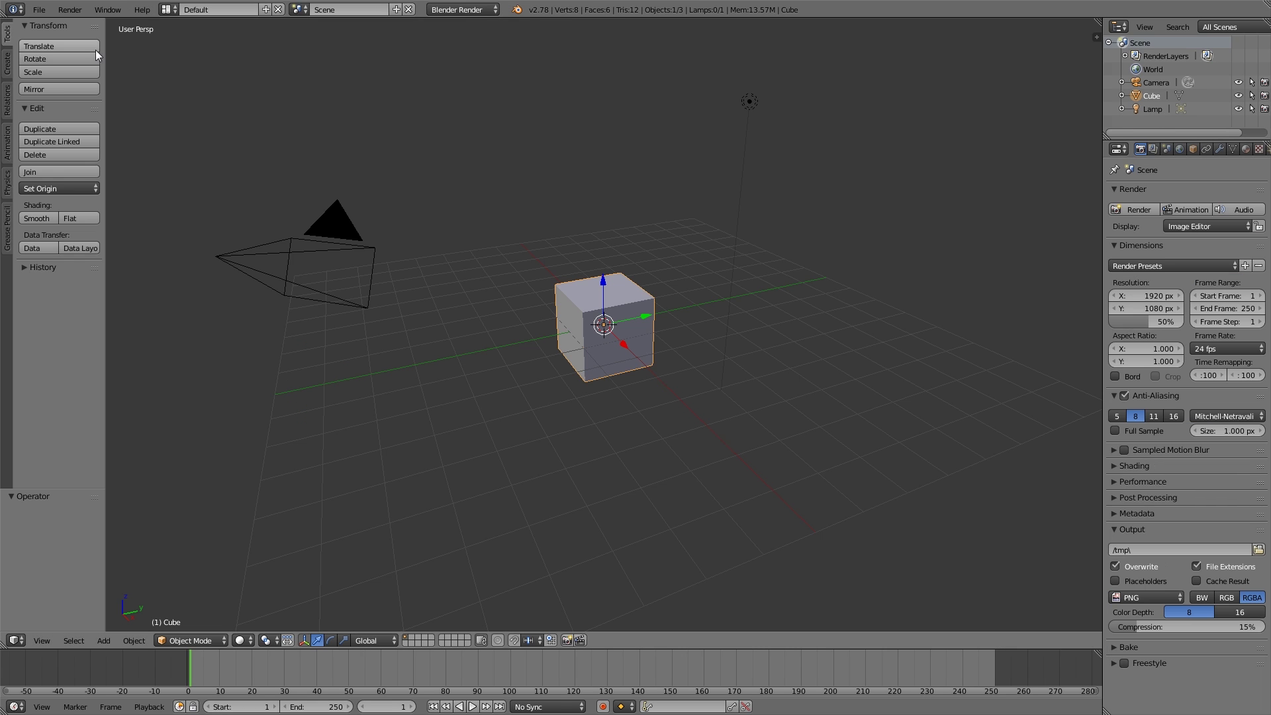
pyautogui.moveTo(582, 242); pyautogui.dragTo(534, 249, button='middle')
pyautogui.scroll(-3, 535, 245)
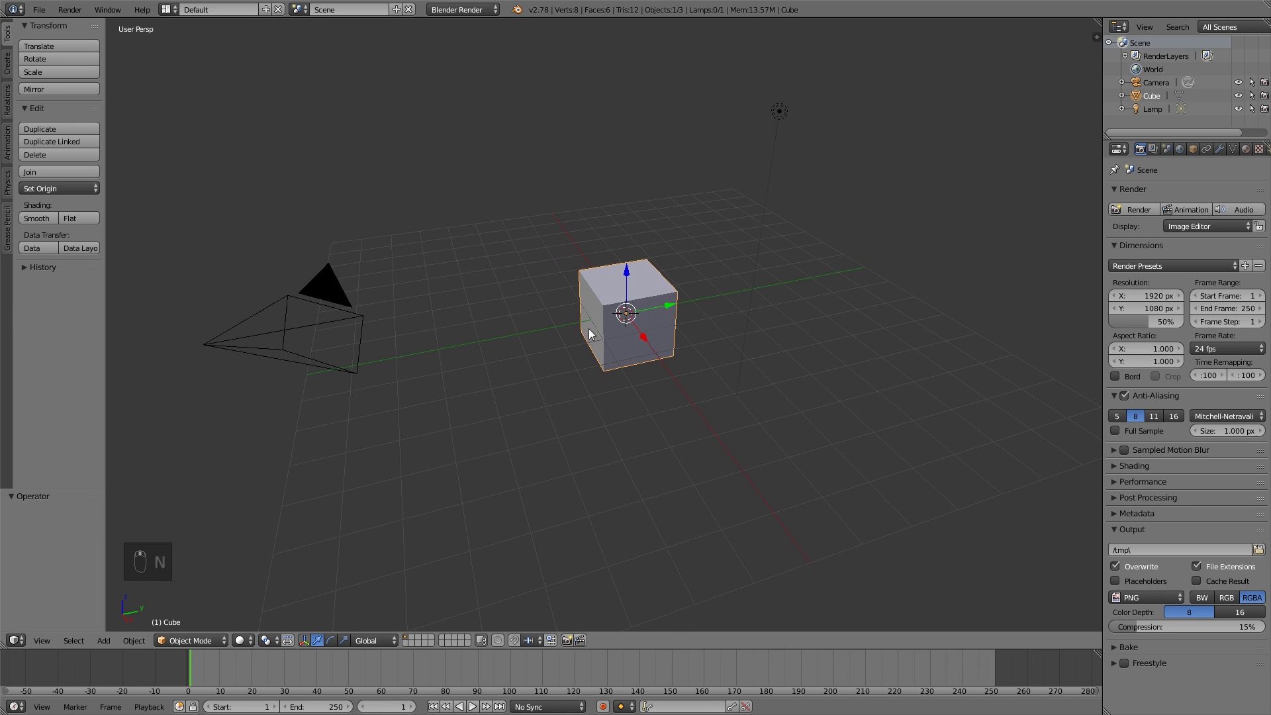
pyautogui.scroll(-2, 657, 321)
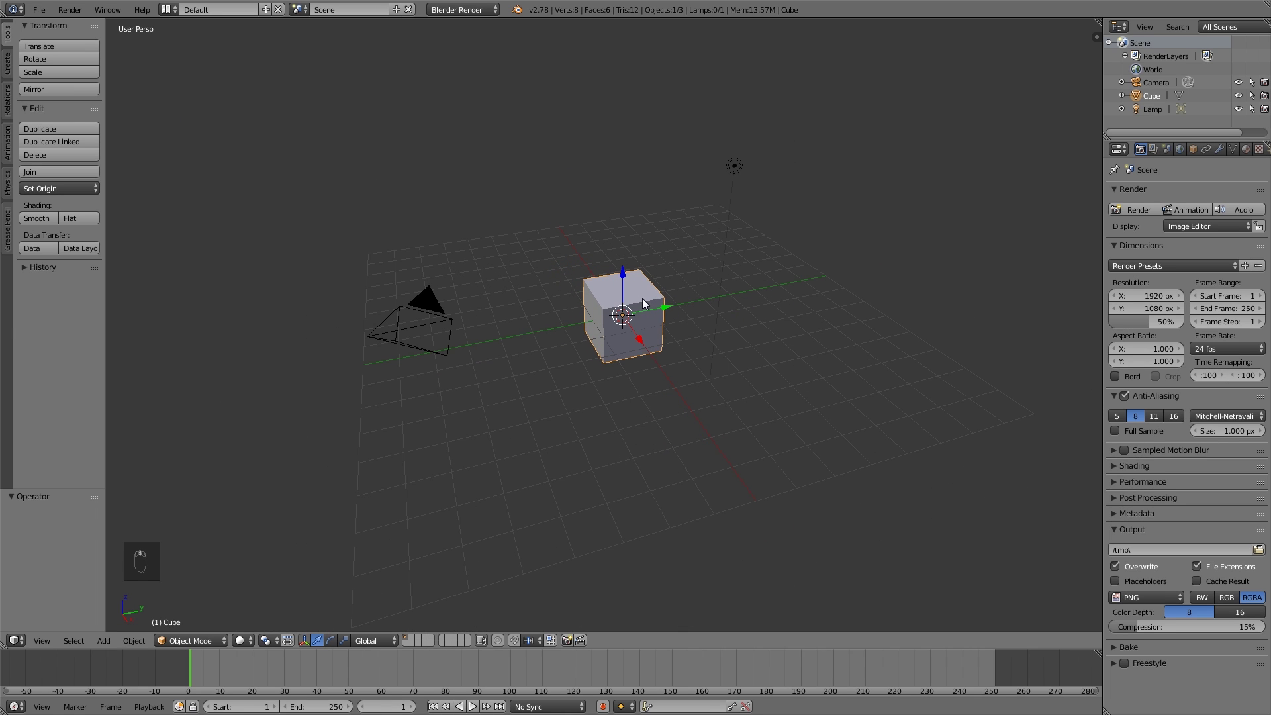
# Step: Delete the default cube and the lamp, leaving only the camera
pyautogui.press('Delete')
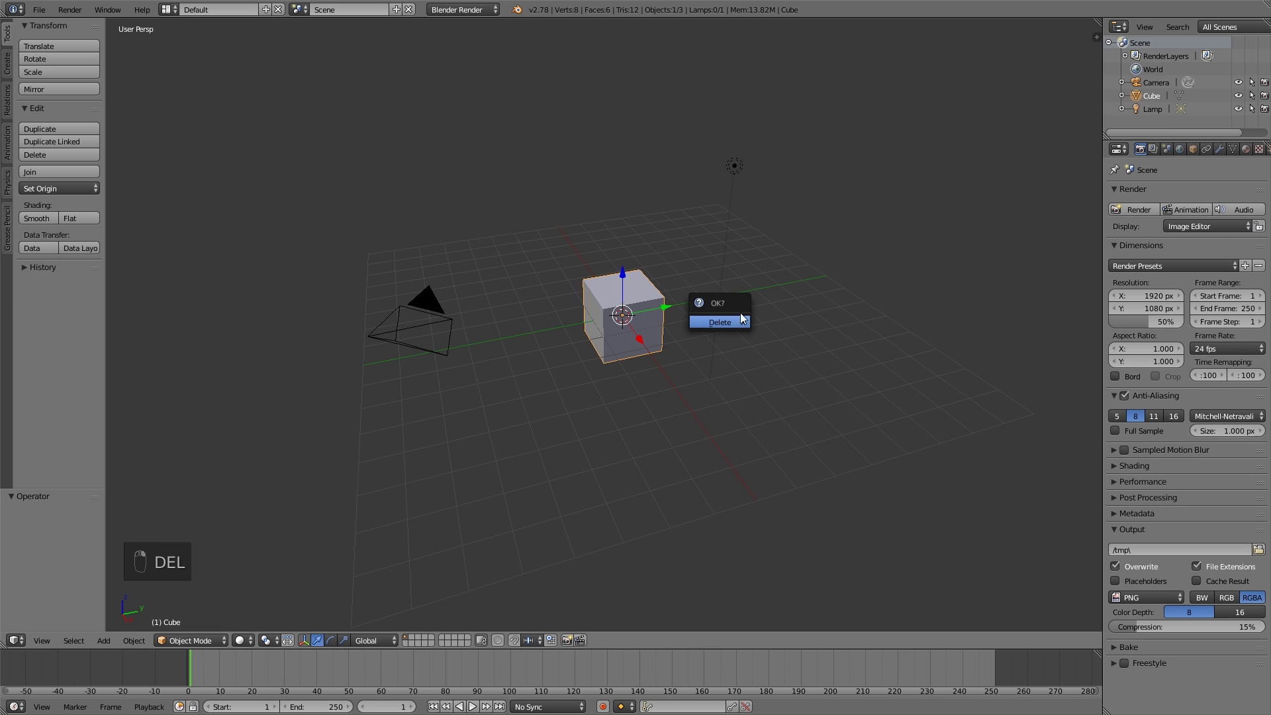
pyautogui.press('Delete')
pyautogui.click(696, 313)
pyautogui.click(736, 166)
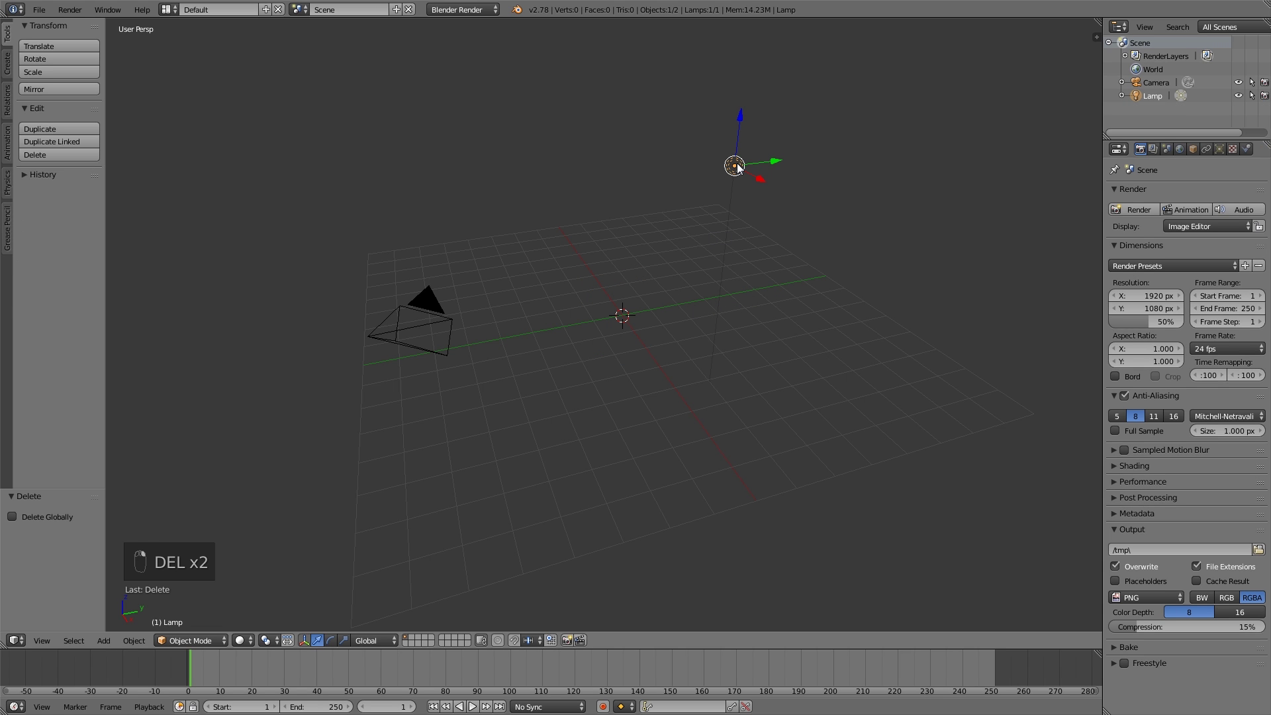
pyautogui.press('x')
pyautogui.click(711, 161)
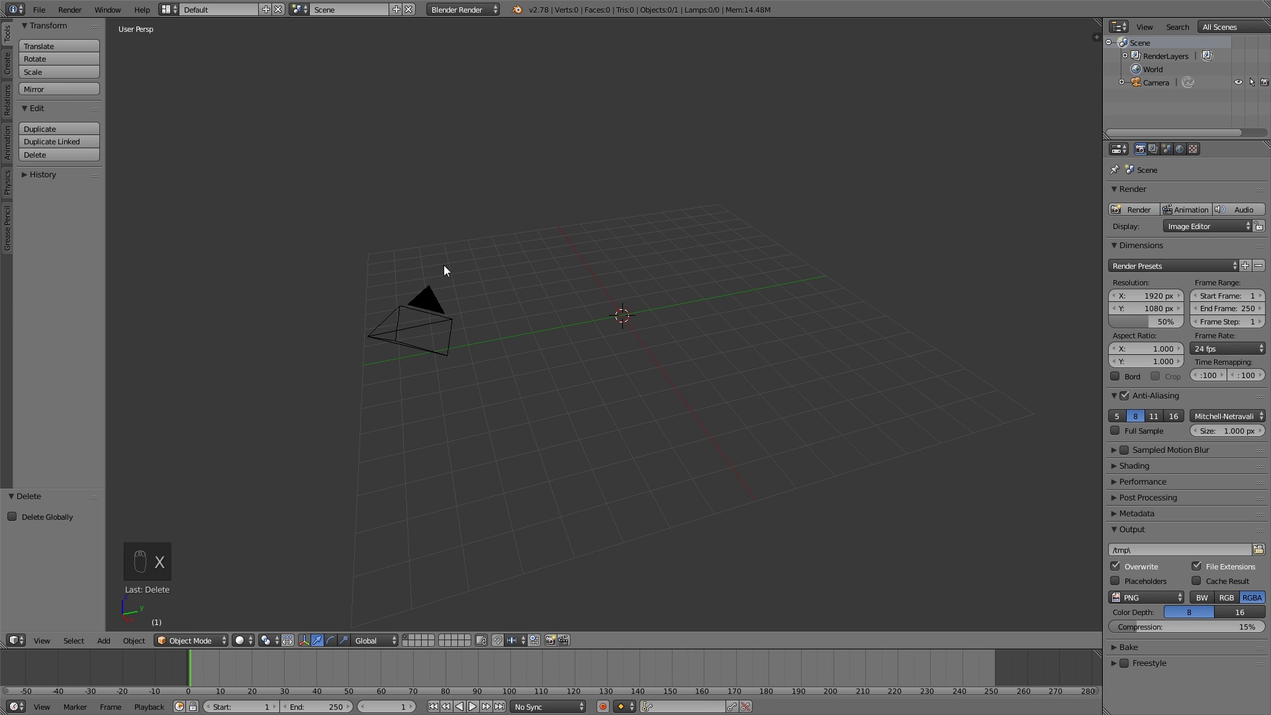
pyautogui.moveTo(444, 265); pyautogui.dragTo(532, 358, button='middle')
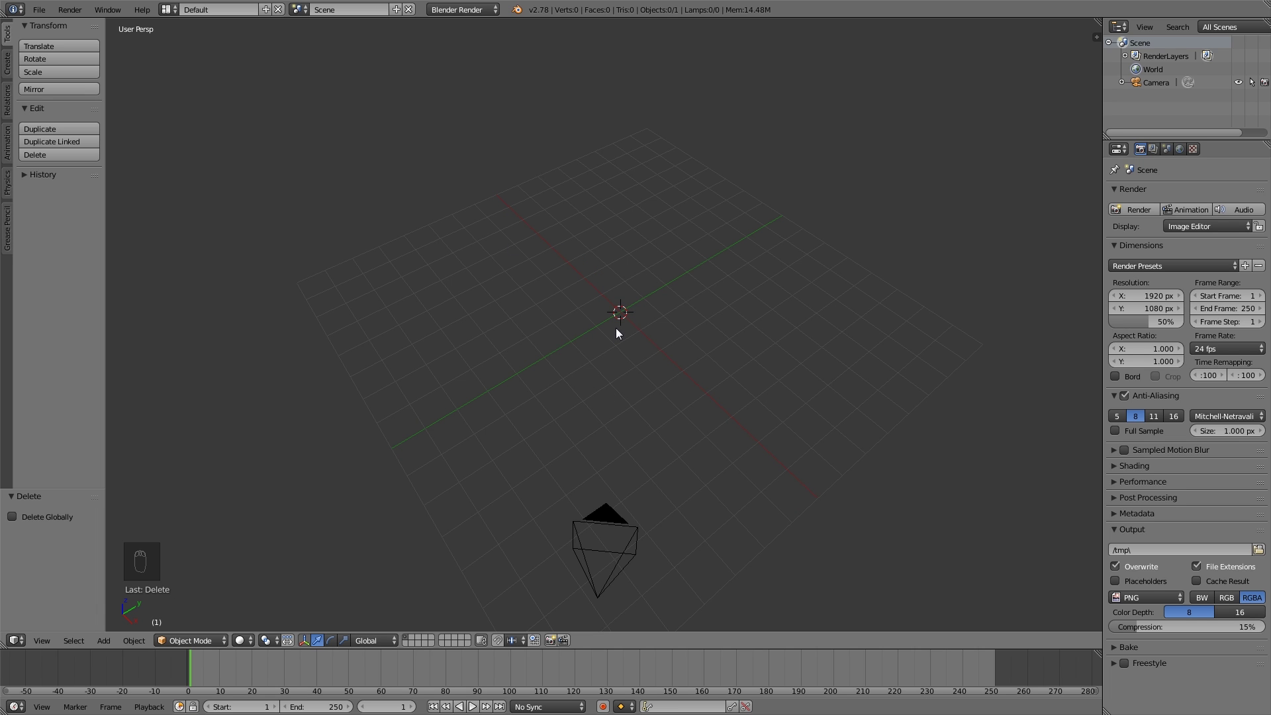
# Step: Add a text object and move it along X
pyautogui.hotkey('shift', 'a')
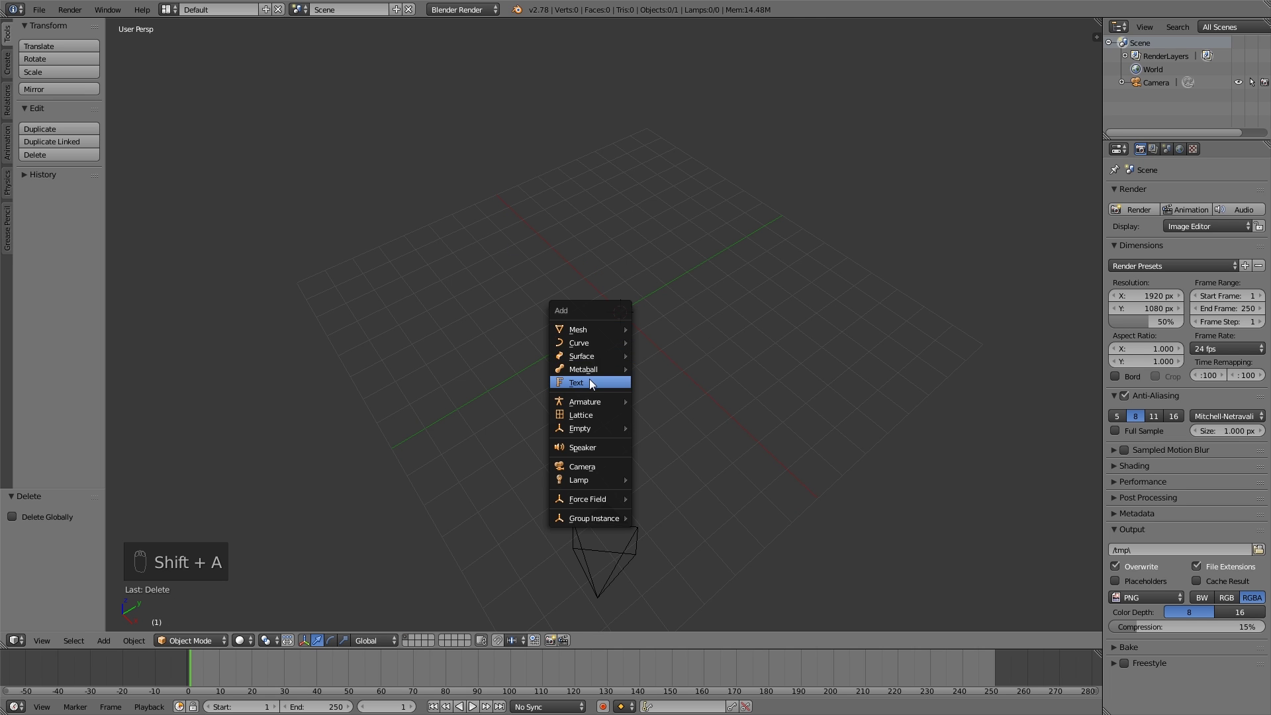
pyautogui.click(588, 382)
pyautogui.moveTo(599, 370); pyautogui.dragTo(655, 315, button='middle')
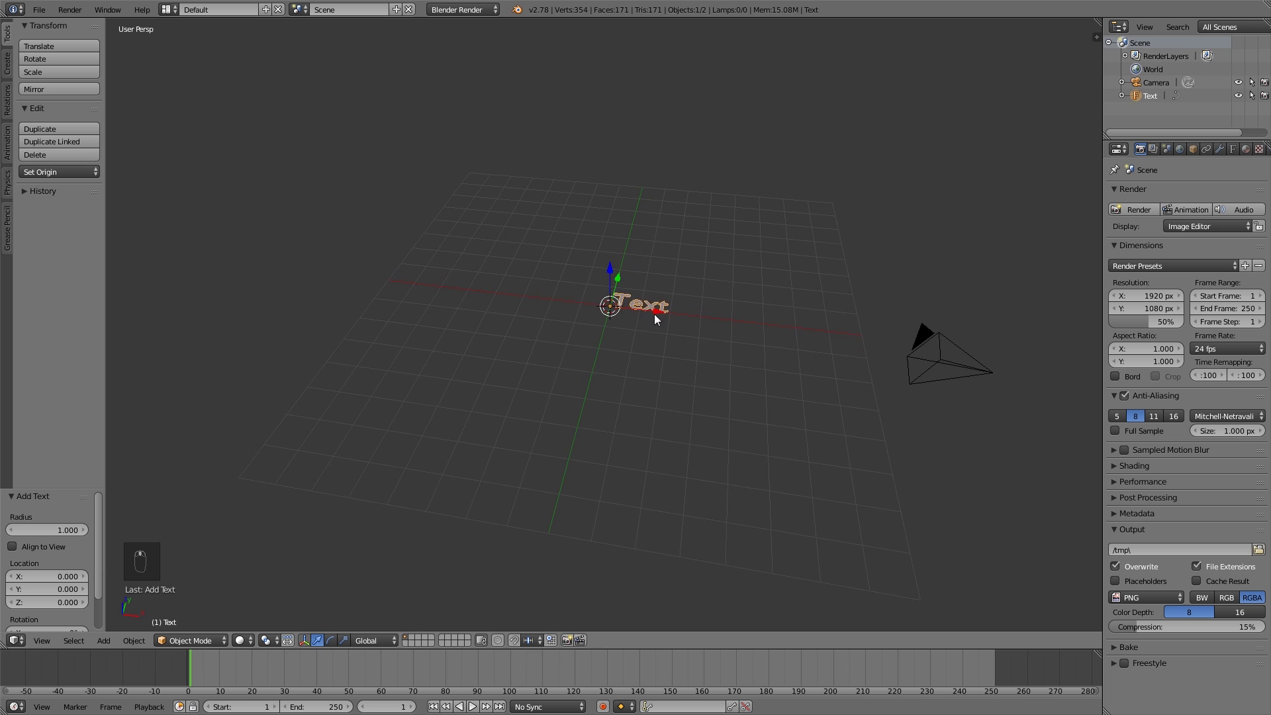
pyautogui.moveTo(655, 315); pyautogui.dragTo(582, 300)
# Step: Scale the text up and rotate it 90° around X so it stands upright
pyautogui.press('s')
pyautogui.click(735, 302)
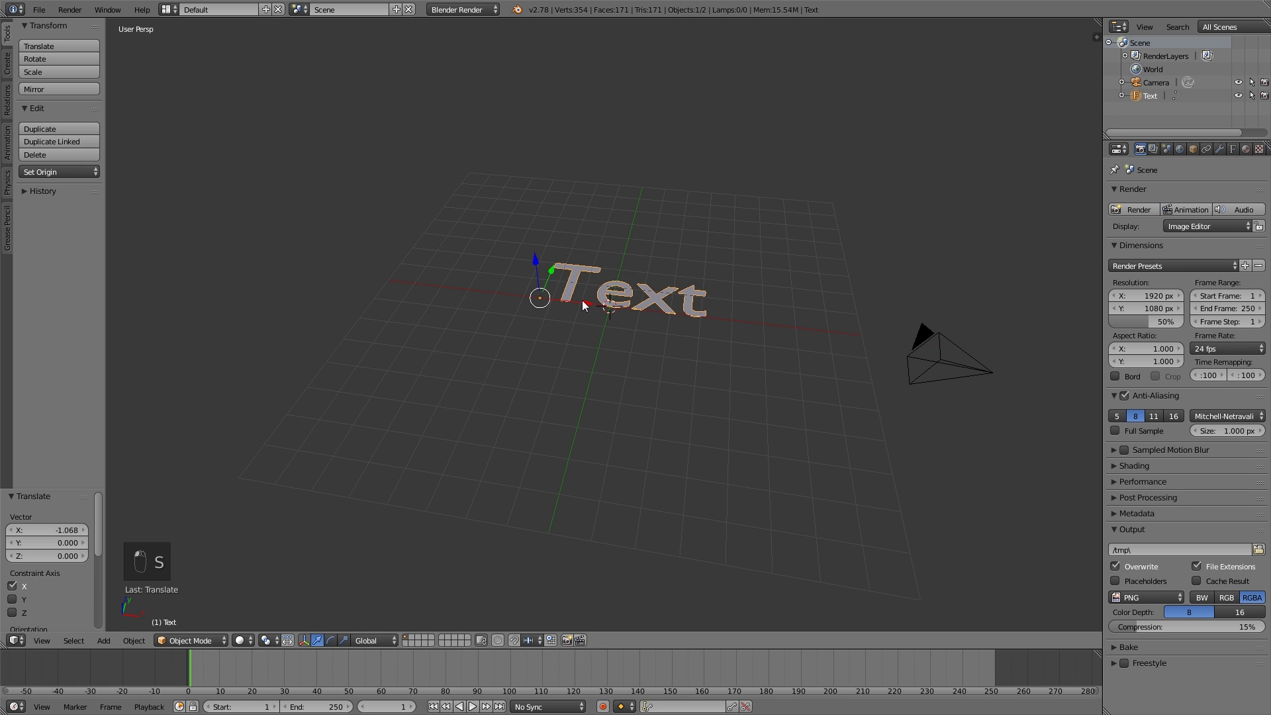
pyautogui.write('rx')
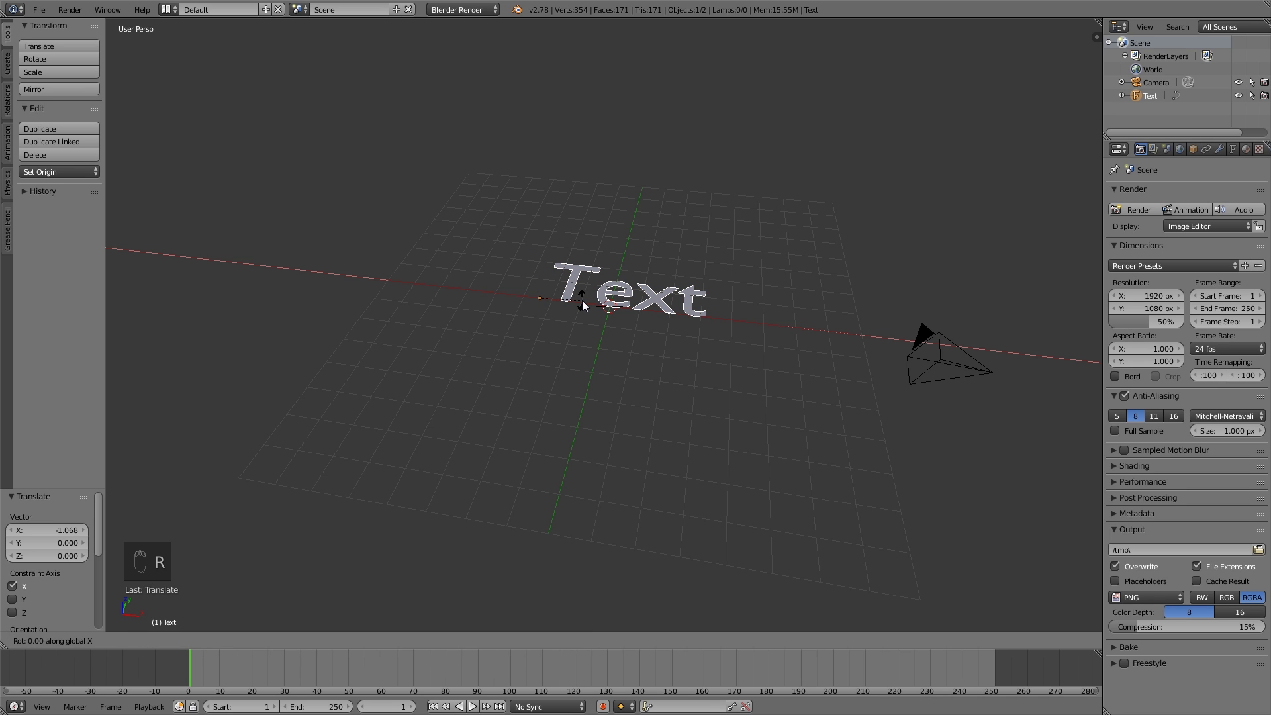
pyautogui.write('90')
pyautogui.press('Return')
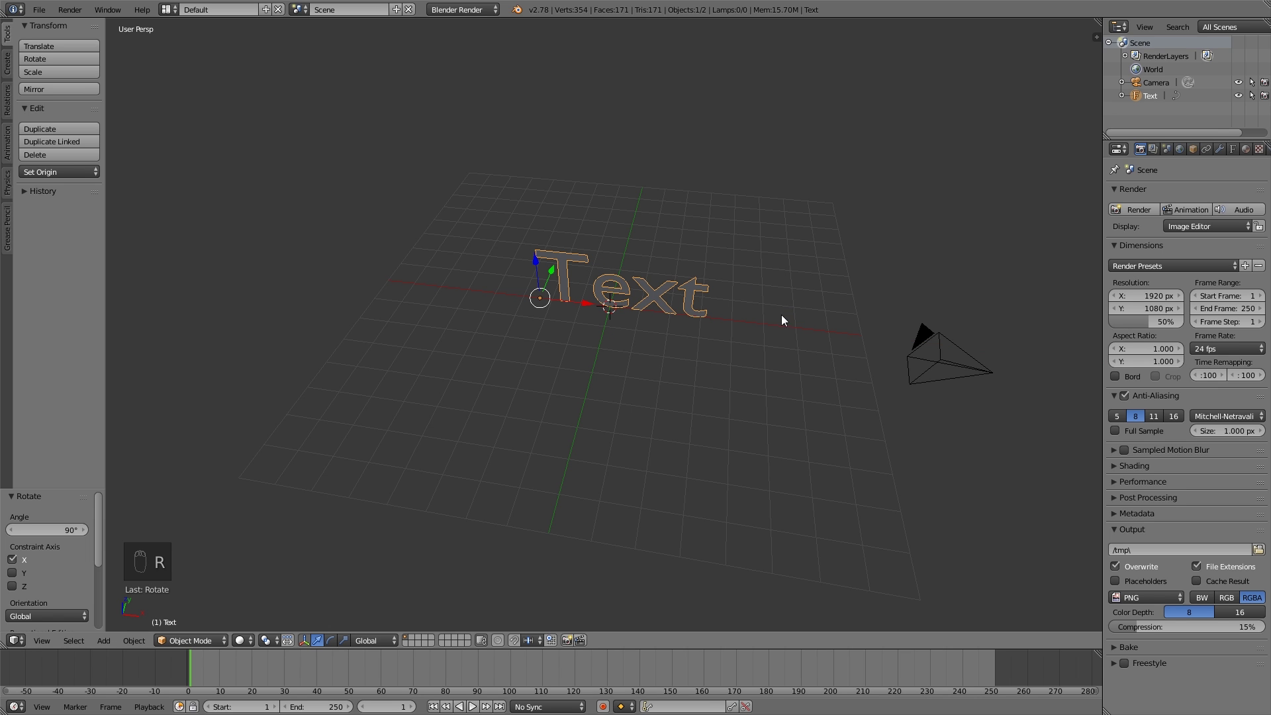
pyautogui.moveTo(769, 383); pyautogui.dragTo(699, 344, button='middle')
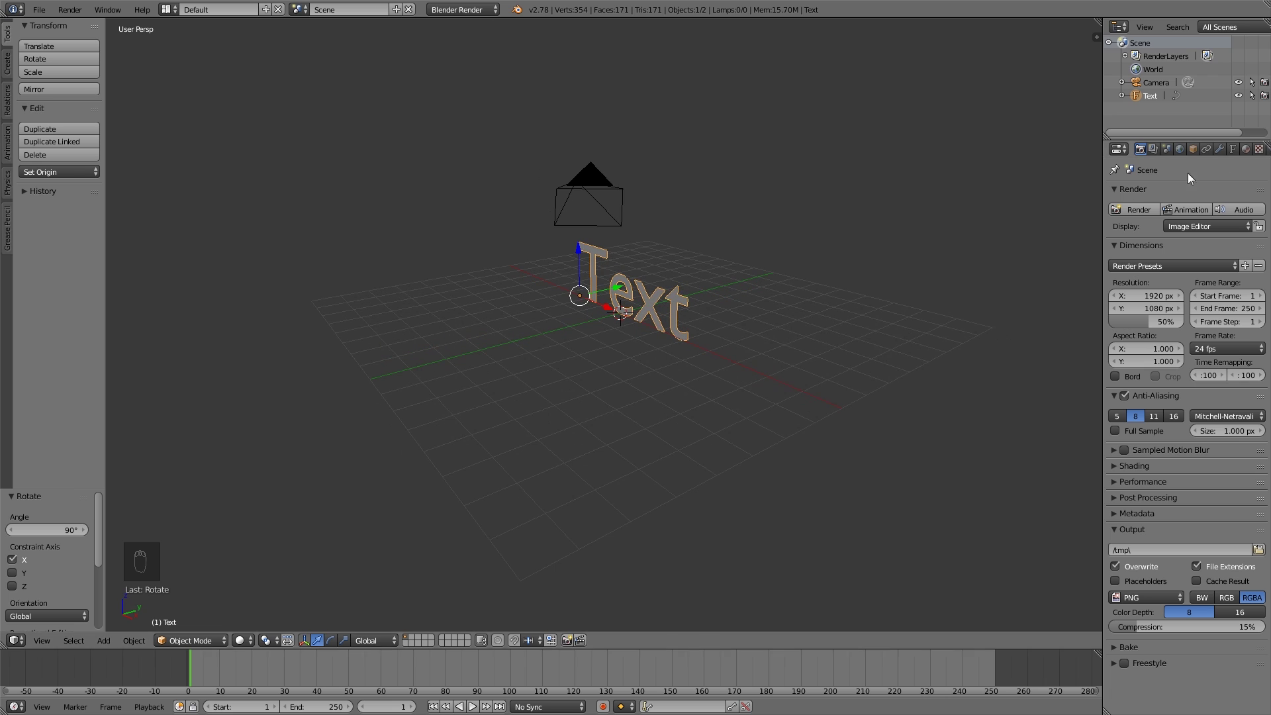
# Step: In the Font panel, browse to C:\Windows\Fonts and pick ariblk.ttf as the regular font
pyautogui.click(1232, 150)
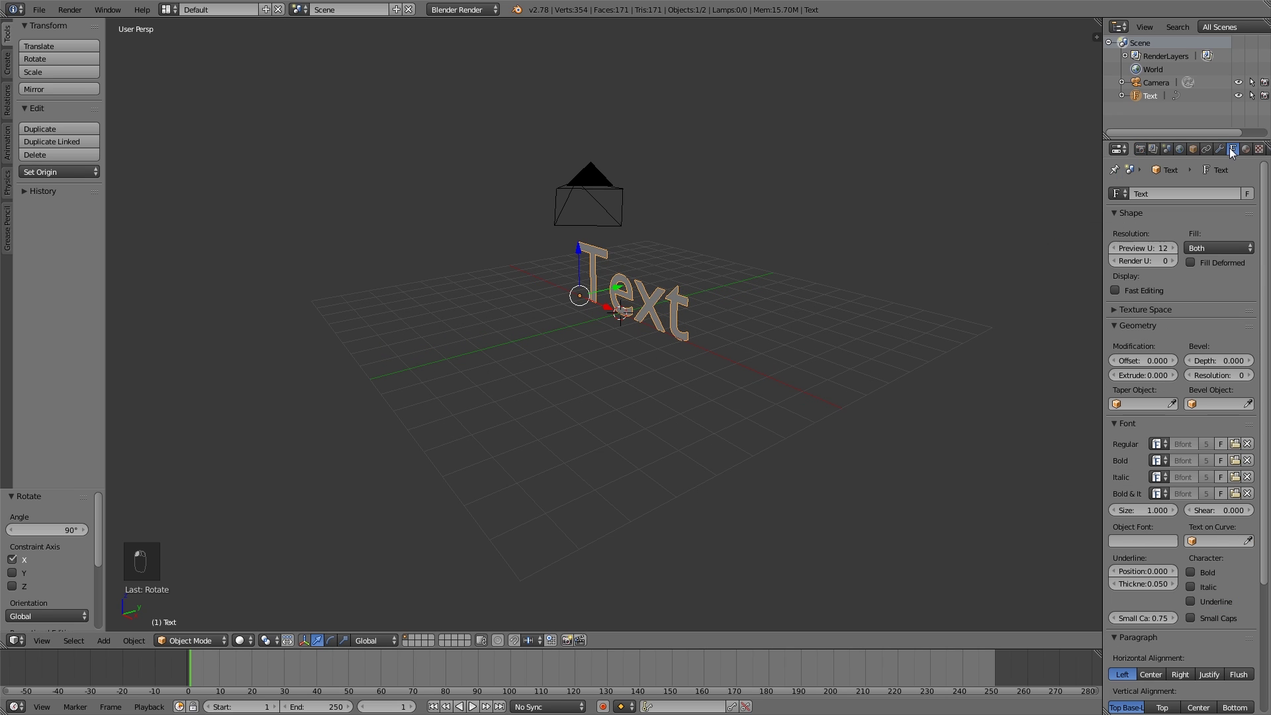
pyautogui.click(1234, 444)
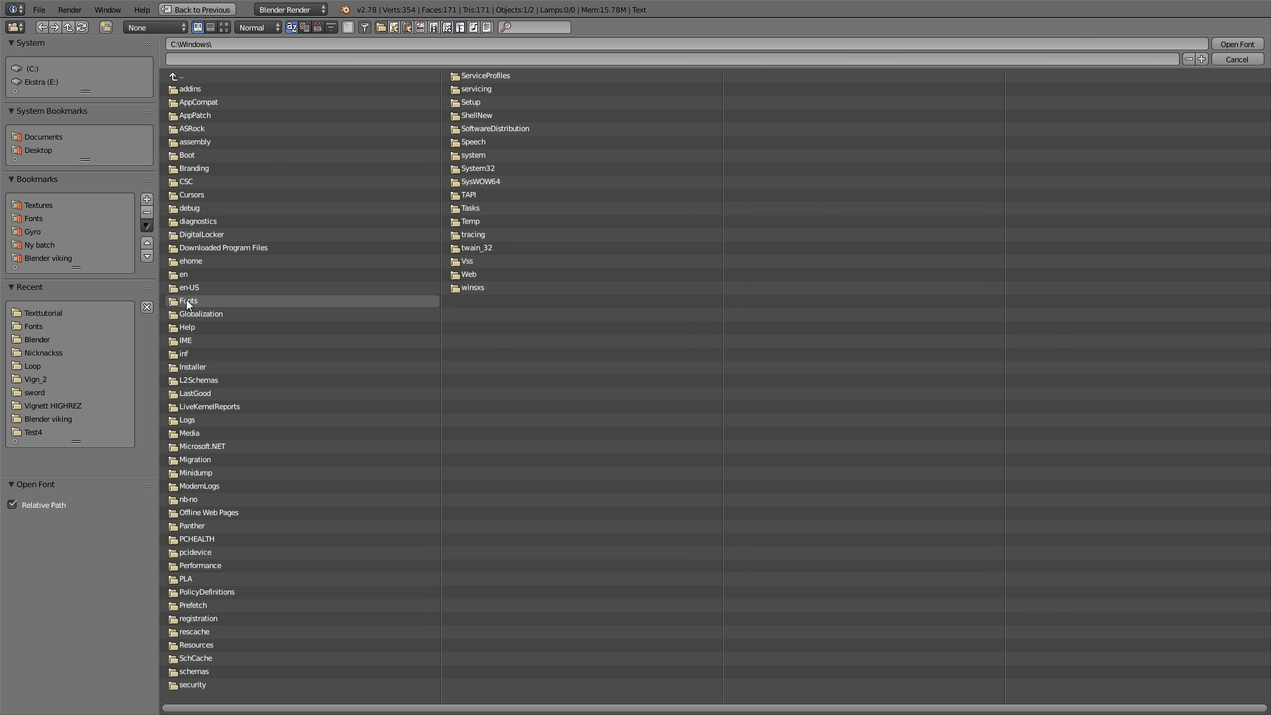
pyautogui.click(187, 302)
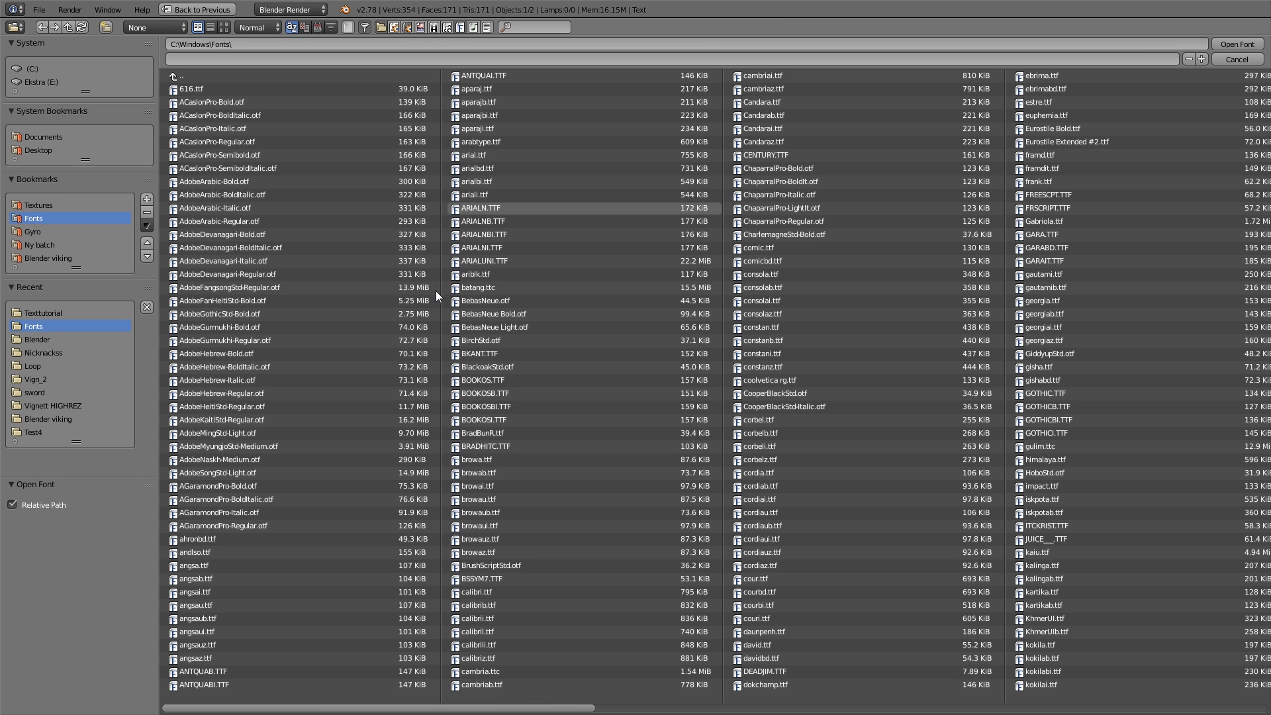
pyautogui.click(224, 27)
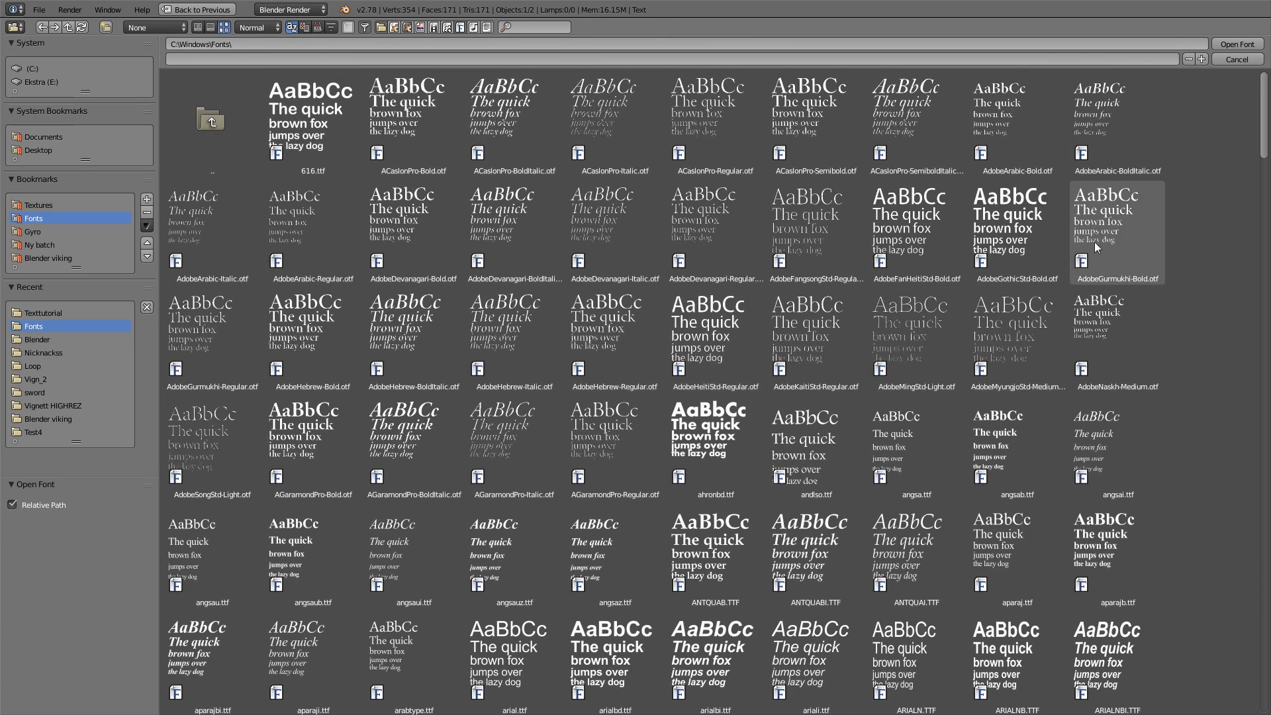
pyautogui.scroll(-2, 1096, 247)
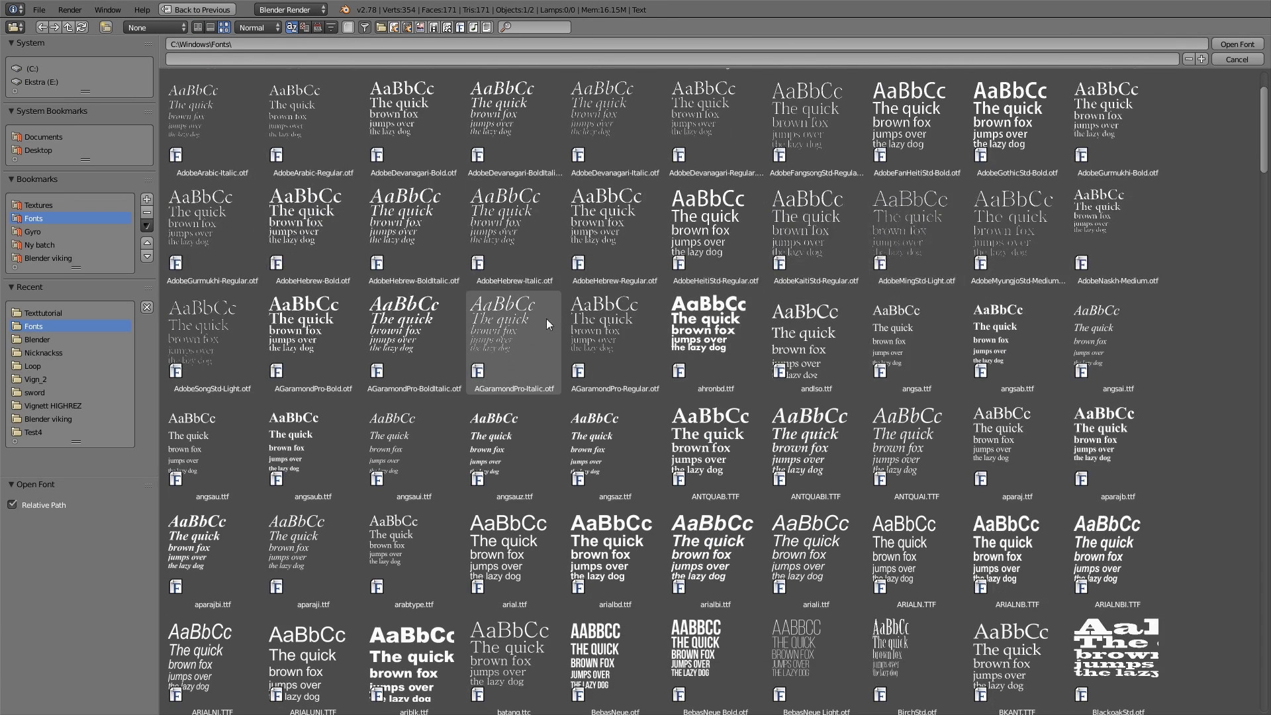
pyautogui.scroll(-1, 546, 319)
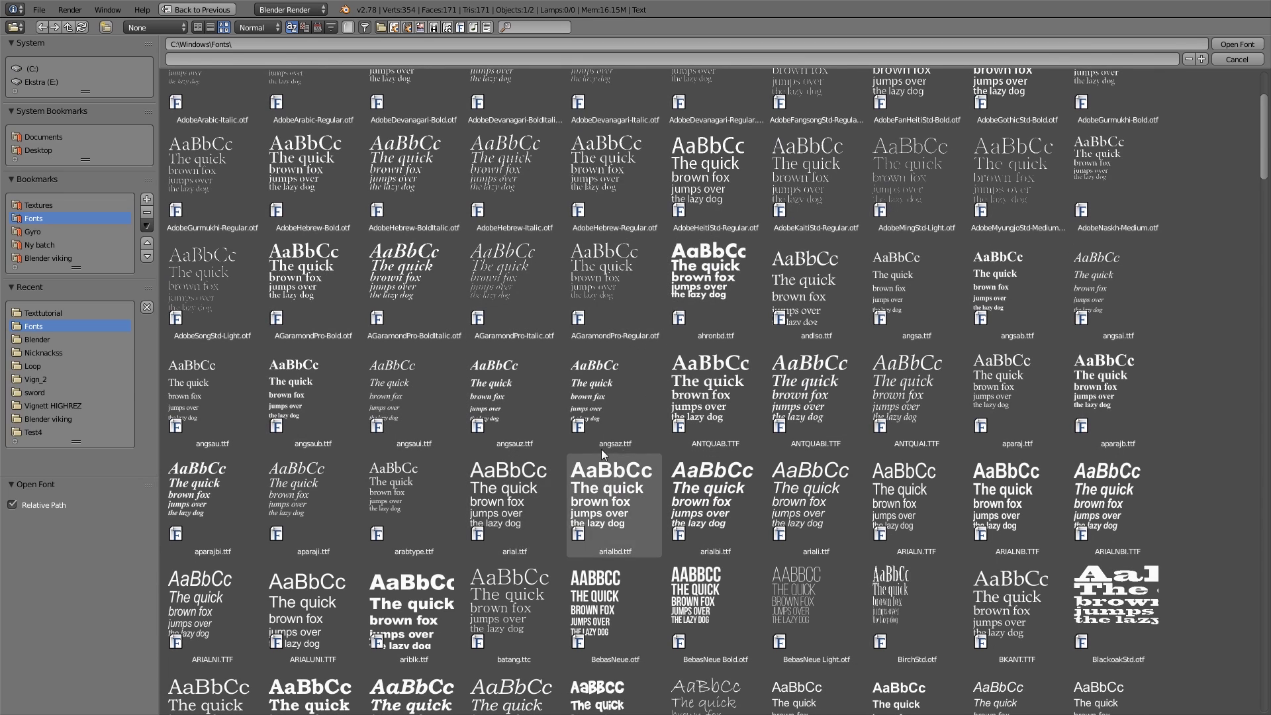
pyautogui.click(422, 620)
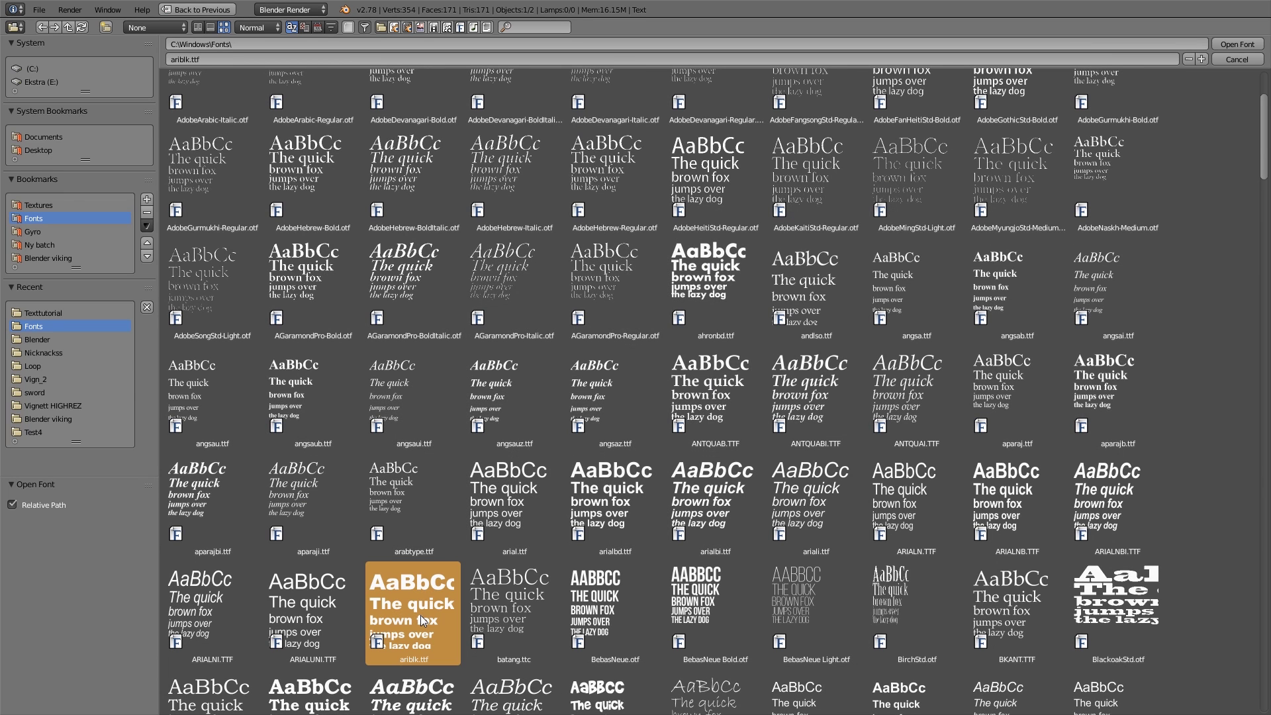
# Step: Load the Arial Black font onto the text object
pyautogui.click(1229, 42)
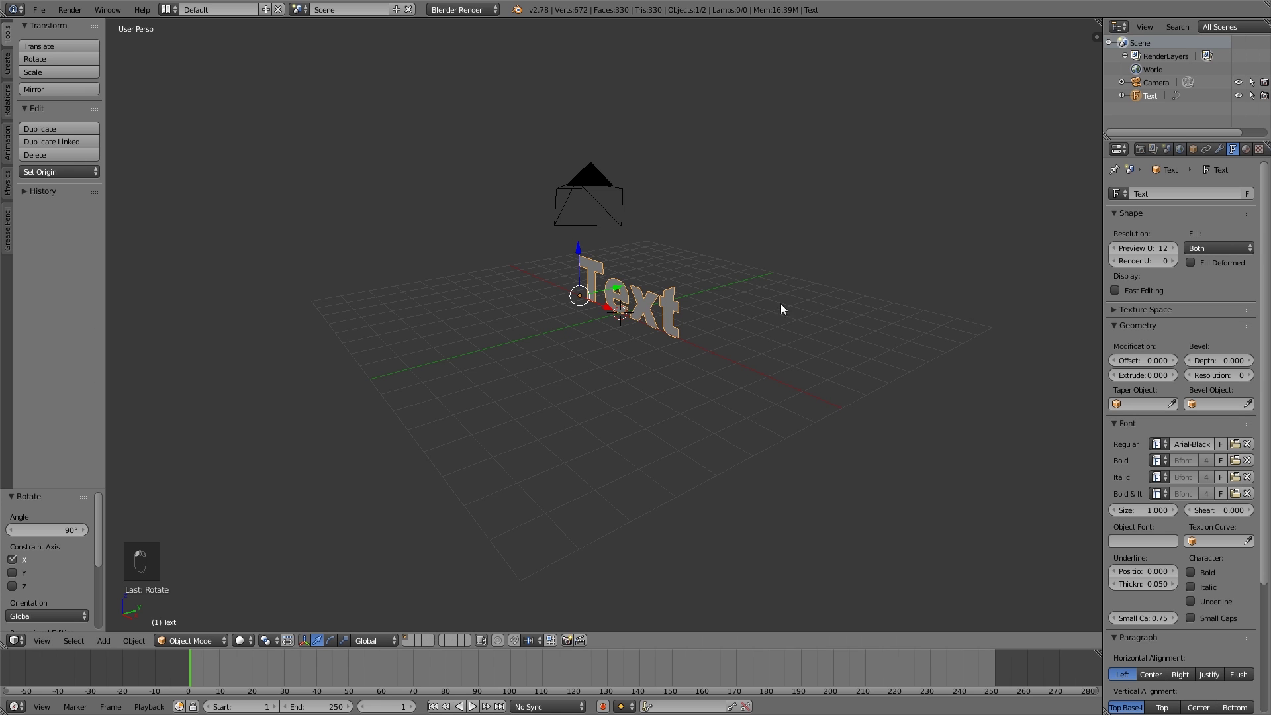
pyautogui.moveTo(729, 361); pyautogui.dragTo(724, 371, button='middle')
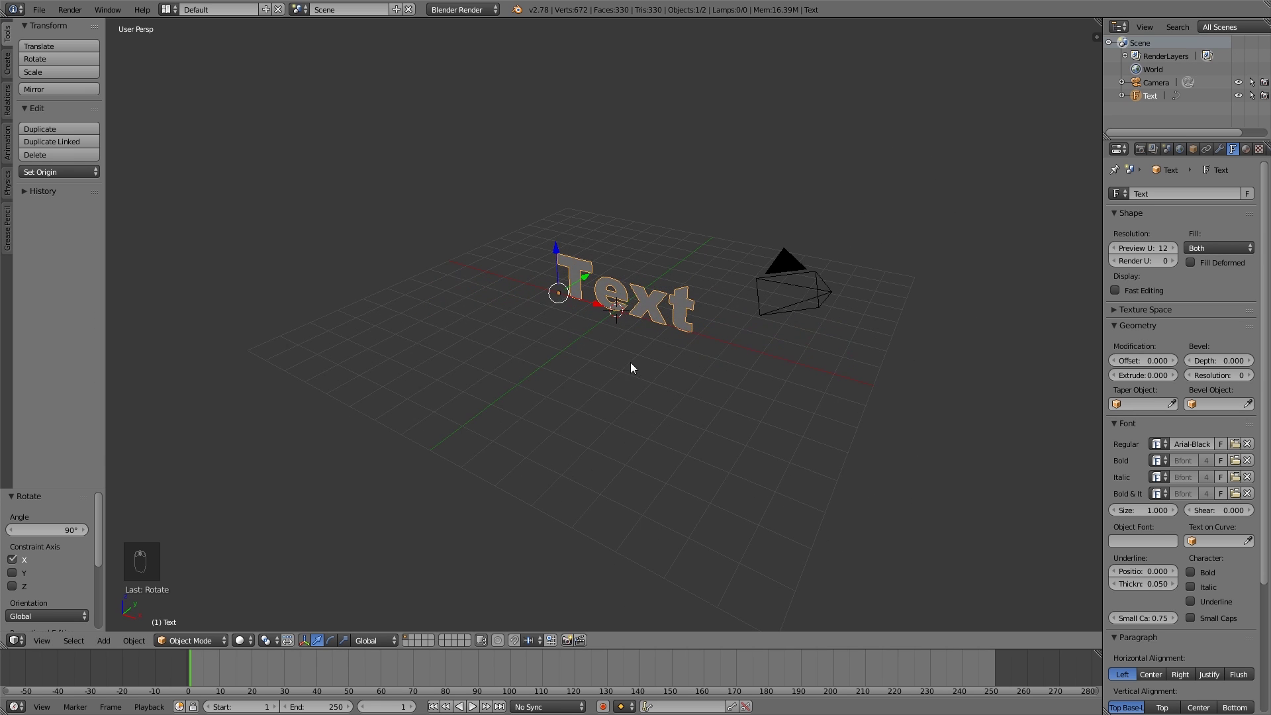
pyautogui.moveTo(631, 363); pyautogui.dragTo(597, 372, button='middle')
pyautogui.scroll(4, 659, 337)
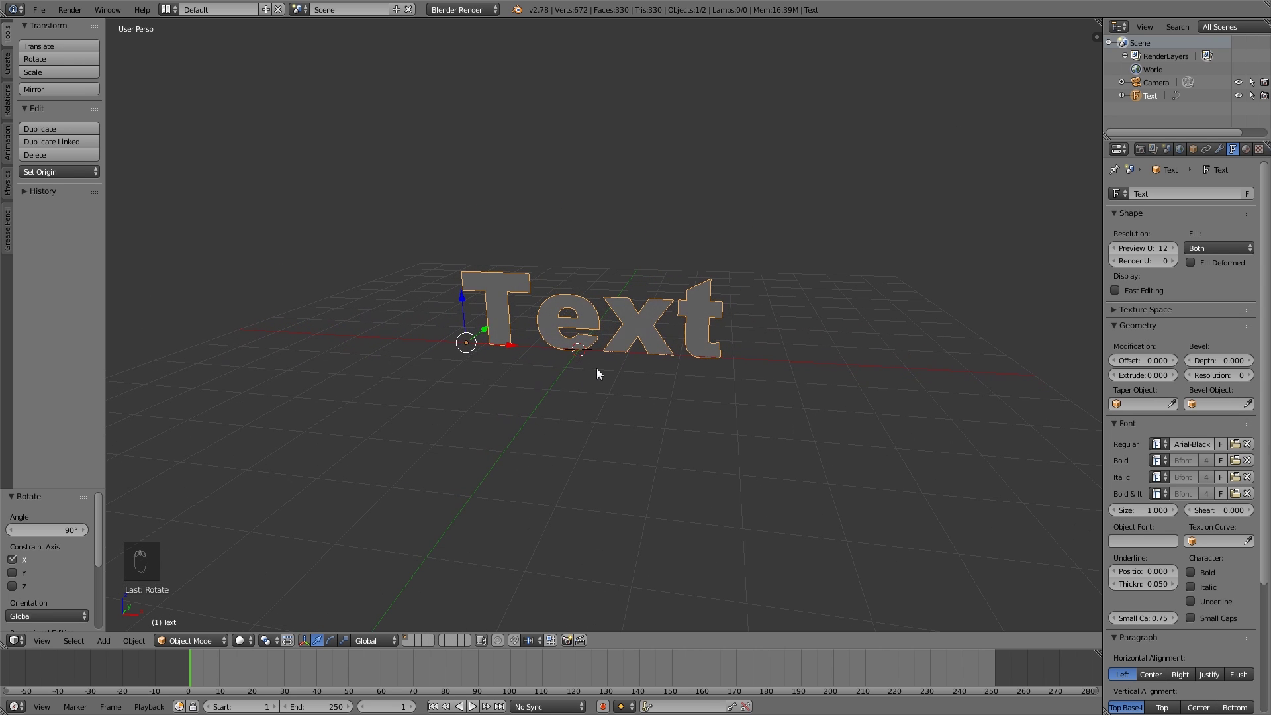
# Step: Replace the word 'Text' with 'TEXT' in capitals
pyautogui.press('Tab')
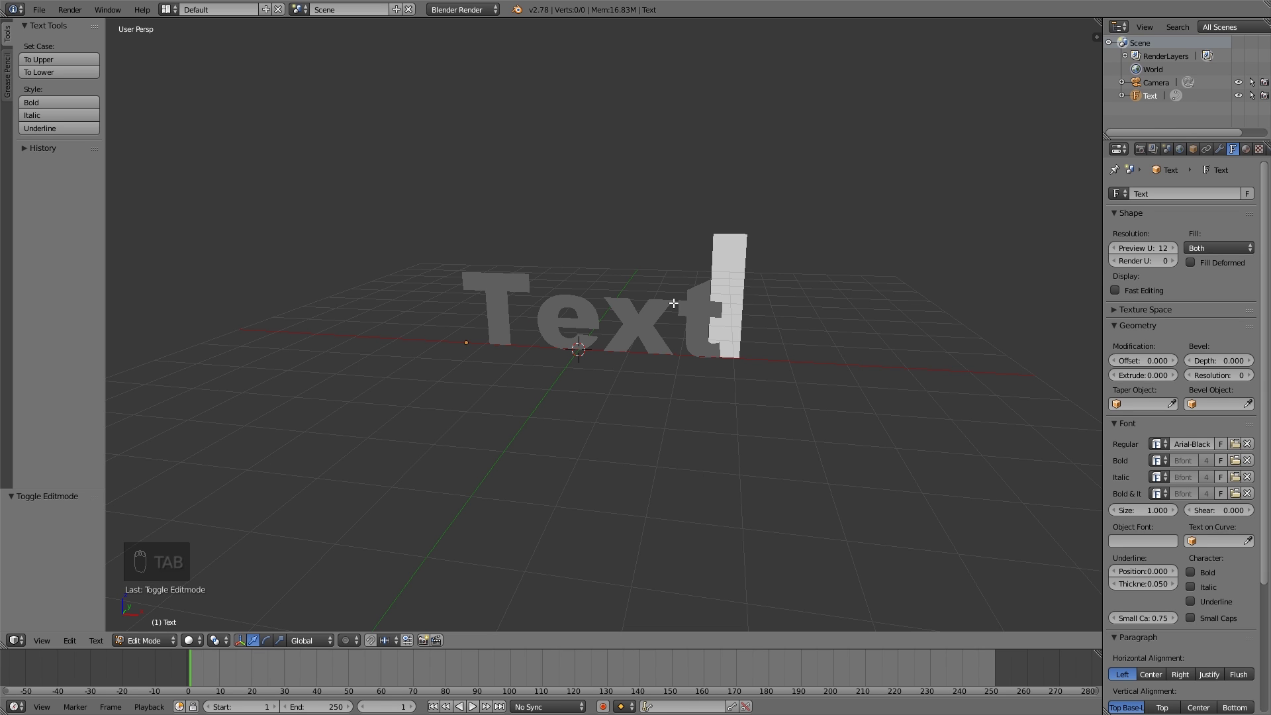
pyautogui.press('BackSpace')
pyautogui.press('BackSpace')
pyautogui.press('BackSpace')
pyautogui.press('BackSpace')
pyautogui.press('BackSpace')
pyautogui.press('BackSpace')
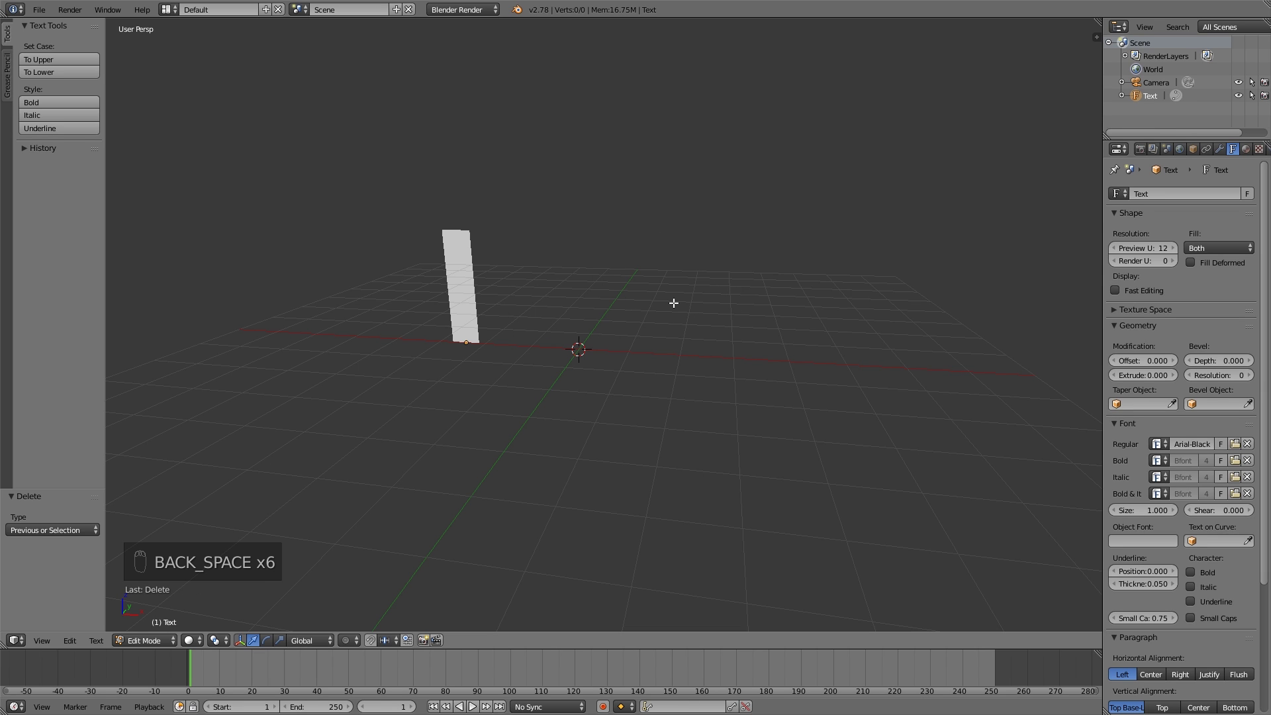
pyautogui.write('TE')
pyautogui.press('BackSpace')
pyautogui.press('BackSpace')
pyautogui.press('BackSpace')
pyautogui.write('TEX')
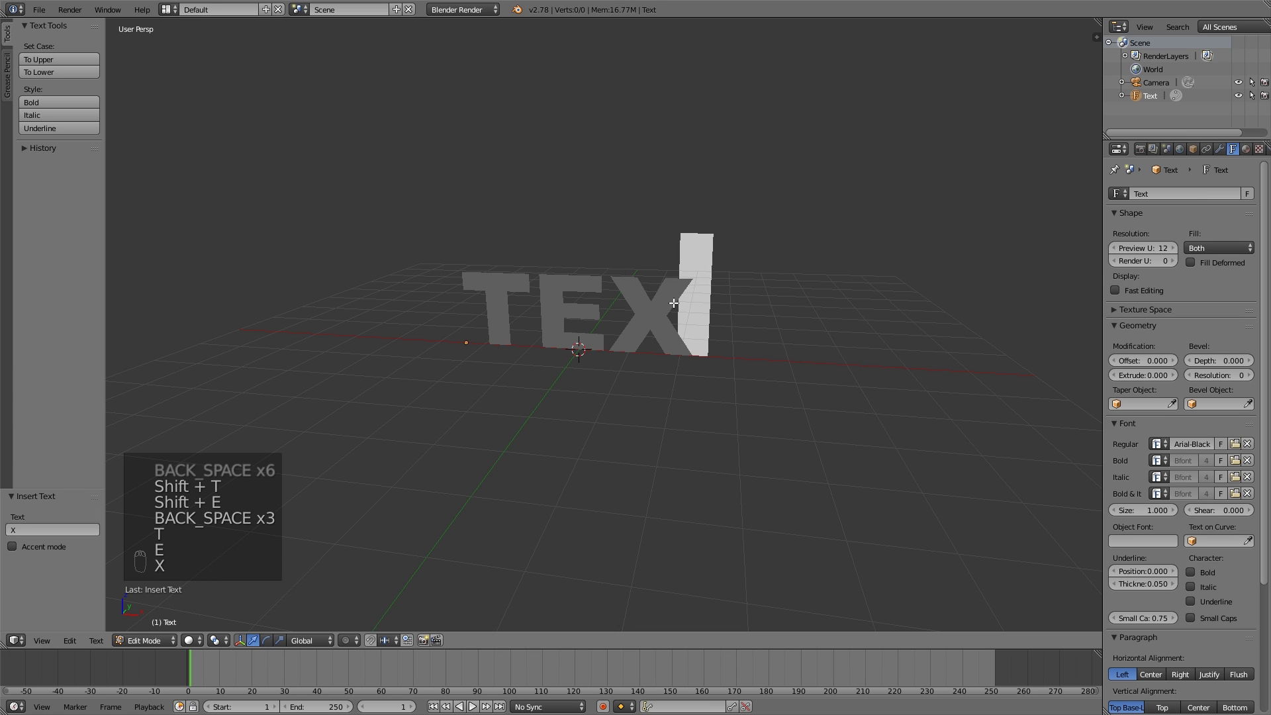
pyautogui.write('T')
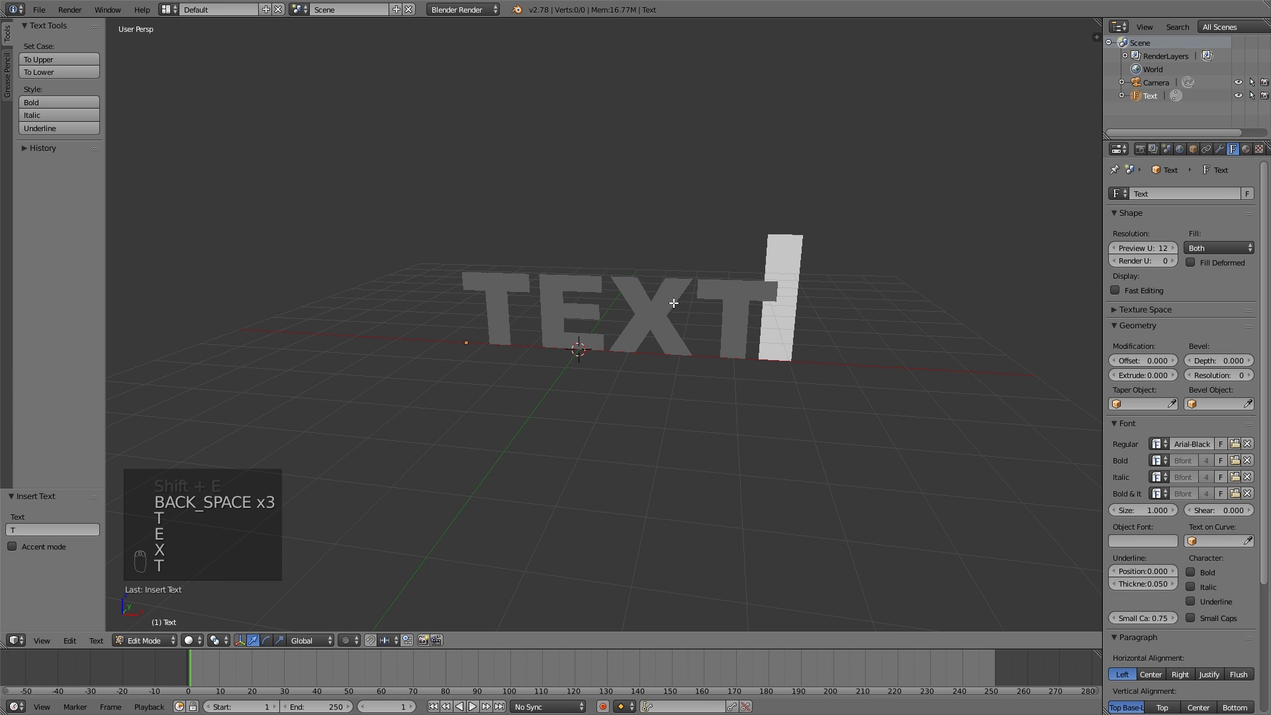
pyautogui.press('Tab')
pyautogui.moveTo(673, 303); pyautogui.dragTo(673, 359, button='middle')
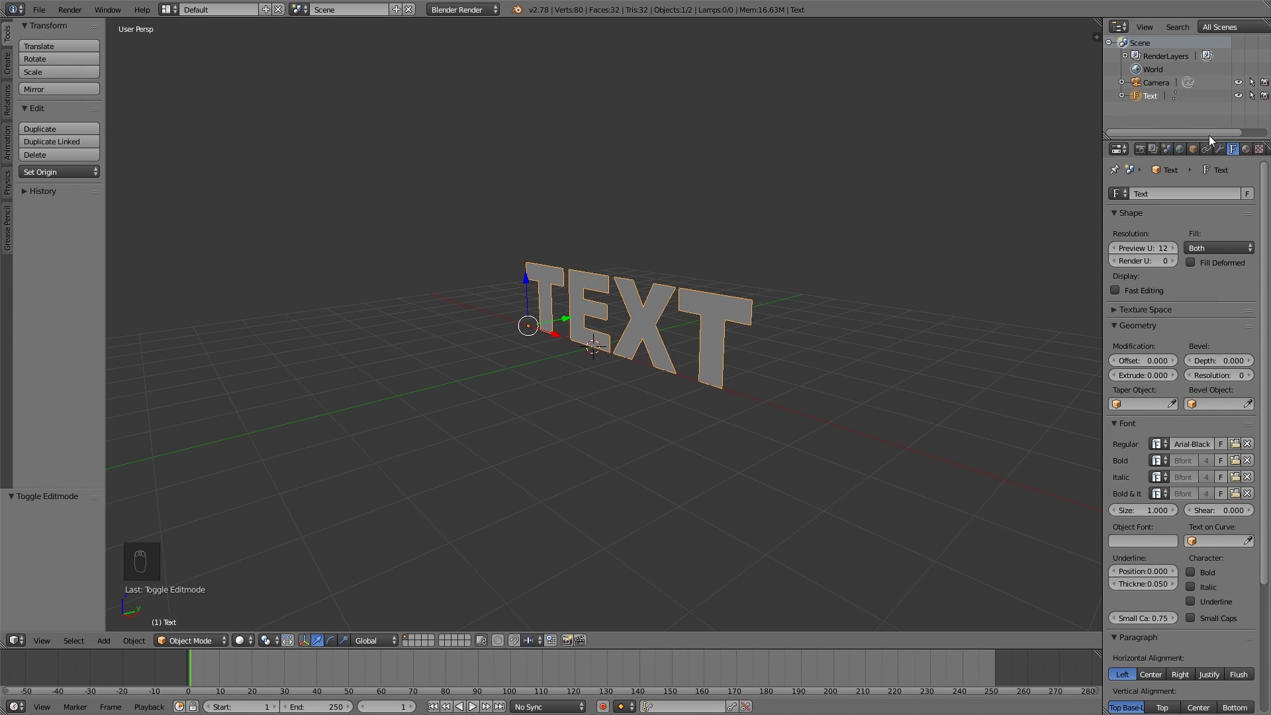
# Step: Extrude the text letters to a depth of 0.100
pyautogui.scroll(-2, 1225, 232)
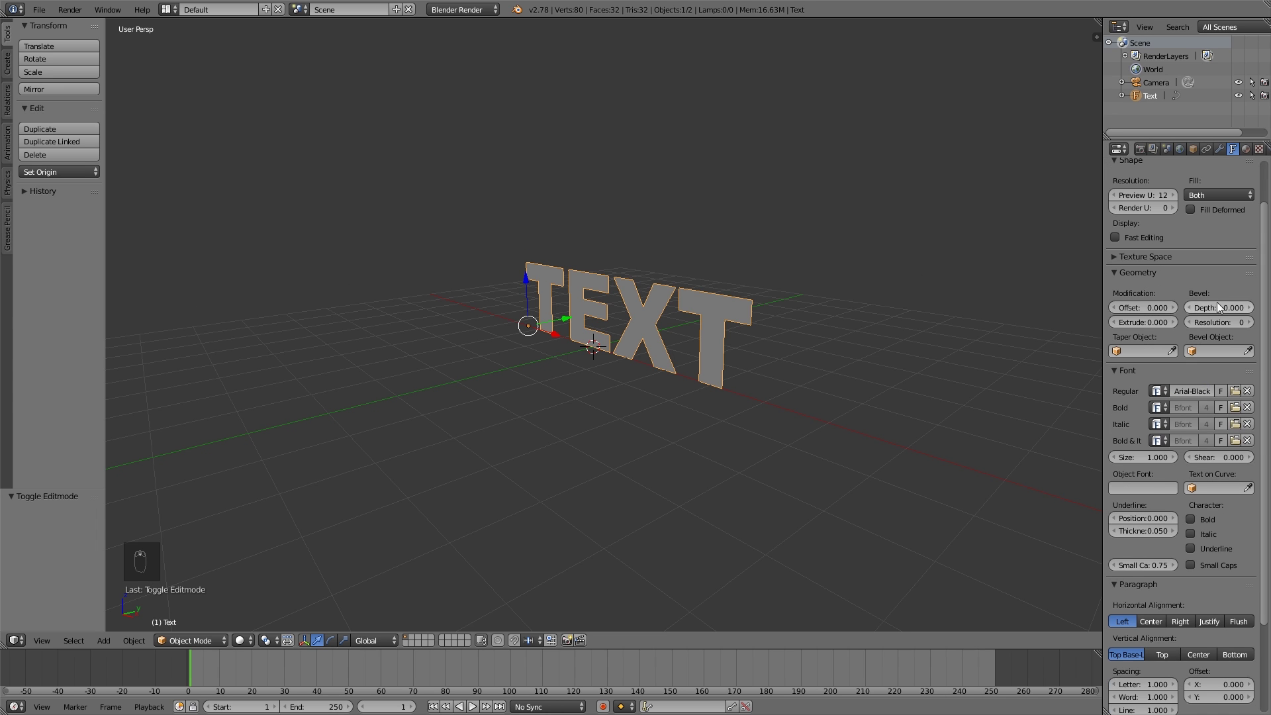
pyautogui.moveTo(755, 344); pyautogui.dragTo(725, 342, button='middle')
pyautogui.moveTo(603, 291); pyautogui.dragTo(642, 351, button='middle')
pyautogui.moveTo(1135, 324); pyautogui.dragTo(1179, 324)
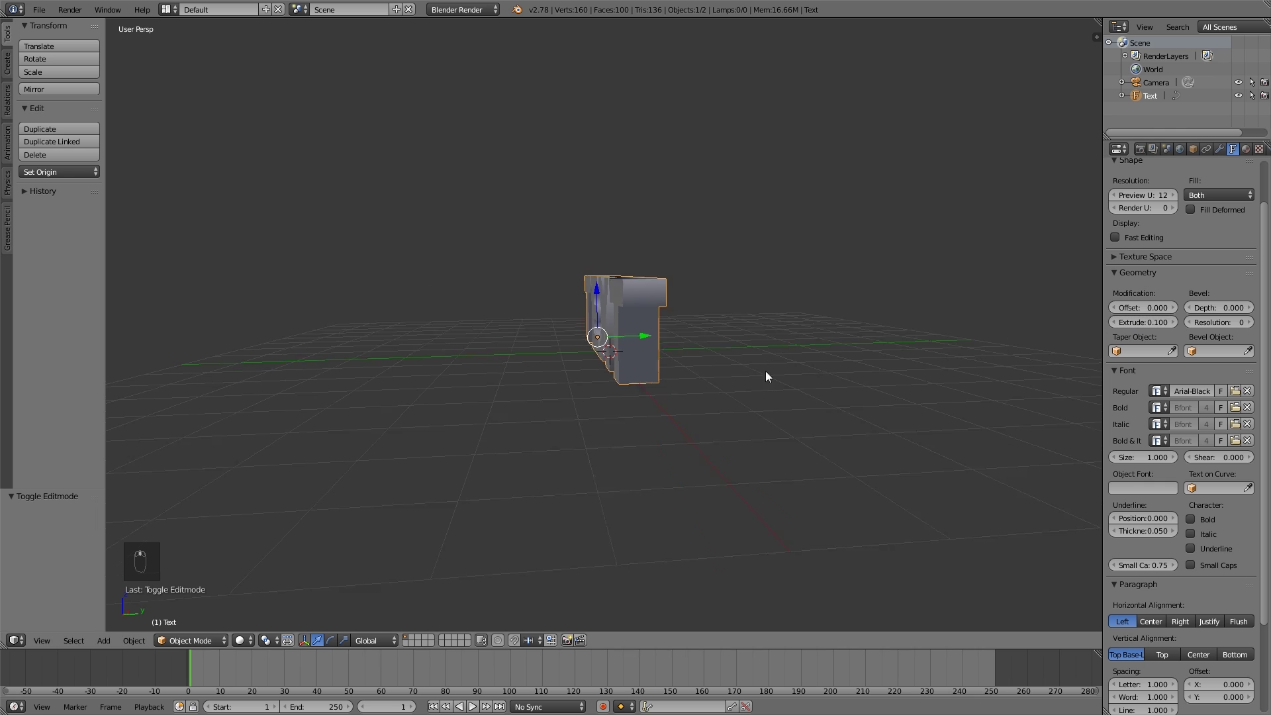
pyautogui.moveTo(765, 371); pyautogui.dragTo(718, 367, button='middle')
# Step: Bevel the letter edges with a bevel depth of 0.016
pyautogui.scroll(3, 734, 362)
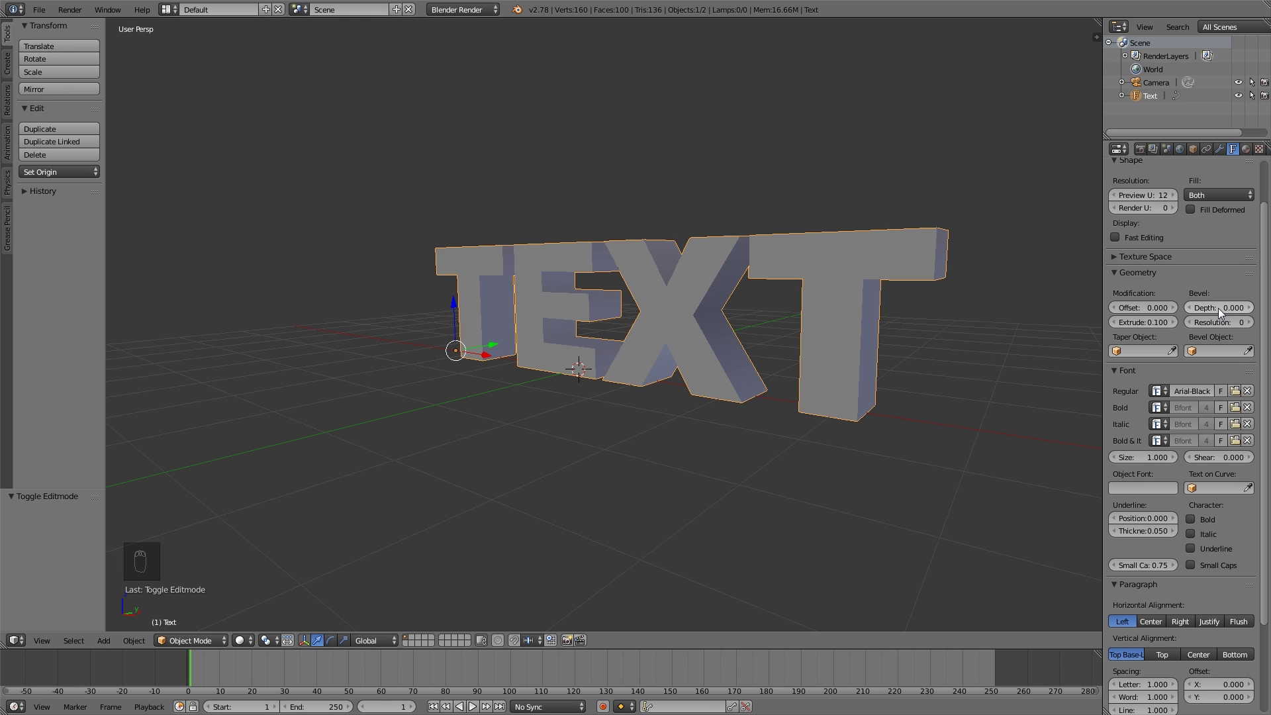
pyautogui.moveTo(1220, 313); pyautogui.dragTo(1240, 313)
pyautogui.moveTo(715, 331); pyautogui.dragTo(766, 352, button='middle')
pyautogui.scroll(3, 790, 250)
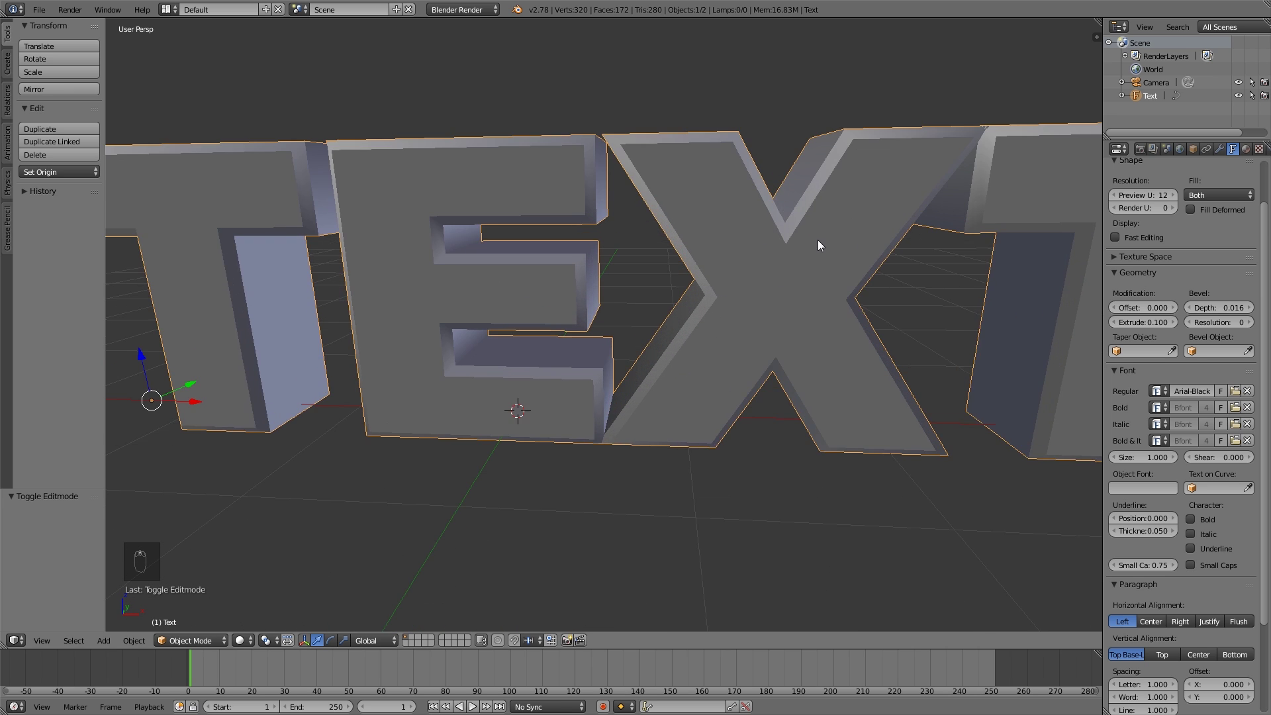
pyautogui.moveTo(821, 244); pyautogui.dragTo(784, 321, button='middle')
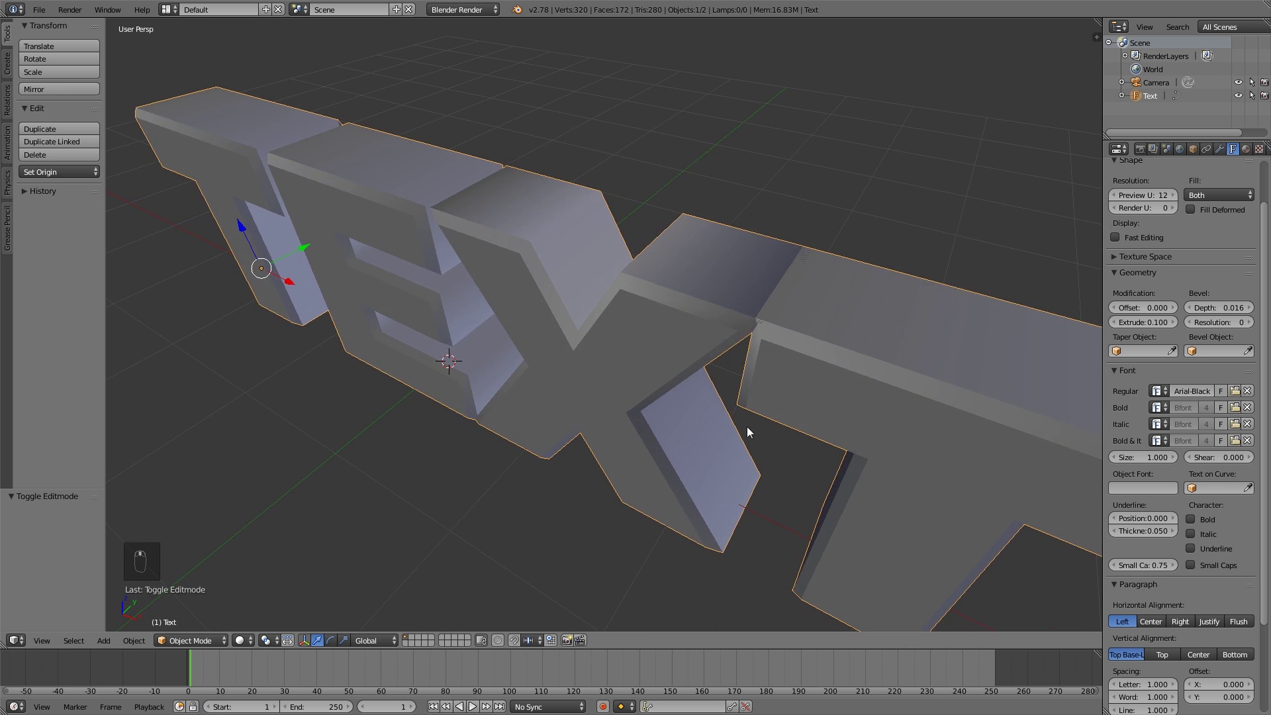
# Step: Set Paragraph letter spacing to 1.100 and check the spaced letters through the camera
pyautogui.scroll(-5, 747, 427)
pyautogui.moveTo(744, 436); pyautogui.dragTo(873, 374, button='middle')
pyautogui.scroll(-2, 1151, 411)
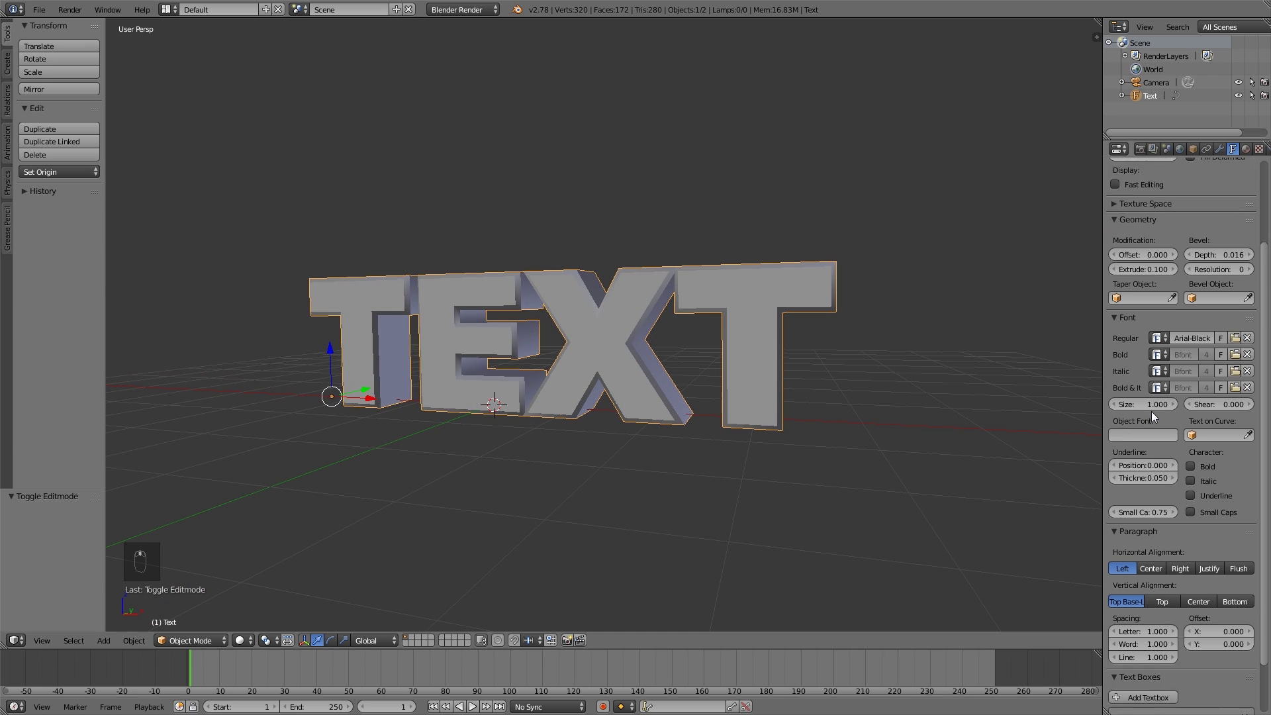
pyautogui.scroll(-2, 1151, 411)
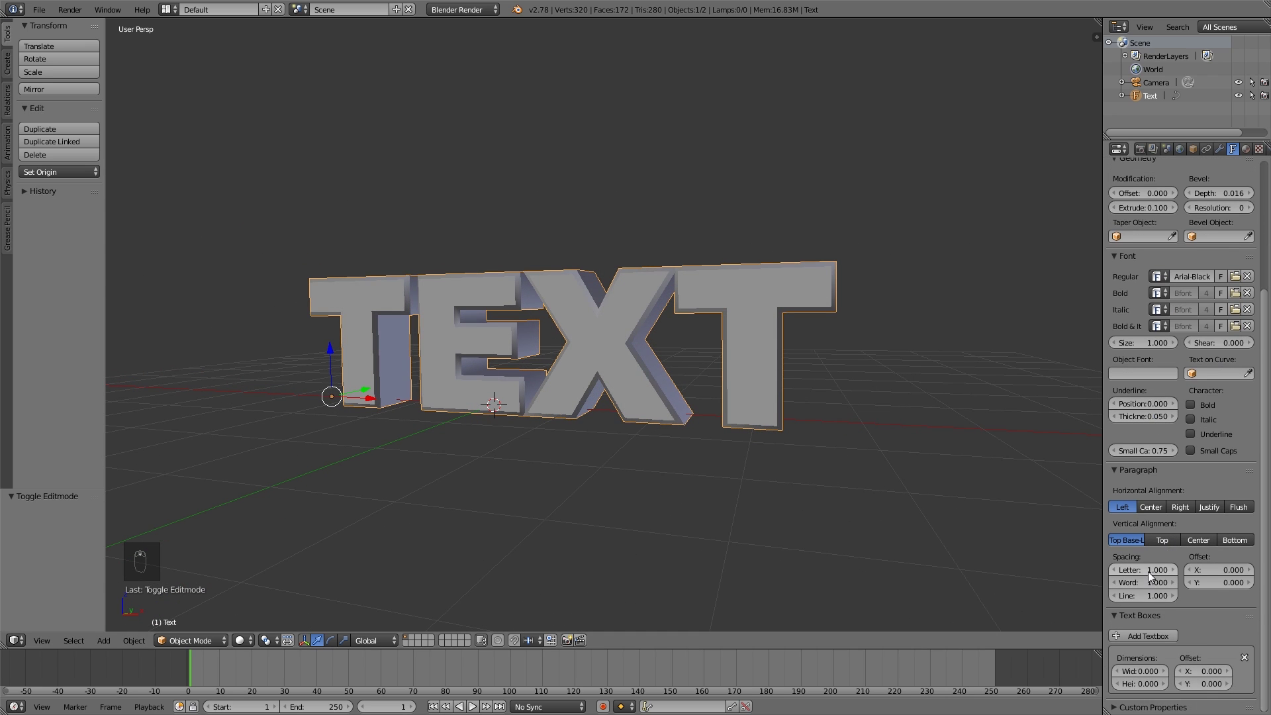
pyautogui.moveTo(1148, 571)
pyautogui.mouseDown()
pyautogui.moveTo(1244, 571)
pyautogui.moveTo(1158, 571)
pyautogui.mouseUp()
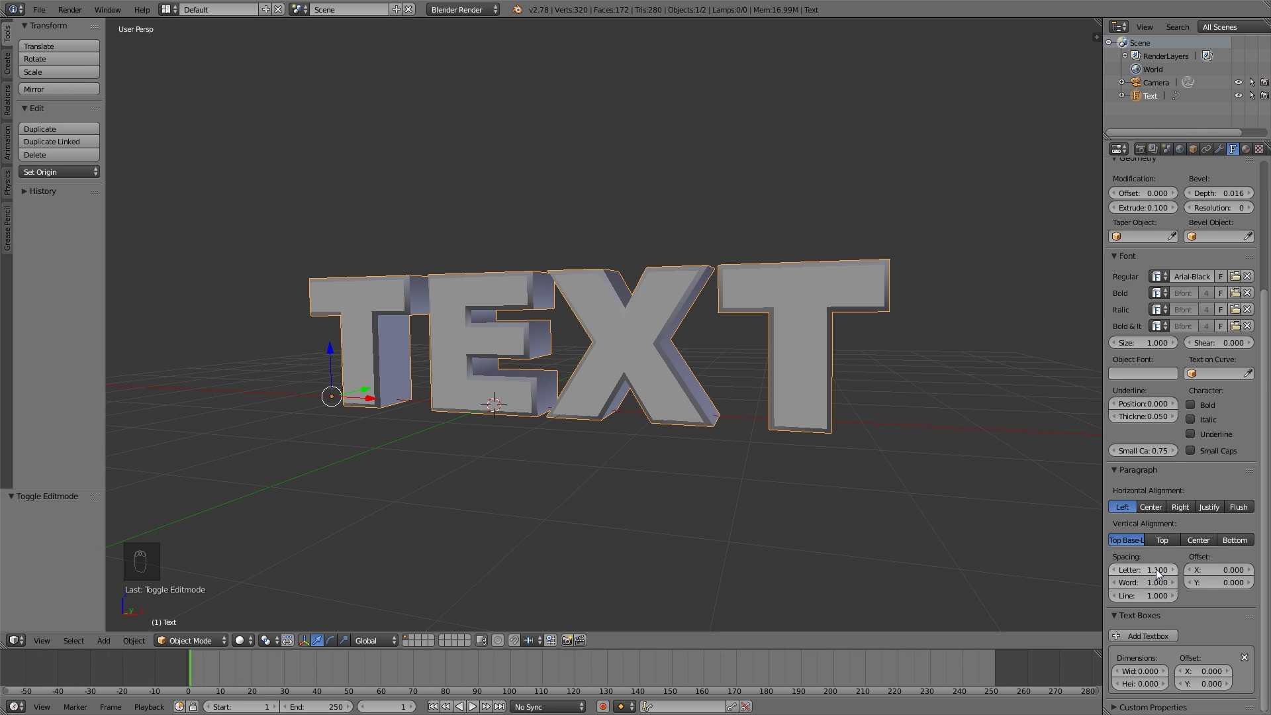
pyautogui.moveTo(725, 450); pyautogui.dragTo(790, 448, button='middle')
pyautogui.press('KP_0')
pyautogui.moveTo(602, 419); pyautogui.dragTo(647, 401, button='middle')
pyautogui.moveTo(594, 299); pyautogui.dragTo(621, 374, button='middle')
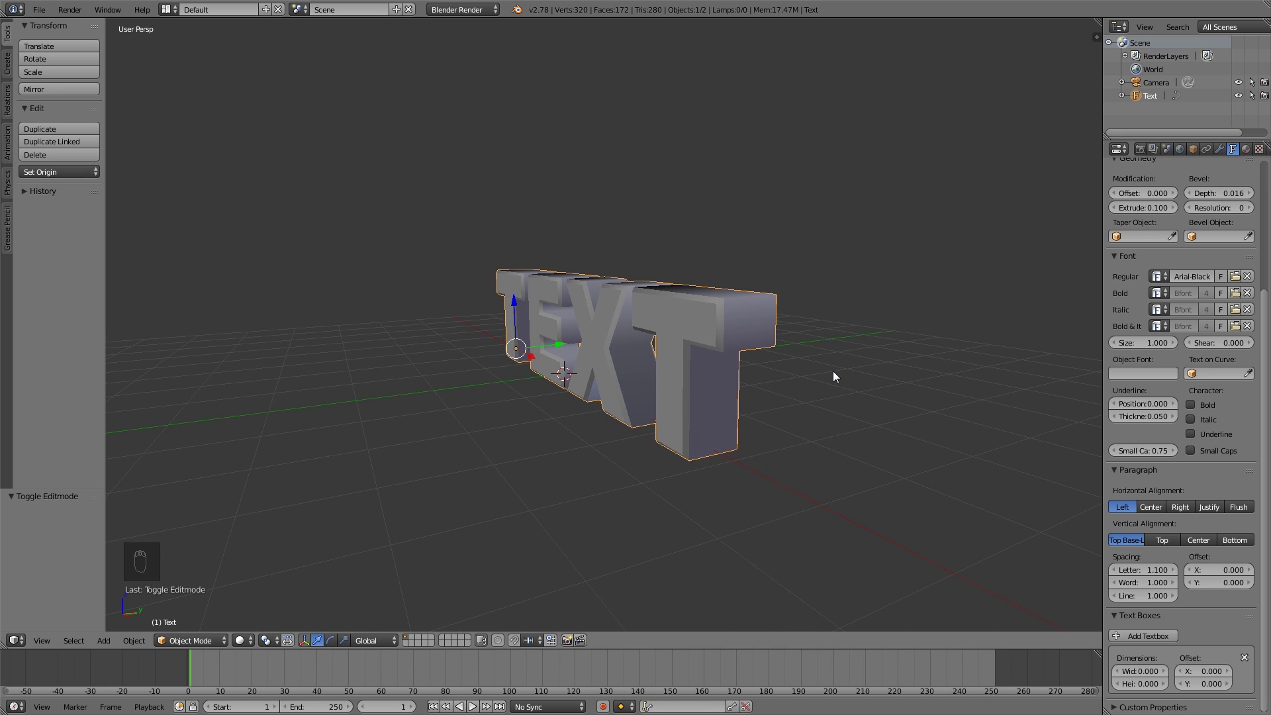
# Step: Raise the bevel resolution step by step from 0 to 3
pyautogui.keyDown('ctrl'); pyautogui.moveTo(833, 376); pyautogui.dragTo(821, 239, button='middle'); pyautogui.keyUp('ctrl')
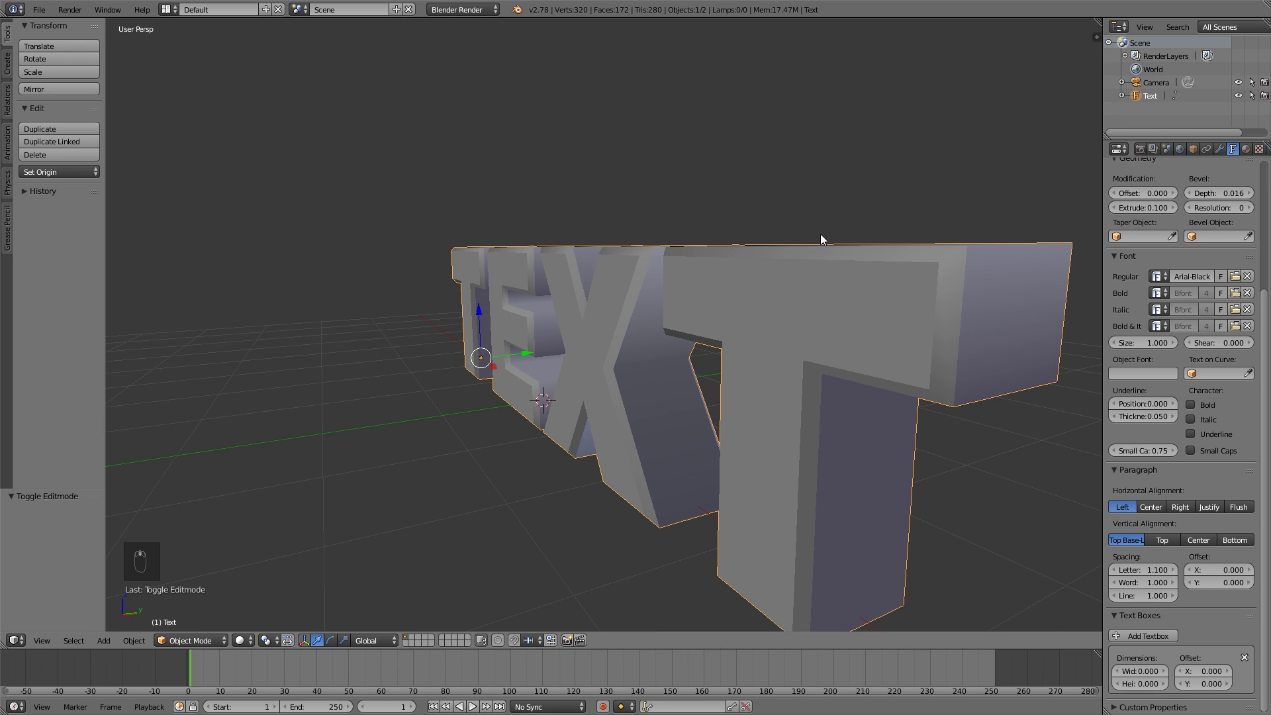
pyautogui.click(1249, 207)
pyautogui.click(1250, 208)
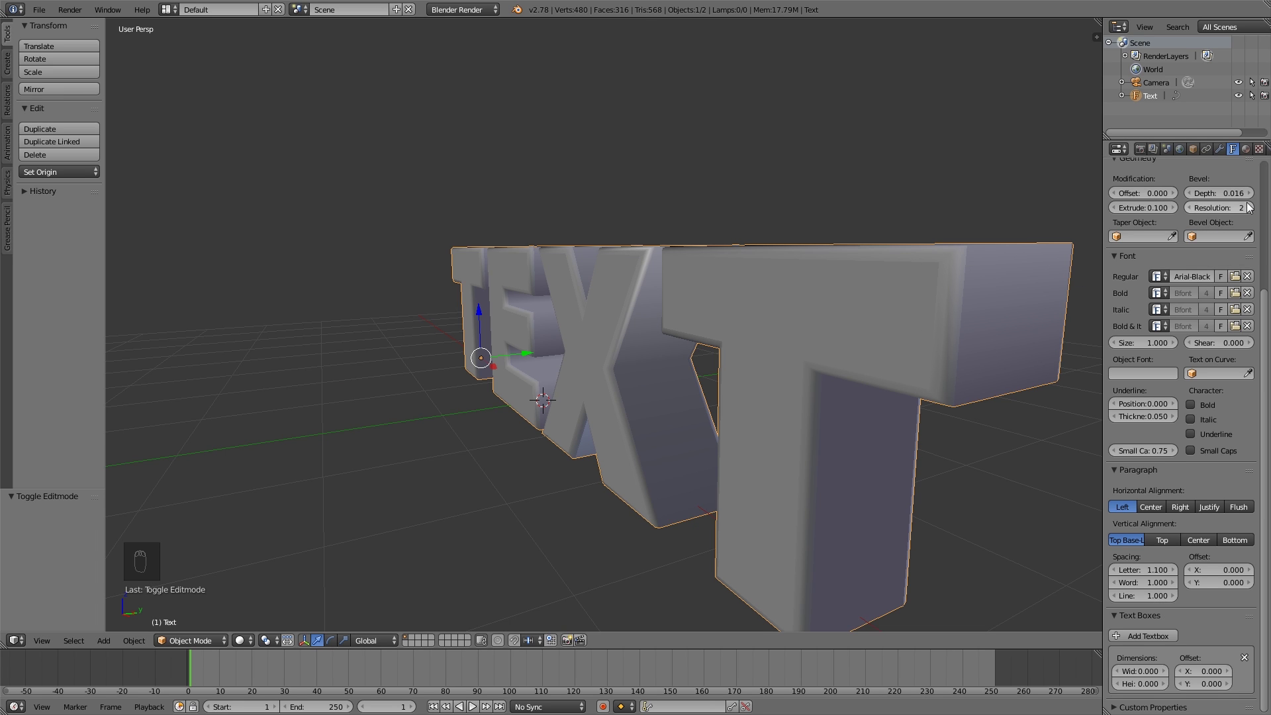
pyautogui.click(1250, 208)
pyautogui.scroll(1, 841, 369)
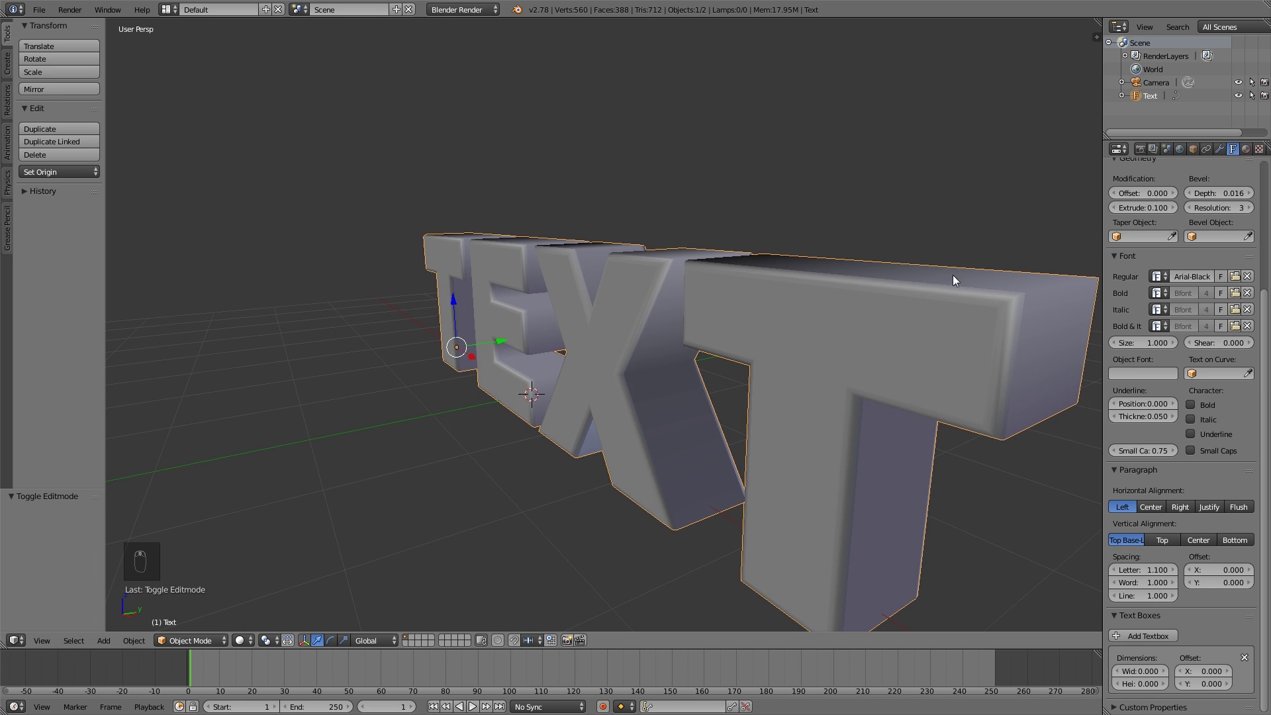
# Step: Try higher bevel resolutions up to 13, then settle back at 3
pyautogui.click(1248, 208)
pyautogui.click(1247, 208)
pyautogui.click(1248, 209)
pyautogui.click(1248, 208)
pyautogui.click(1248, 208)
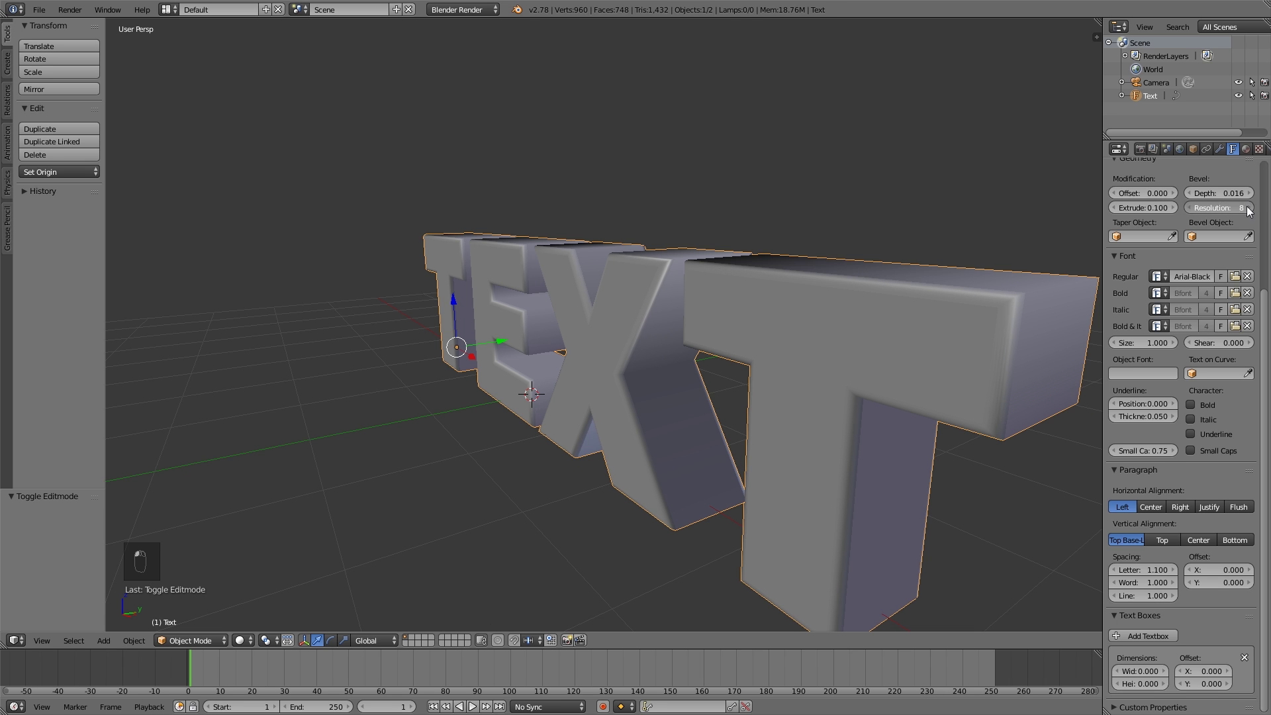
pyautogui.click(1248, 208)
pyautogui.click(1247, 208)
pyautogui.click(1248, 208)
pyautogui.click(1248, 208)
pyautogui.moveTo(1020, 344); pyautogui.dragTo(1095, 335, button='middle')
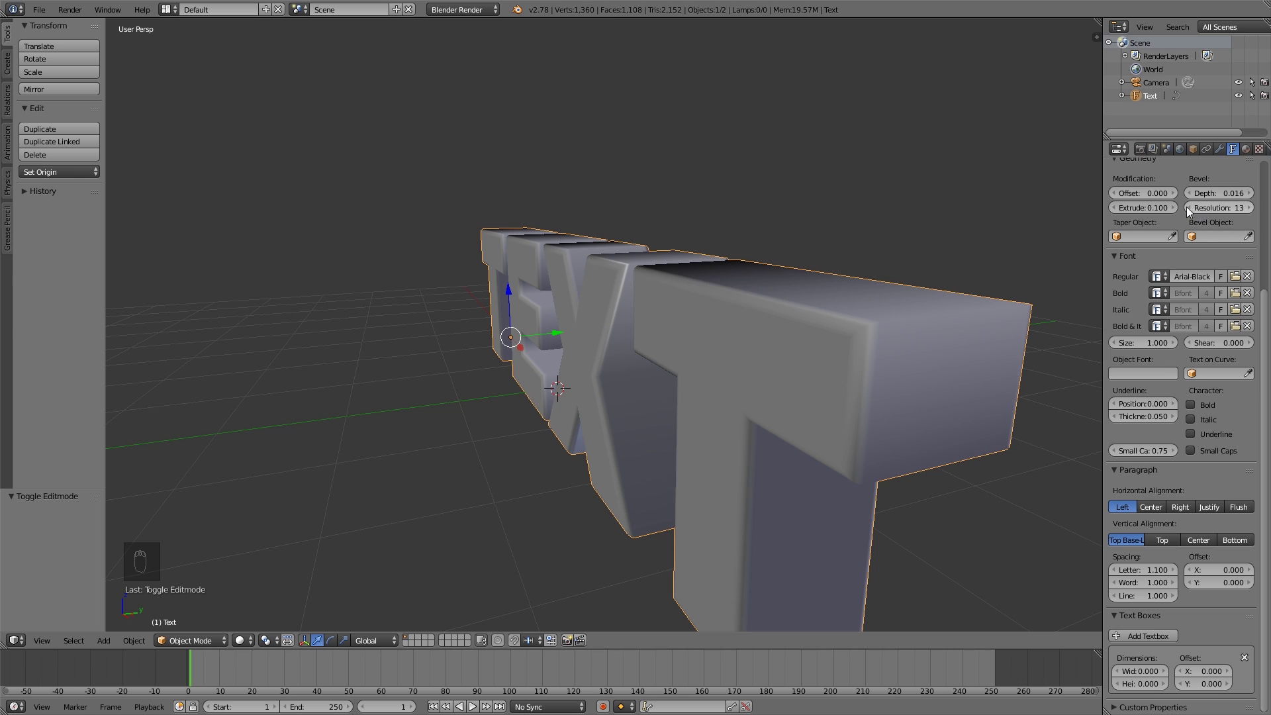
pyautogui.moveTo(1224, 208)
pyautogui.mouseDown()
pyautogui.moveTo(1189, 211)
pyautogui.moveTo(1211, 209)
pyautogui.mouseUp()
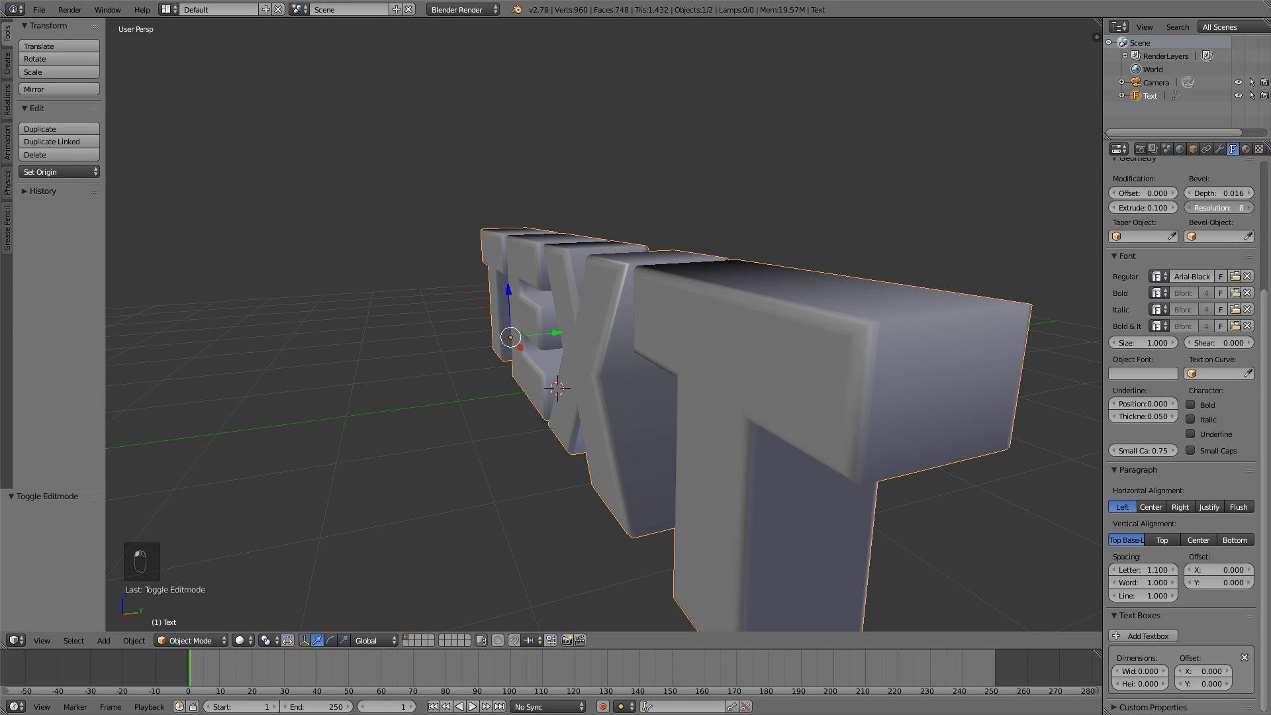
pyautogui.moveTo(1219, 207); pyautogui.dragTo(1182, 207)
pyautogui.scroll(-4, 888, 343)
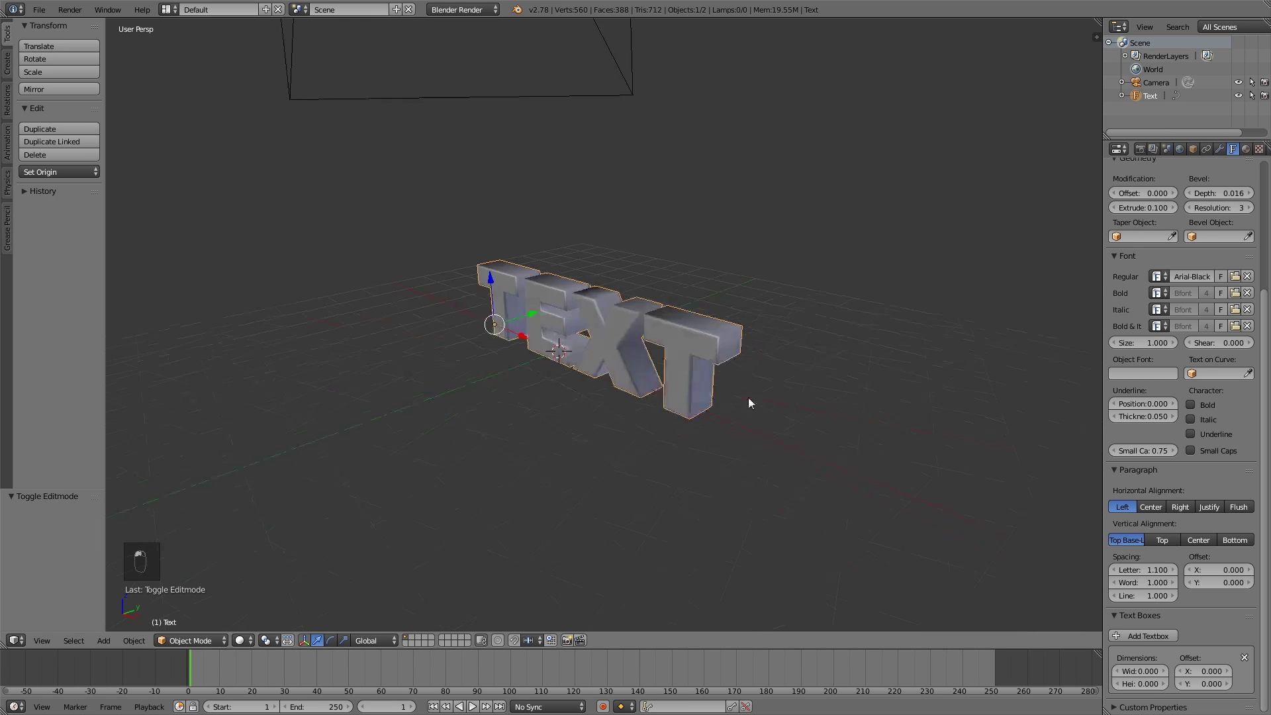
# Step: Clear the camera's rotation and move it in front of the text in top orthographic view
pyautogui.scroll(-4, 662, 406)
pyautogui.rightClick(481, 324)
pyautogui.hotkey('alt', 'r')
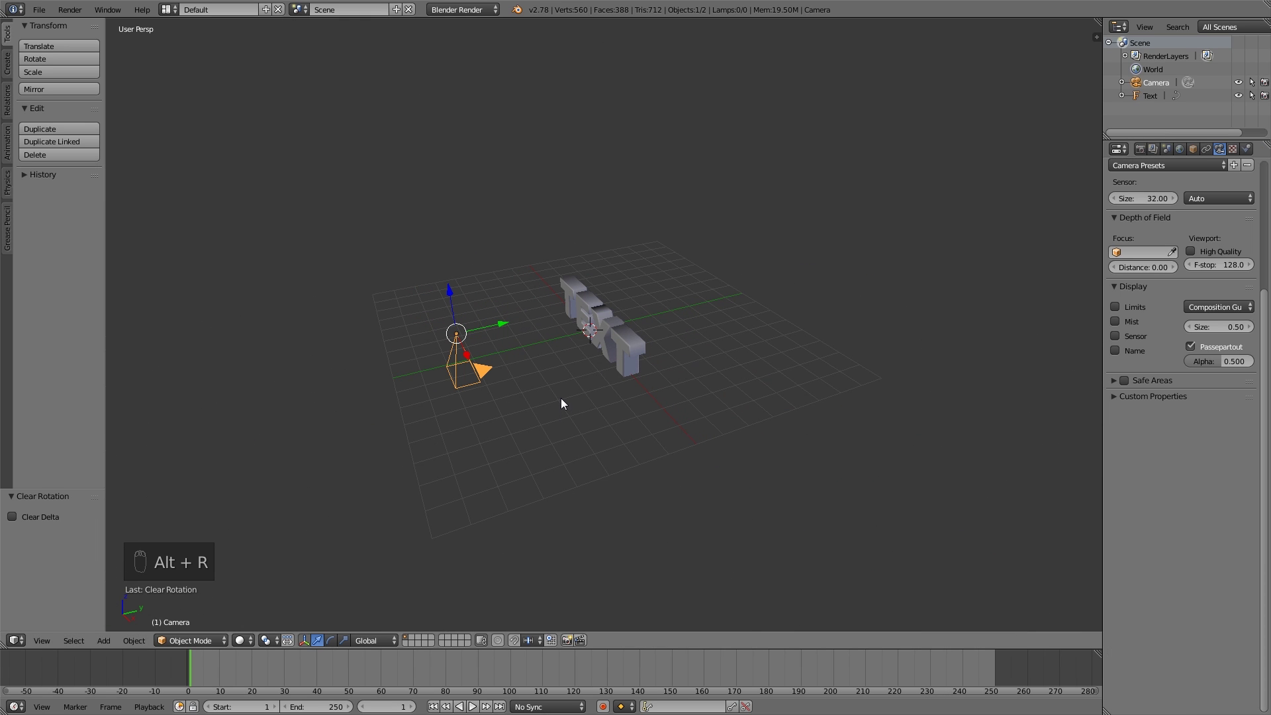
pyautogui.moveTo(563, 398); pyautogui.dragTo(505, 384, button='middle')
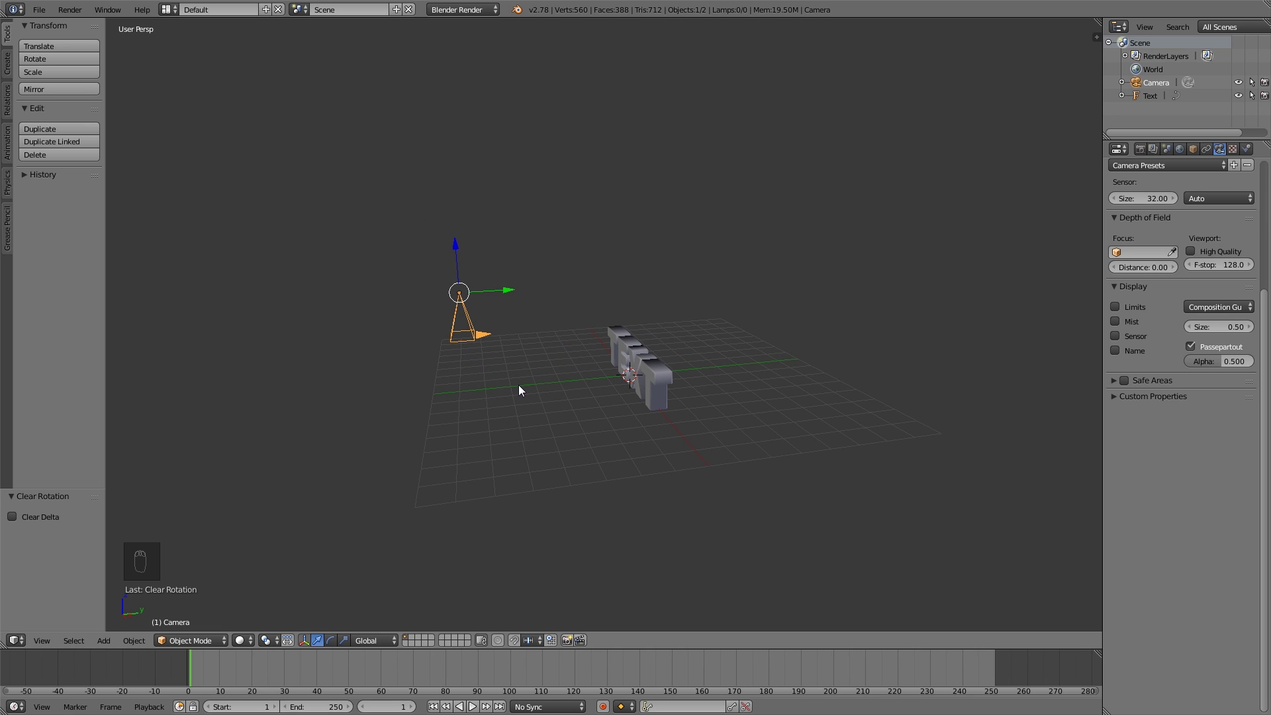
pyautogui.press('KP_7')
pyautogui.press('KP_5')
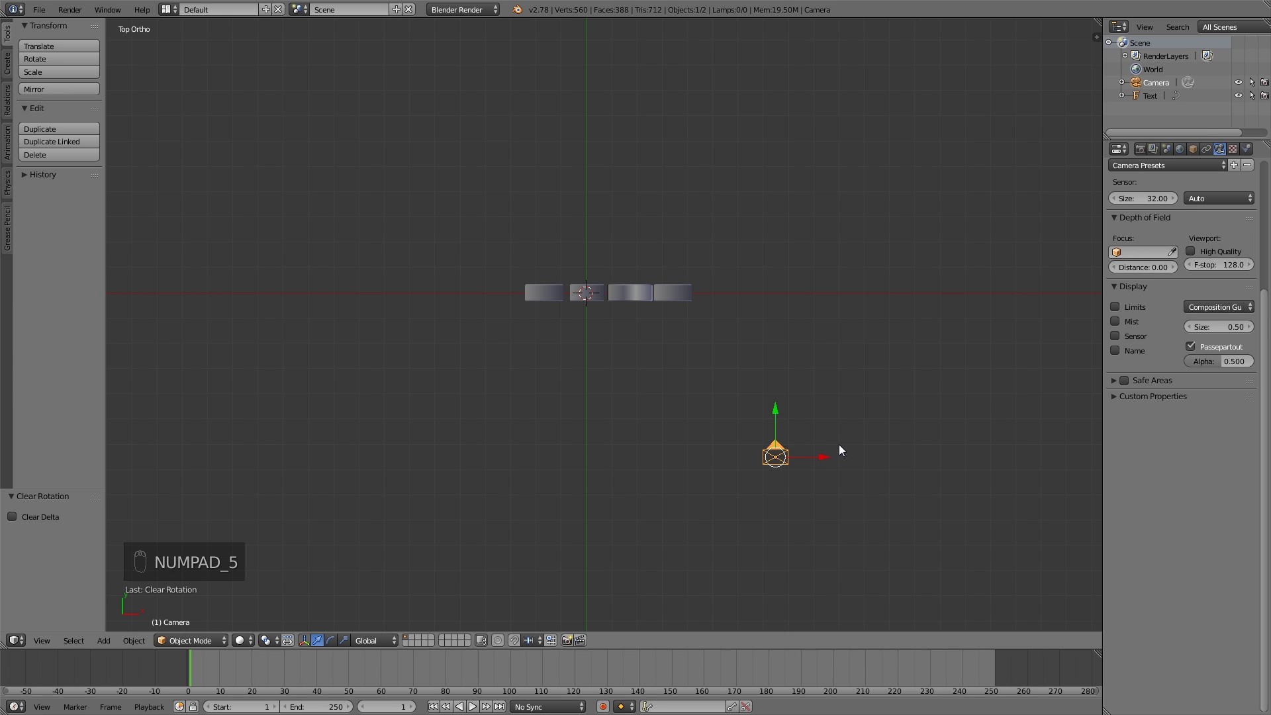
pyautogui.press('g')
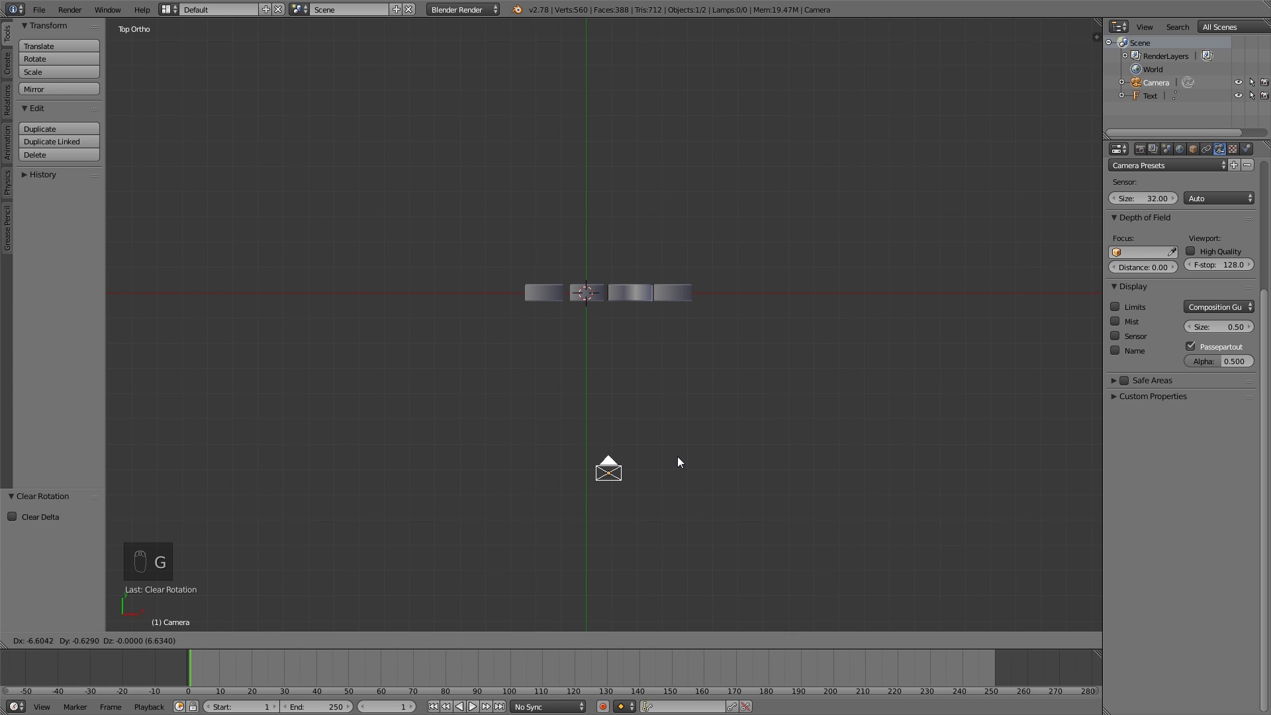
pyautogui.click(674, 456)
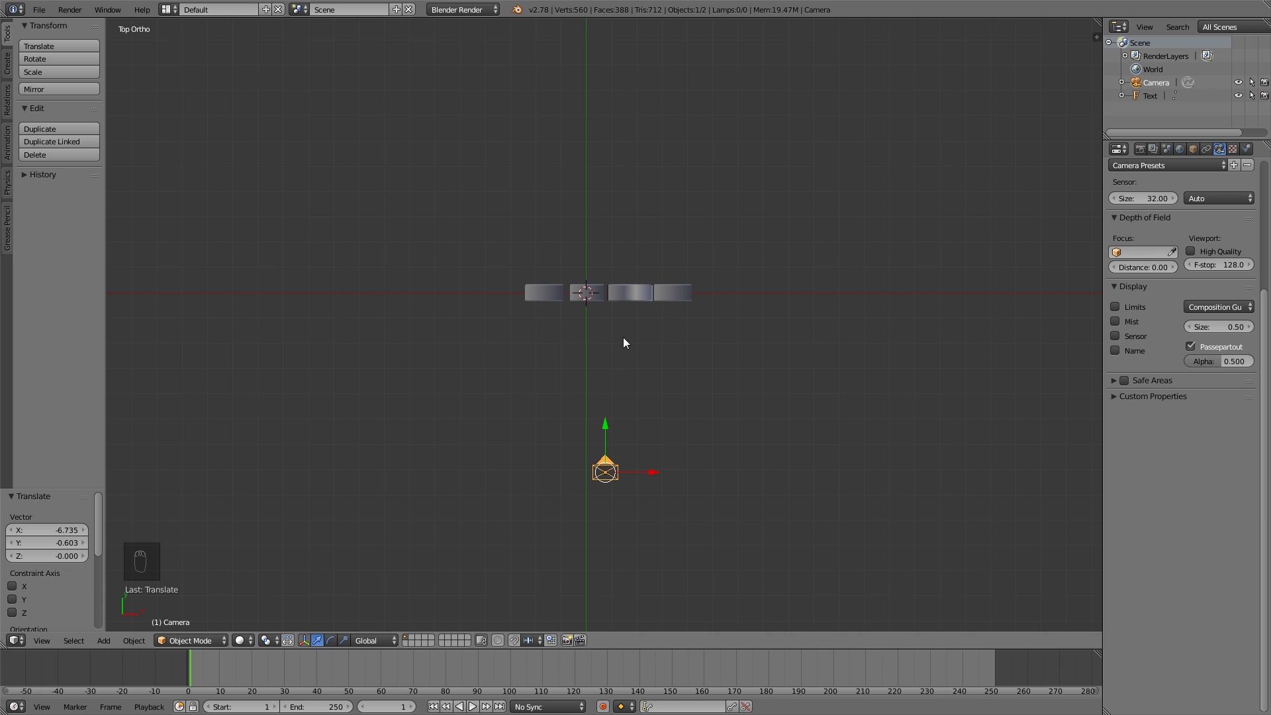
# Step: Rotate the camera 90° about X and lower it level with the text in Right view
pyautogui.moveTo(633, 368); pyautogui.dragTo(575, 412, button='middle')
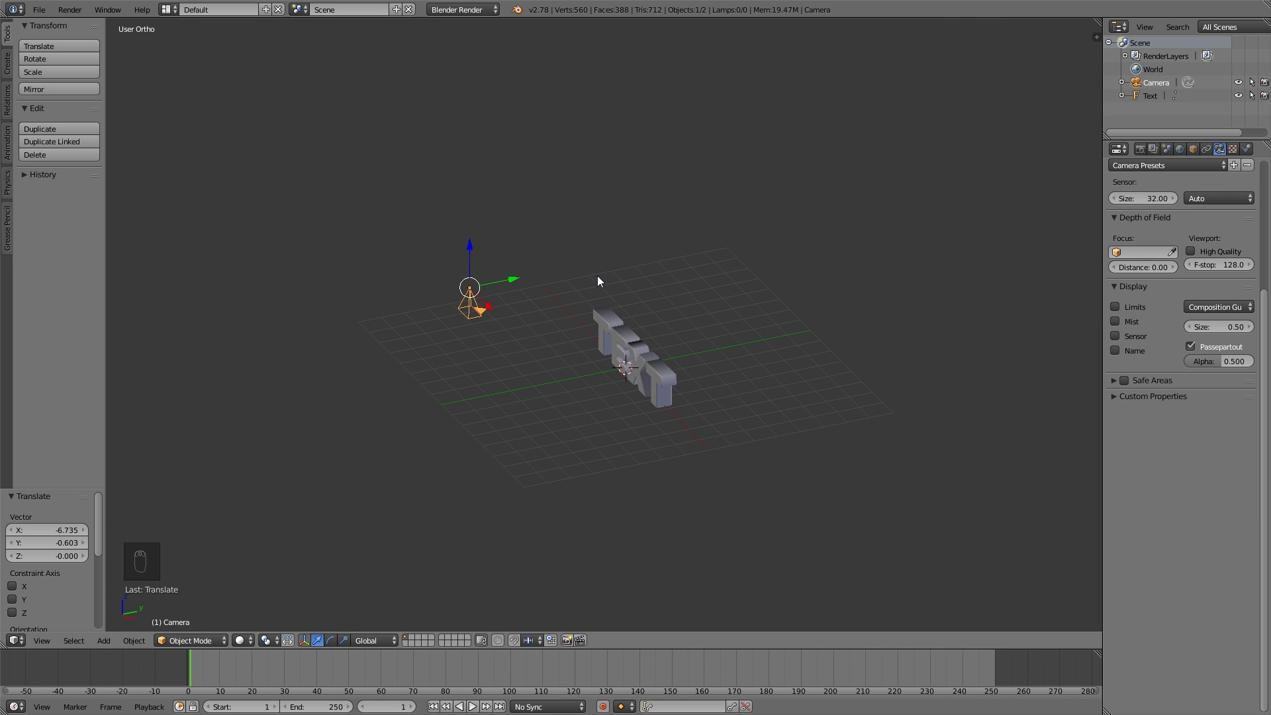
pyautogui.write('rx90')
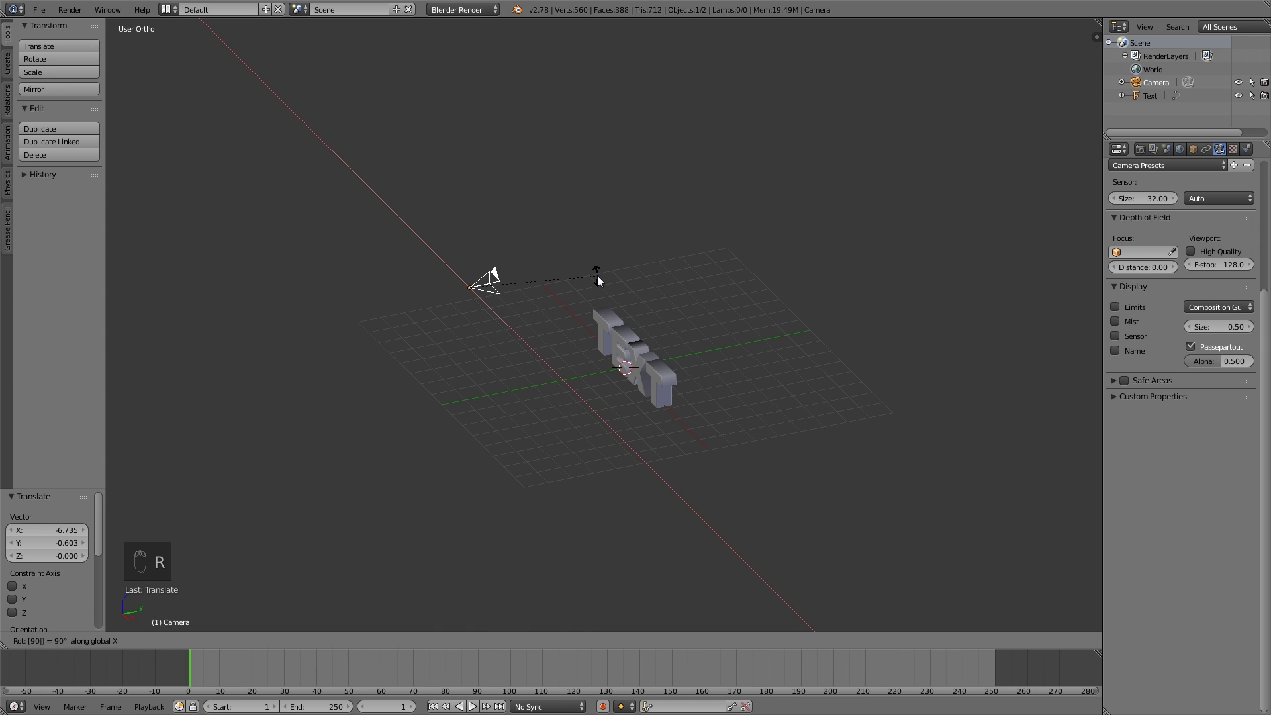
pyautogui.press('Return')
pyautogui.press('KP_3')
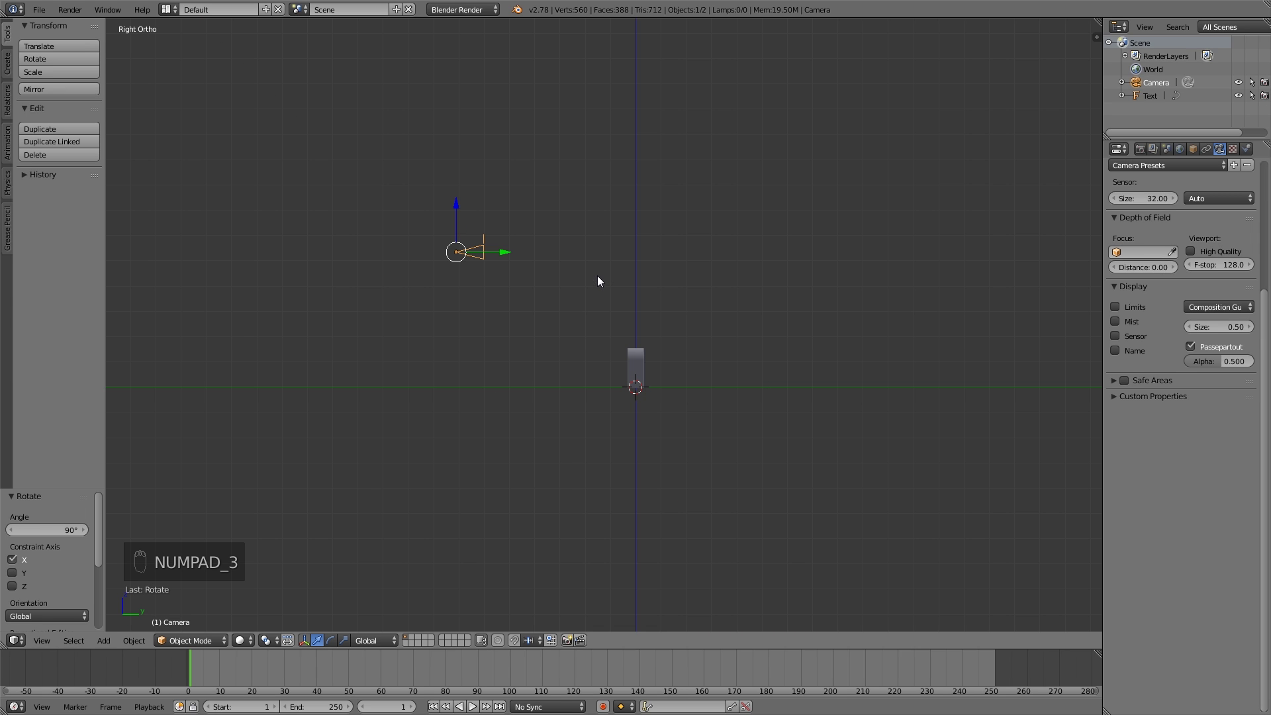
pyautogui.press('g')
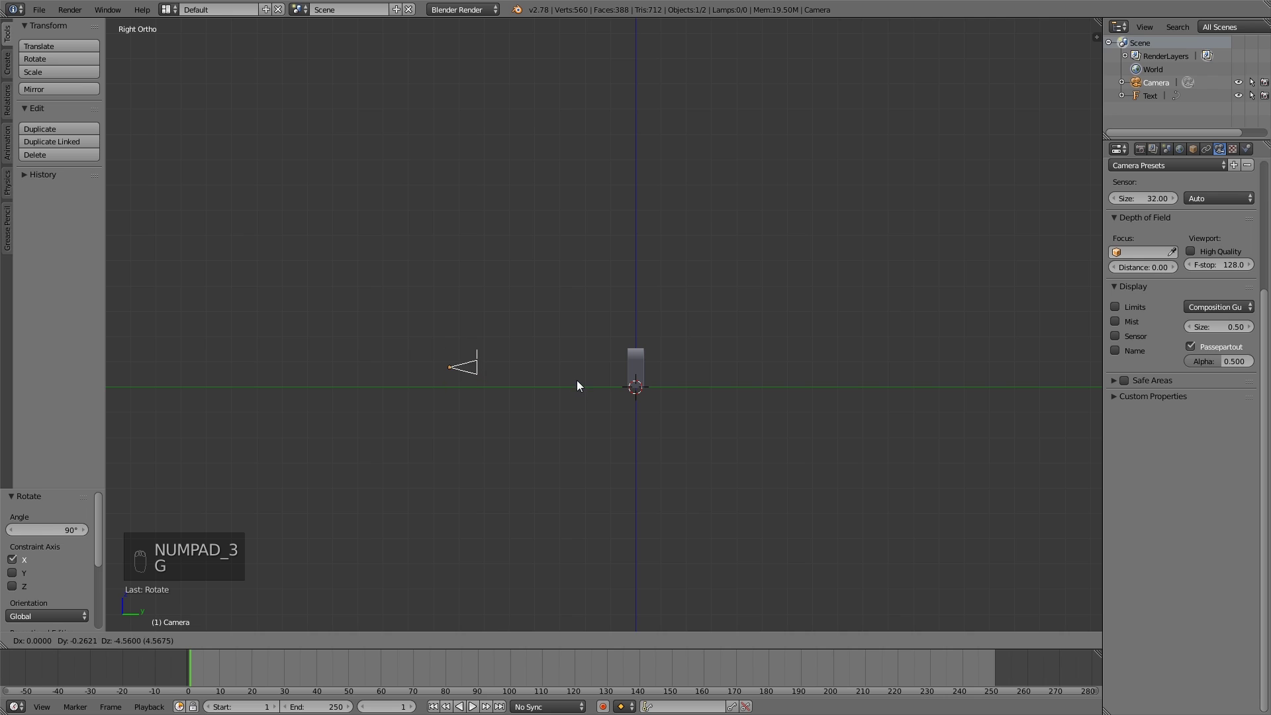
pyautogui.click(578, 379)
pyautogui.moveTo(484, 396); pyautogui.dragTo(633, 456, button='middle')
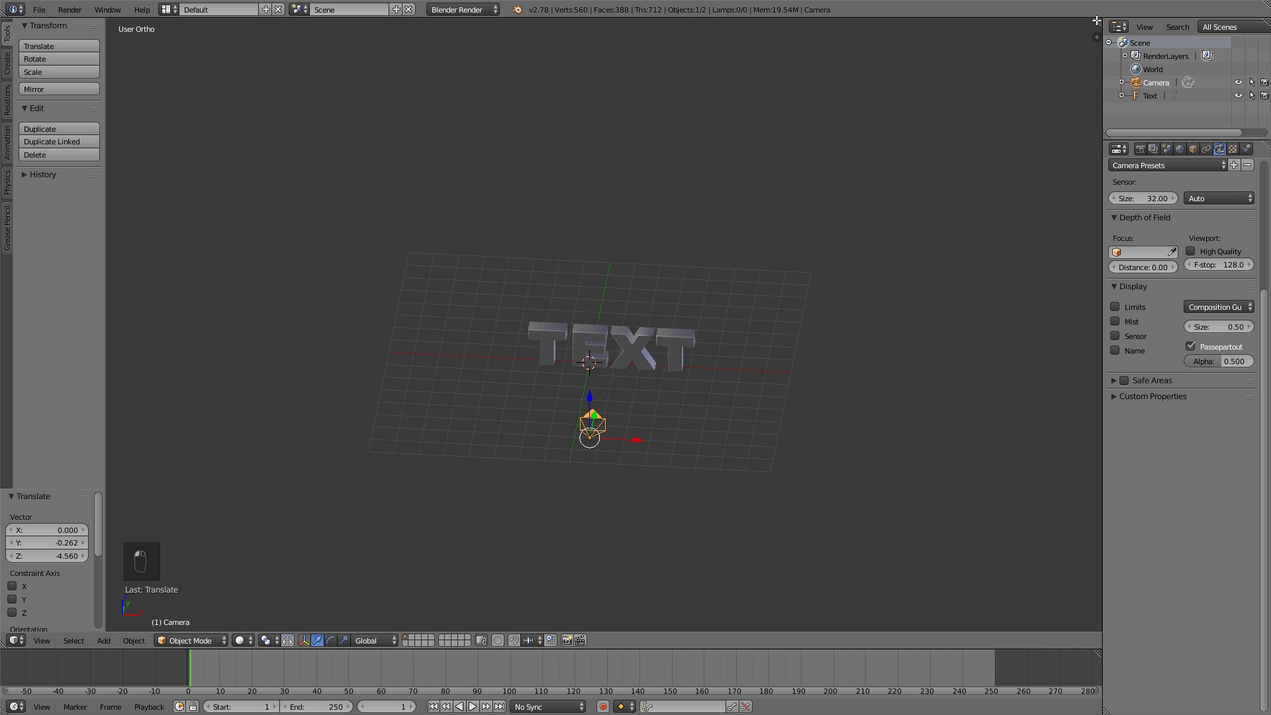
# Step: Split the viewport, show the camera view on the right, and move the camera back along Y
pyautogui.moveTo(1098, 20); pyautogui.dragTo(499, 231)
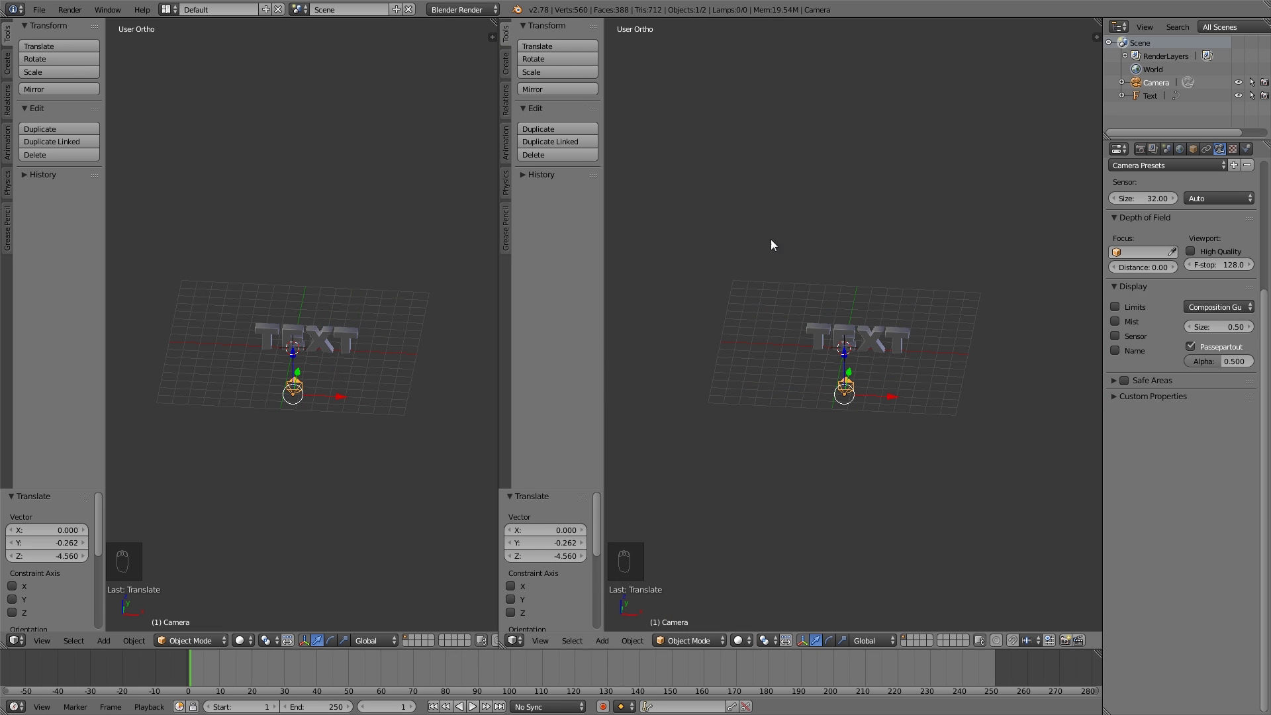
pyautogui.press('KP_0')
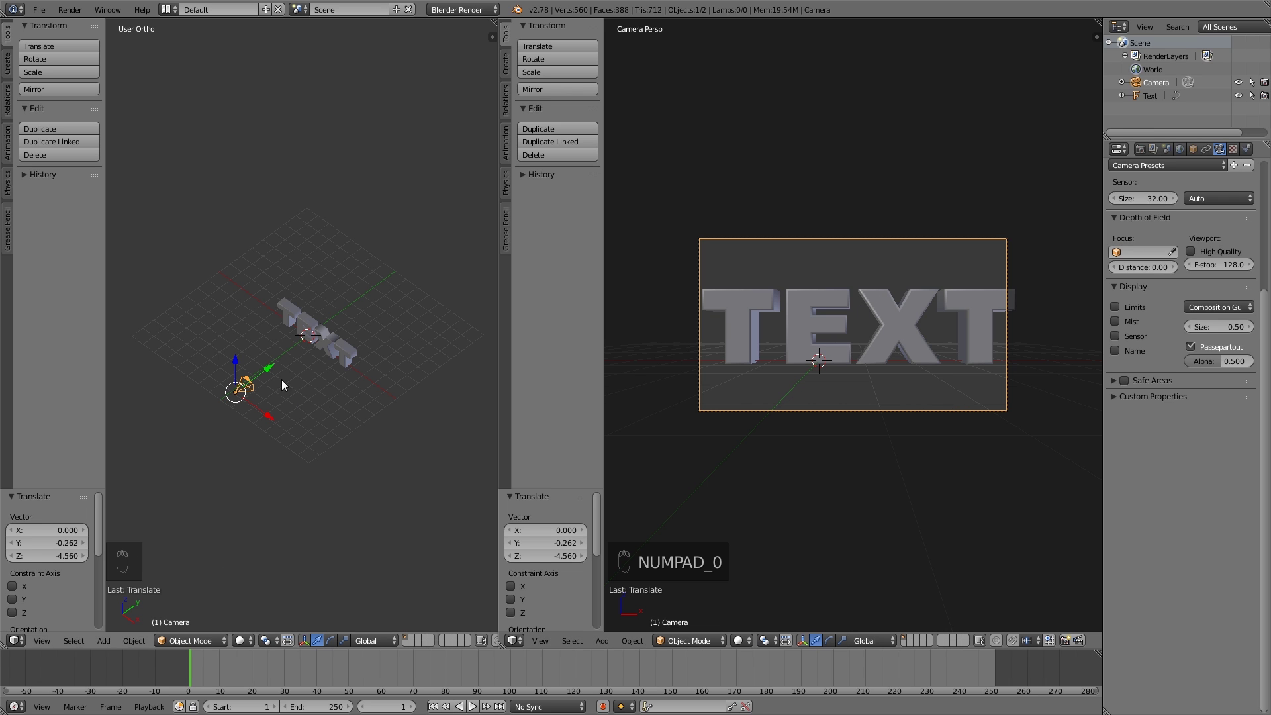
pyautogui.press('g')
pyautogui.press('y')
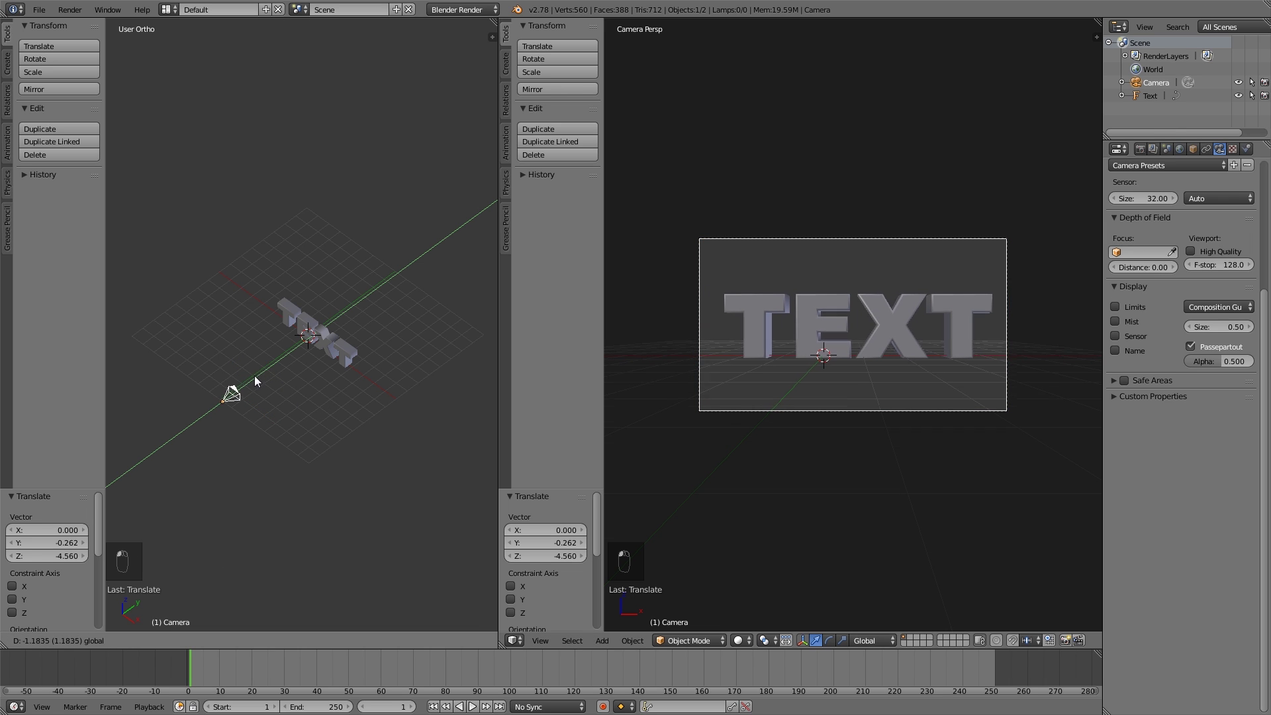
pyautogui.click(254, 376)
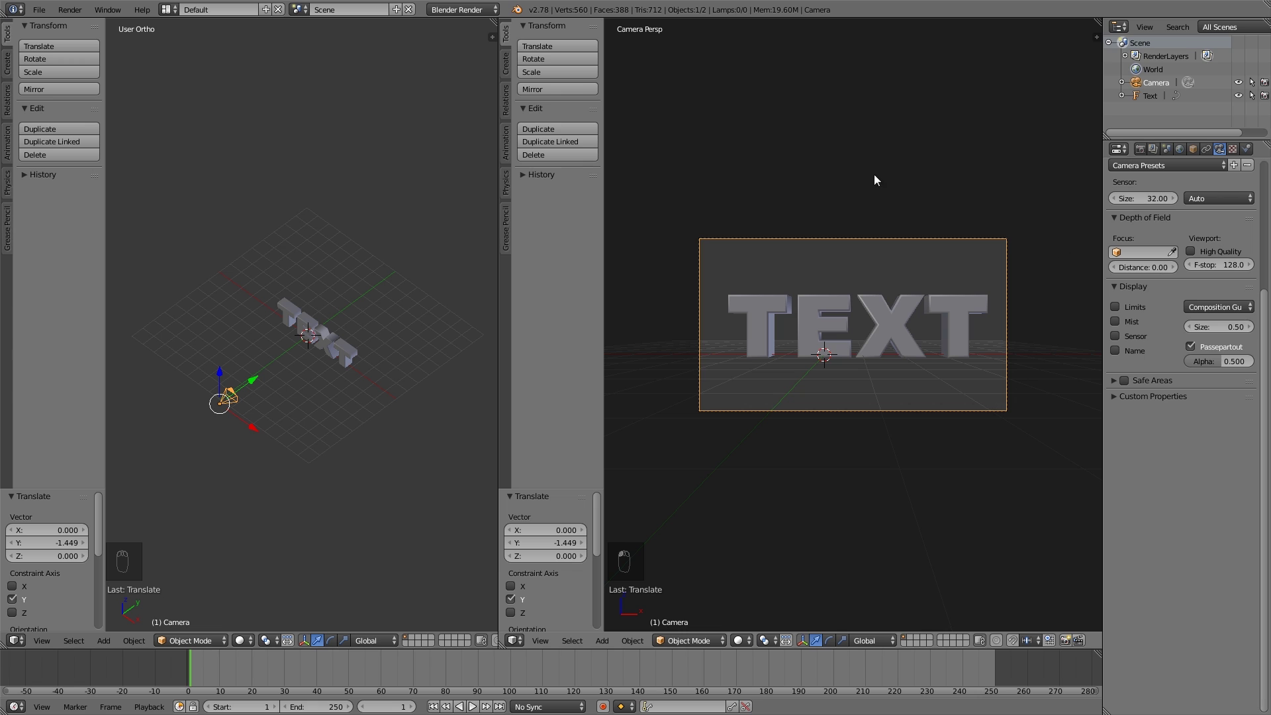
pyautogui.moveTo(477, 437); pyautogui.dragTo(264, 481, button='middle')
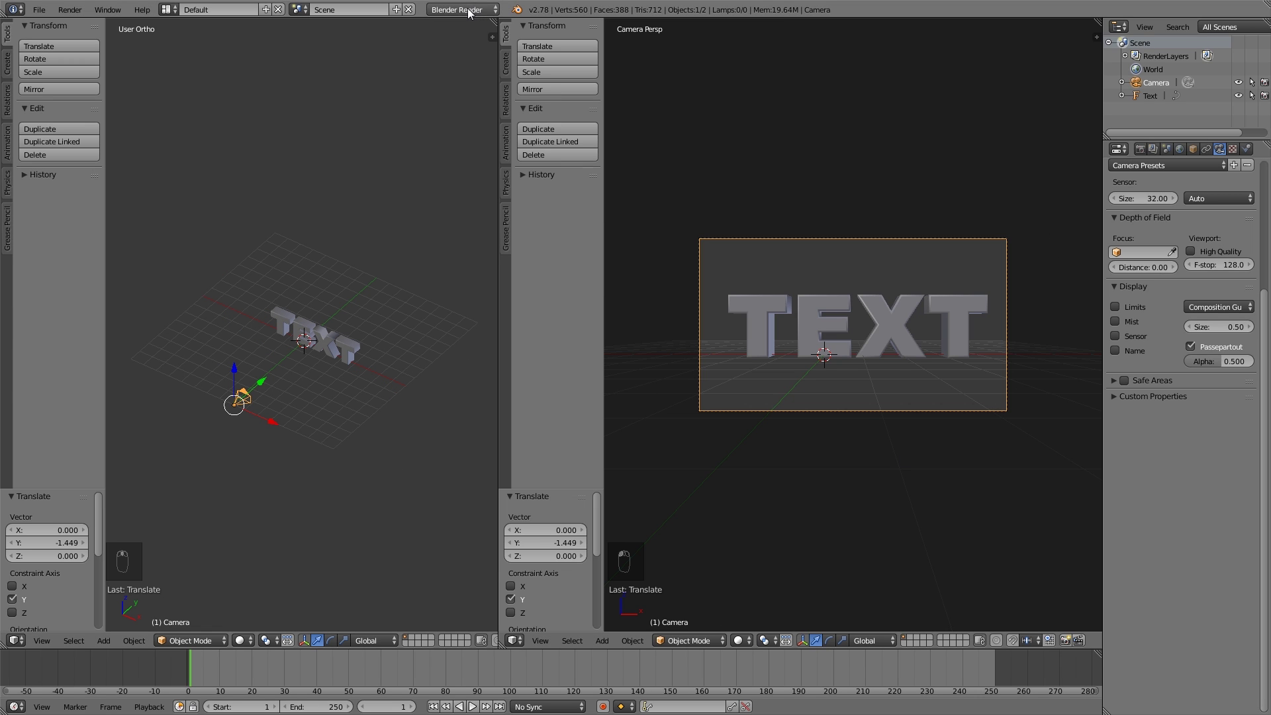
# Step: Switch the render engine to Cycles Render
pyautogui.click(470, 12)
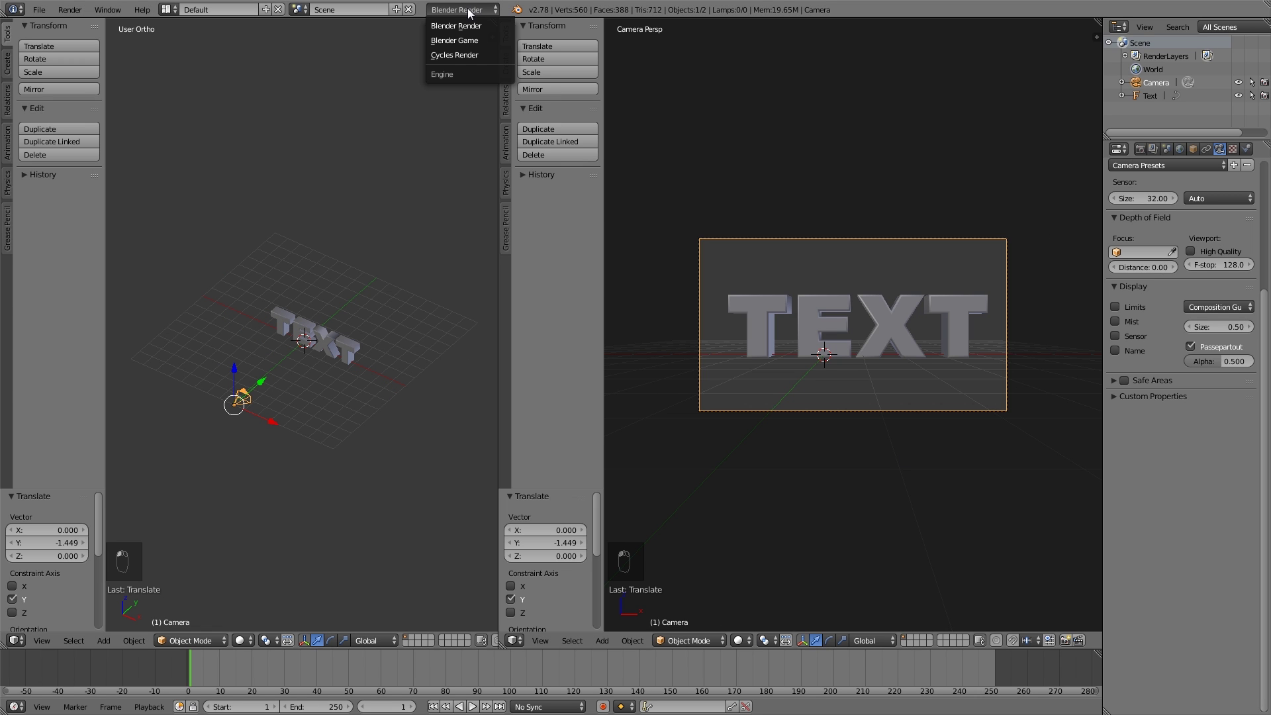
pyautogui.click(465, 55)
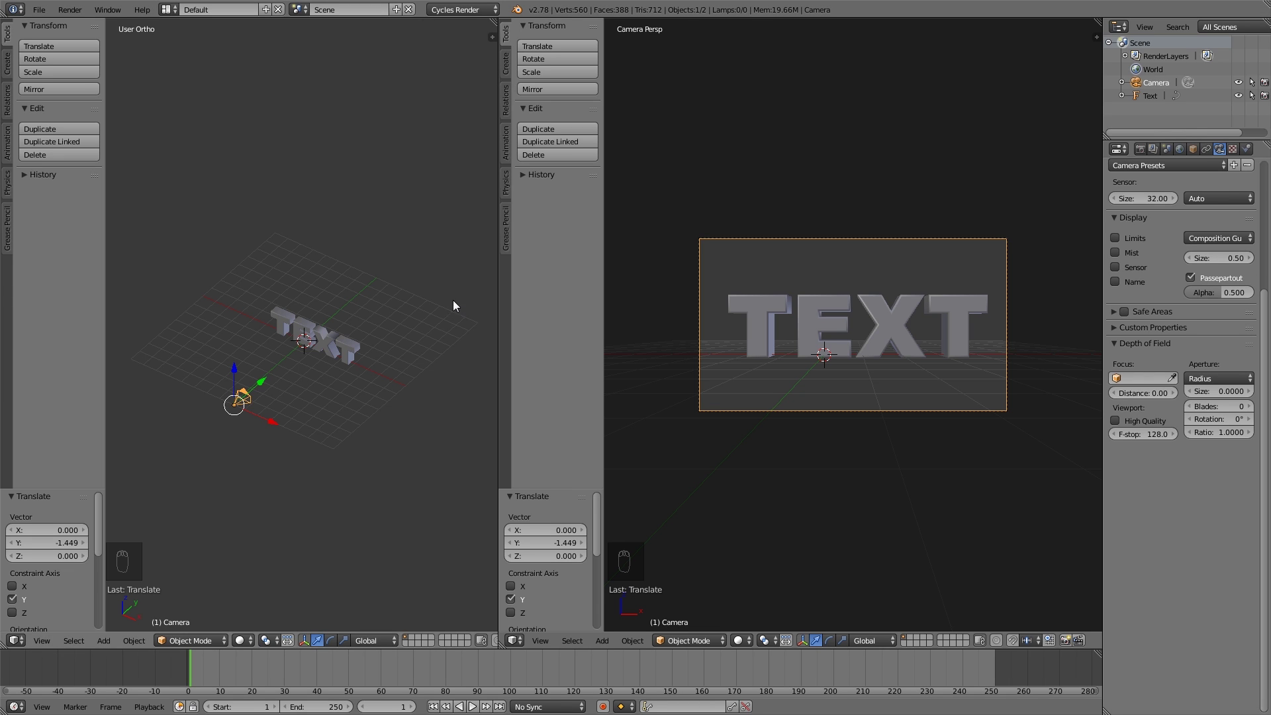
pyautogui.moveTo(453, 300); pyautogui.dragTo(320, 414, button='middle')
# Step: Nudge the camera 0.098 along X to centre the TEXT in frame
pyautogui.press('g')
pyautogui.press('x')
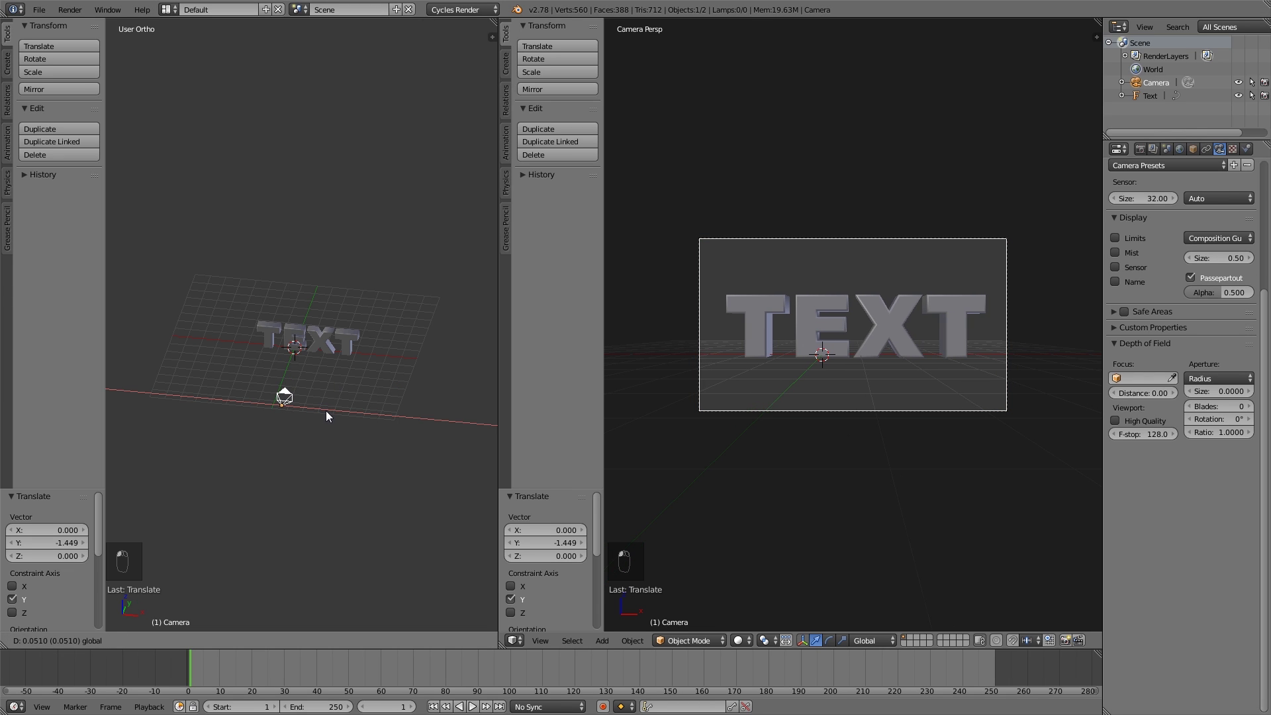
pyautogui.click(327, 415)
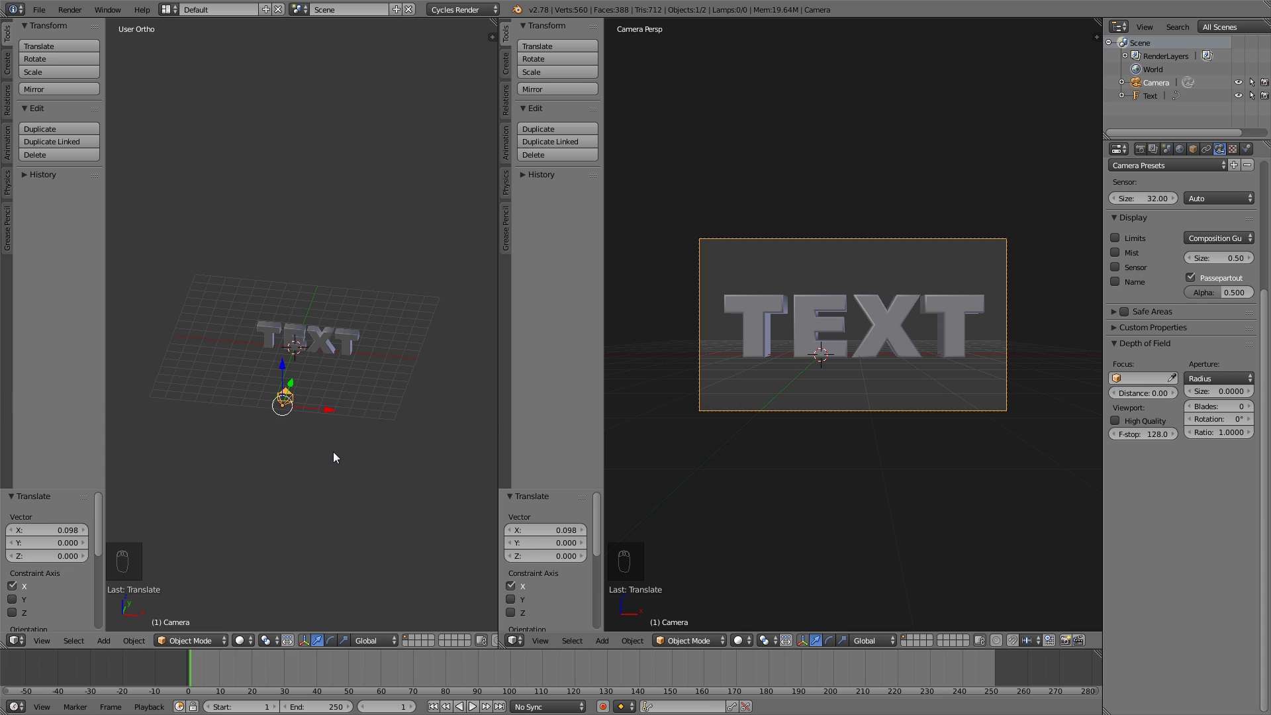
pyautogui.moveTo(333, 452); pyautogui.dragTo(680, 417, button='middle')
pyautogui.moveTo(245, 446); pyautogui.dragTo(285, 439, button='middle')
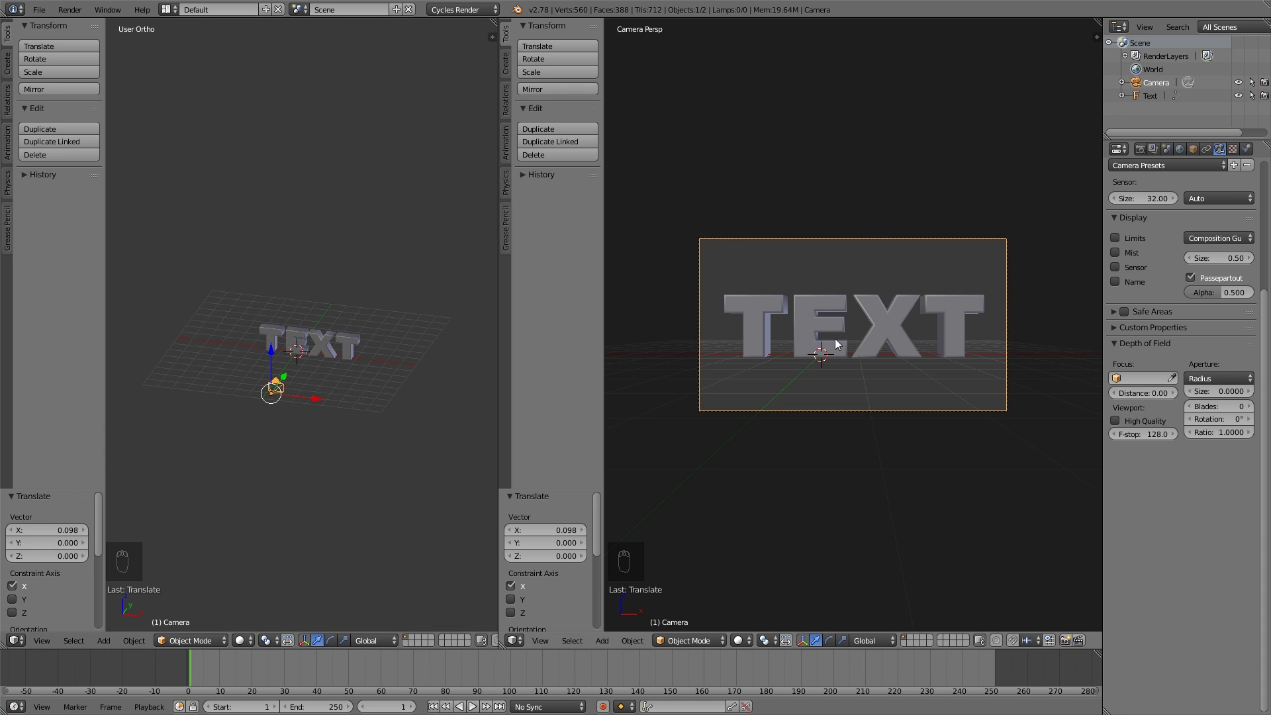
# Step: Set the camera viewport's shading to Rendered for a live 32-sample Cycles preview of TEXT
pyautogui.click(1141, 151)
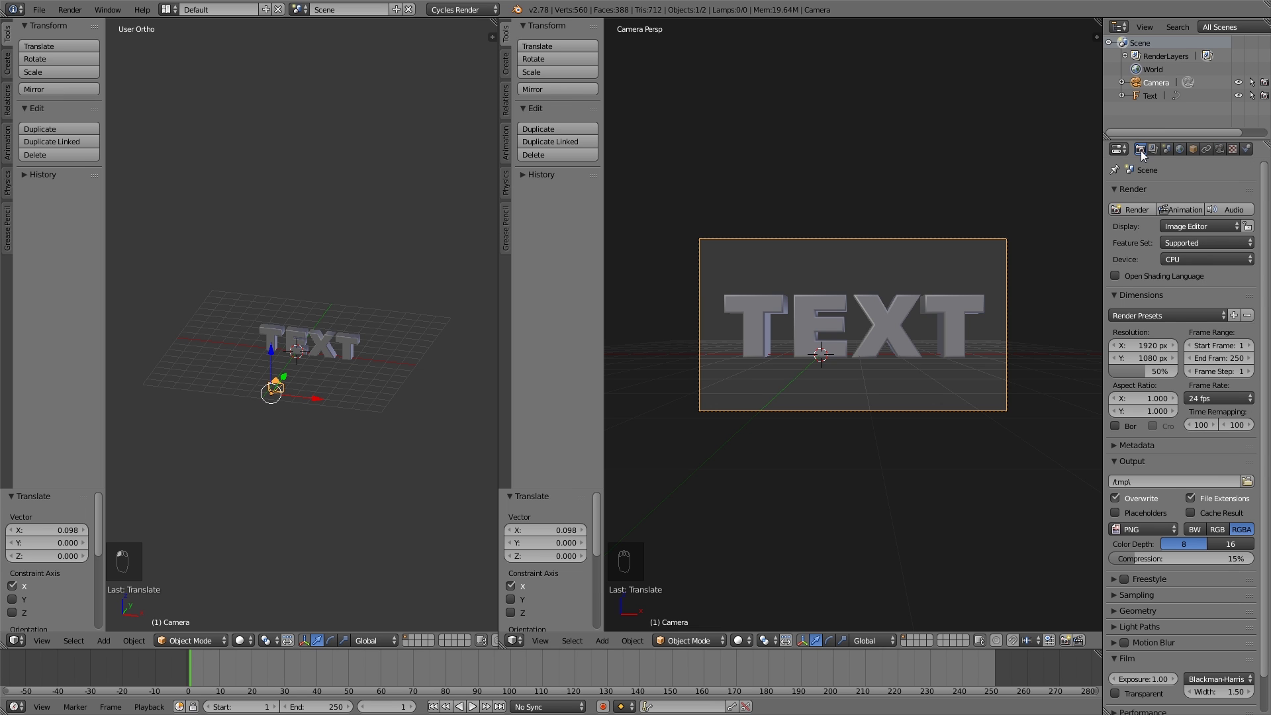
pyautogui.scroll(-2, 1142, 150)
pyautogui.click(739, 640)
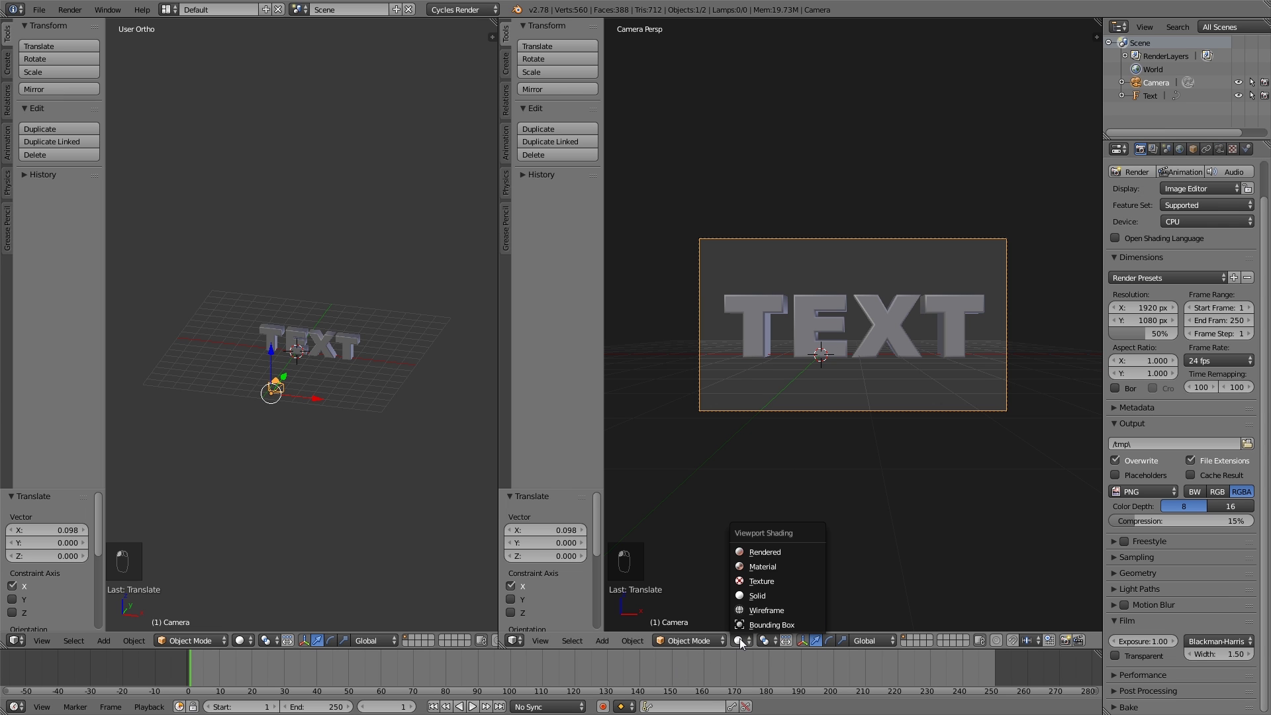
pyautogui.click(763, 551)
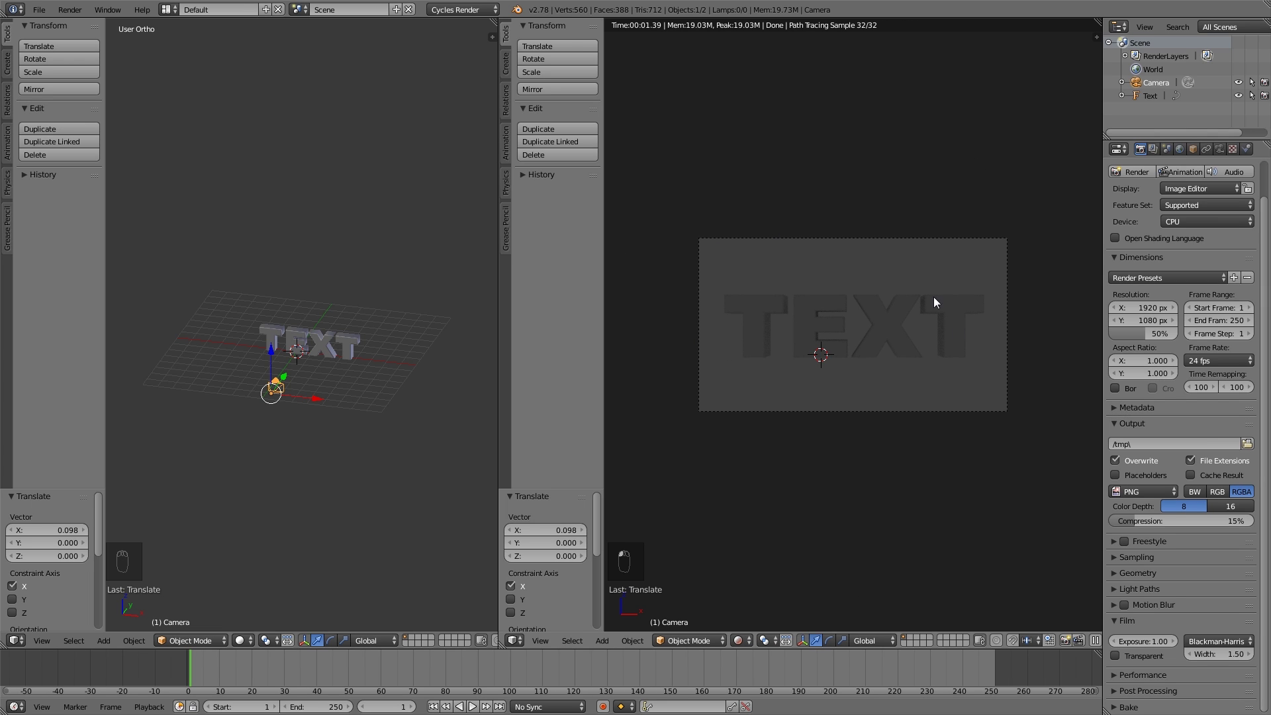
pyautogui.moveTo(344, 380); pyautogui.dragTo(304, 406, button='middle')
# Step: Add a plane, move it in front of the TEXT, and rotate it 90° on X to stand upright
pyautogui.hotkey('shift', 'a')
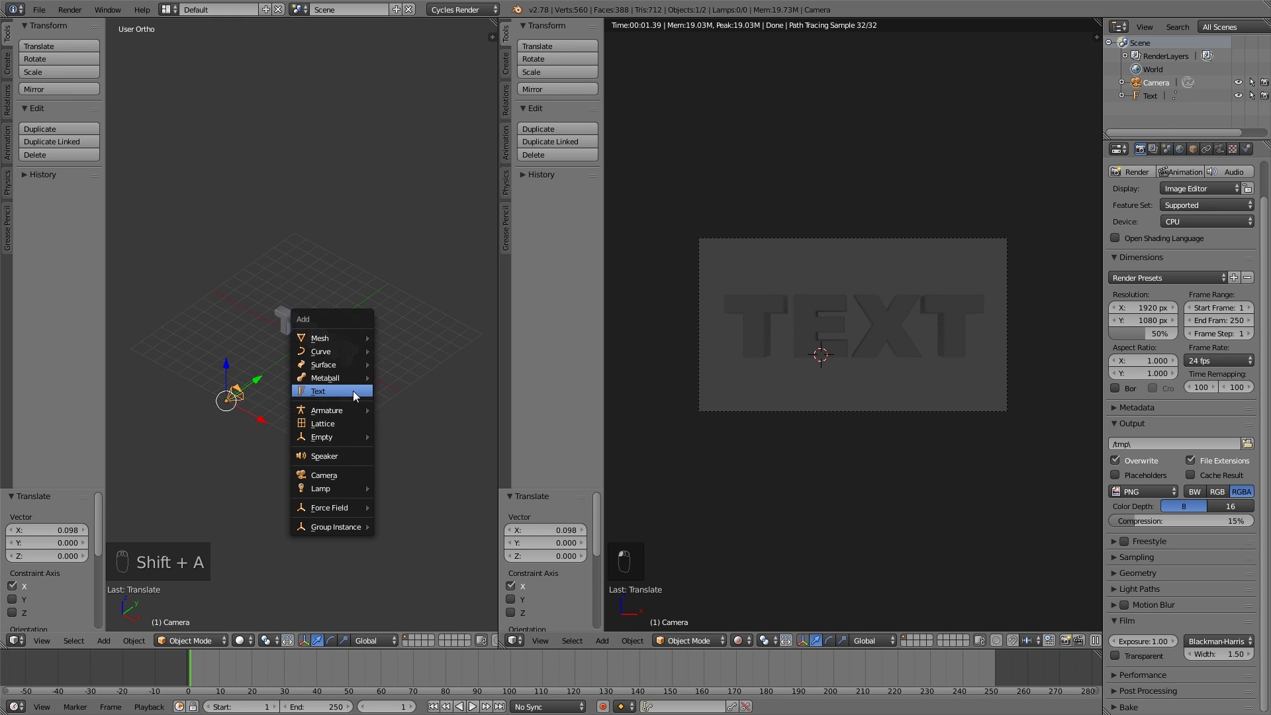
pyautogui.hotkey('shift', 'a')
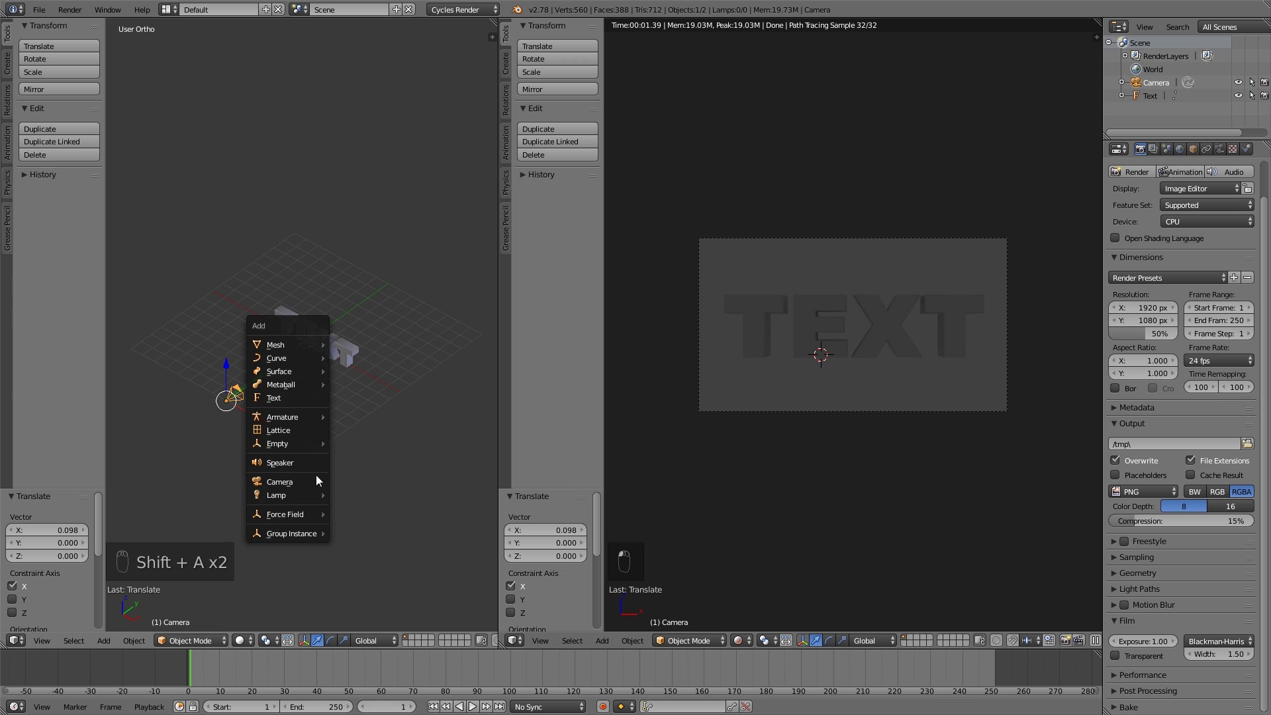
pyautogui.moveTo(301, 496)
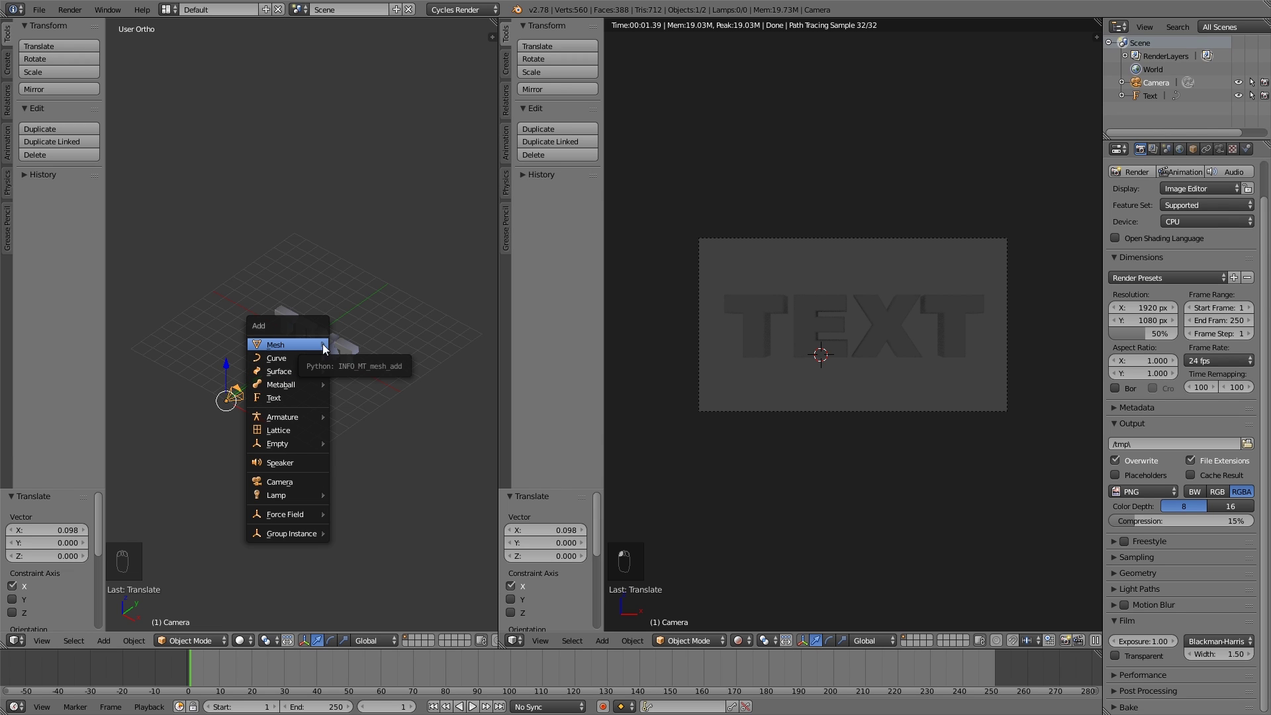
pyautogui.moveTo(296, 343)
pyautogui.click(357, 343)
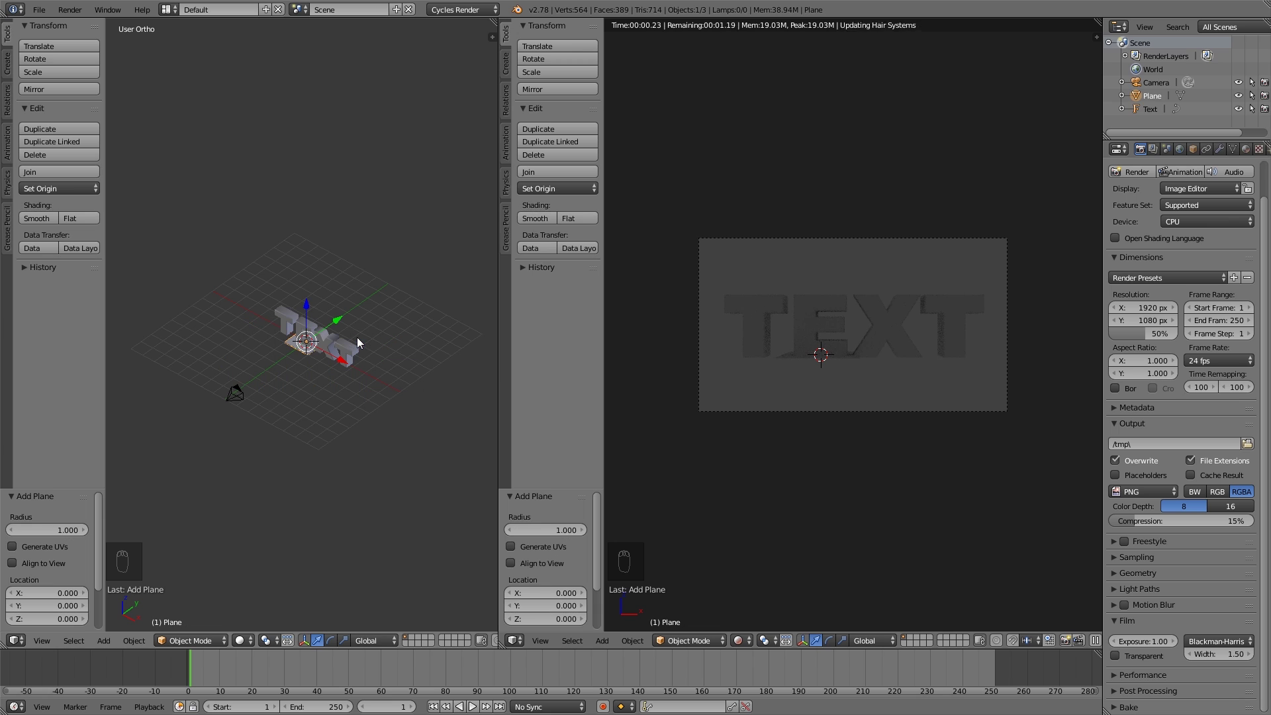
pyautogui.moveTo(344, 323); pyautogui.dragTo(282, 349)
pyautogui.write('rx')
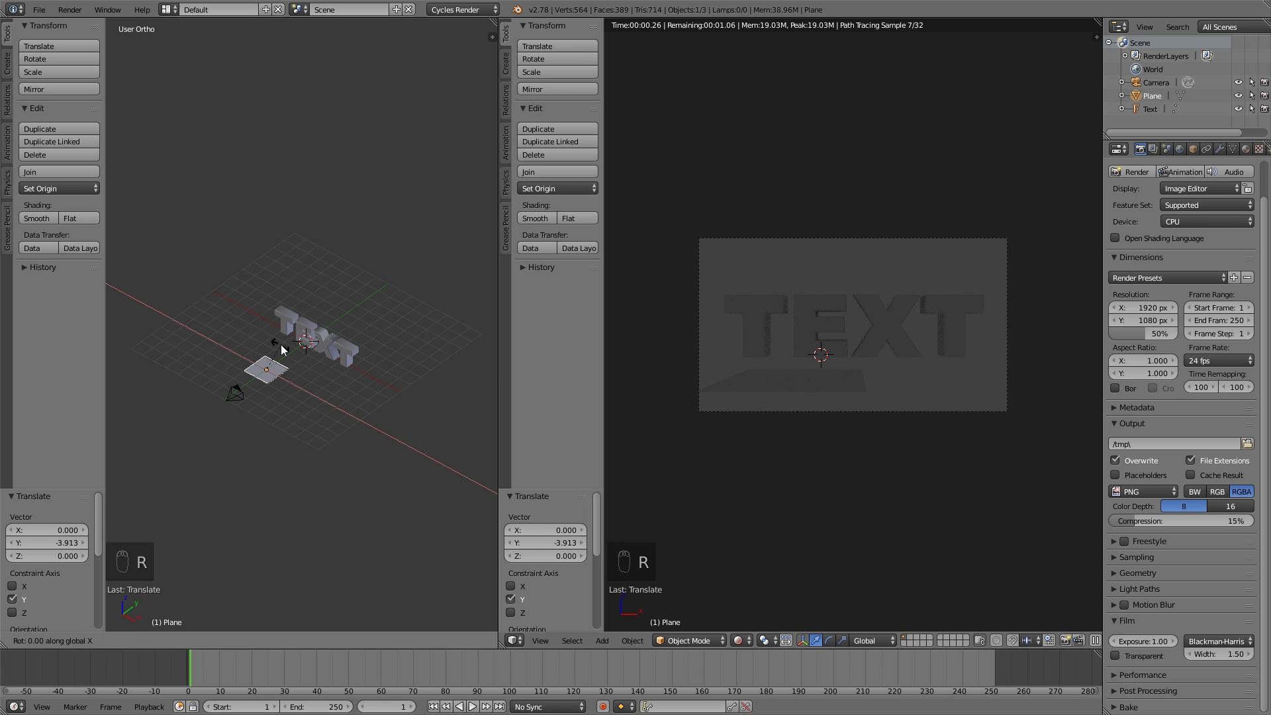
pyautogui.write('90')
pyautogui.press('Return')
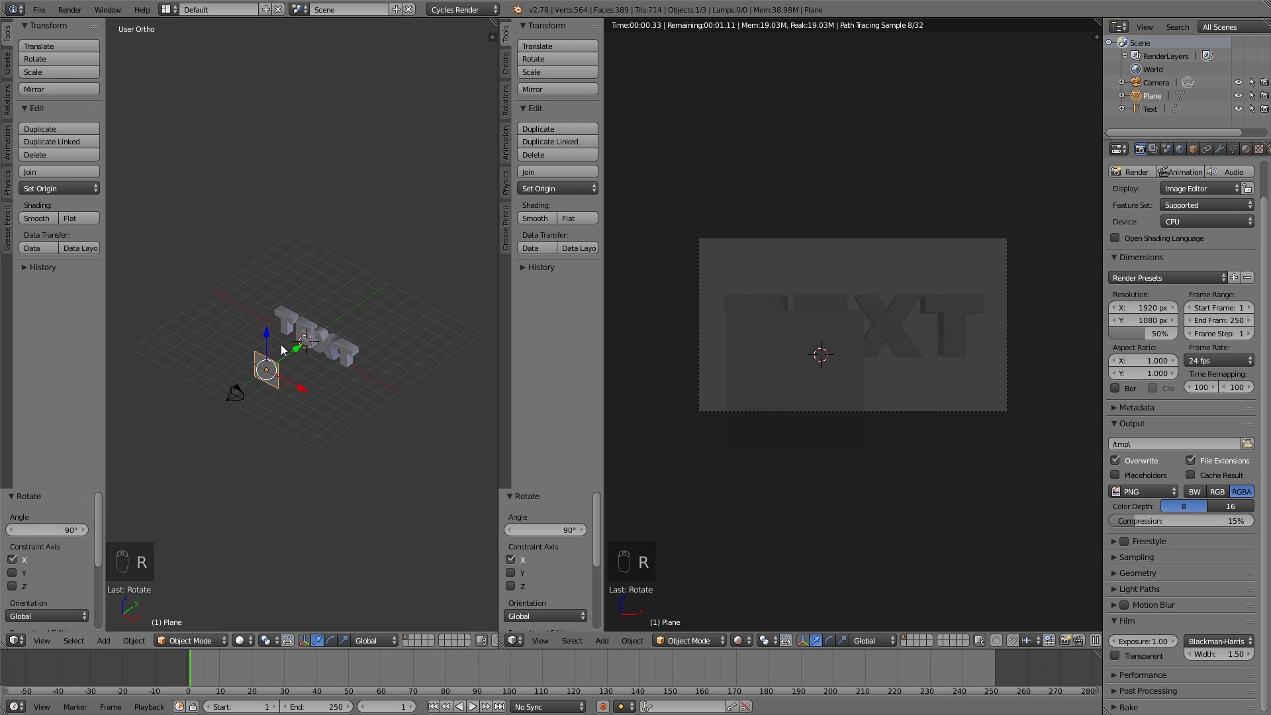
# Step: In top view, move the plane to the front right of the TEXT and angle it toward the word
pyautogui.press('KP_7')
pyautogui.press('g')
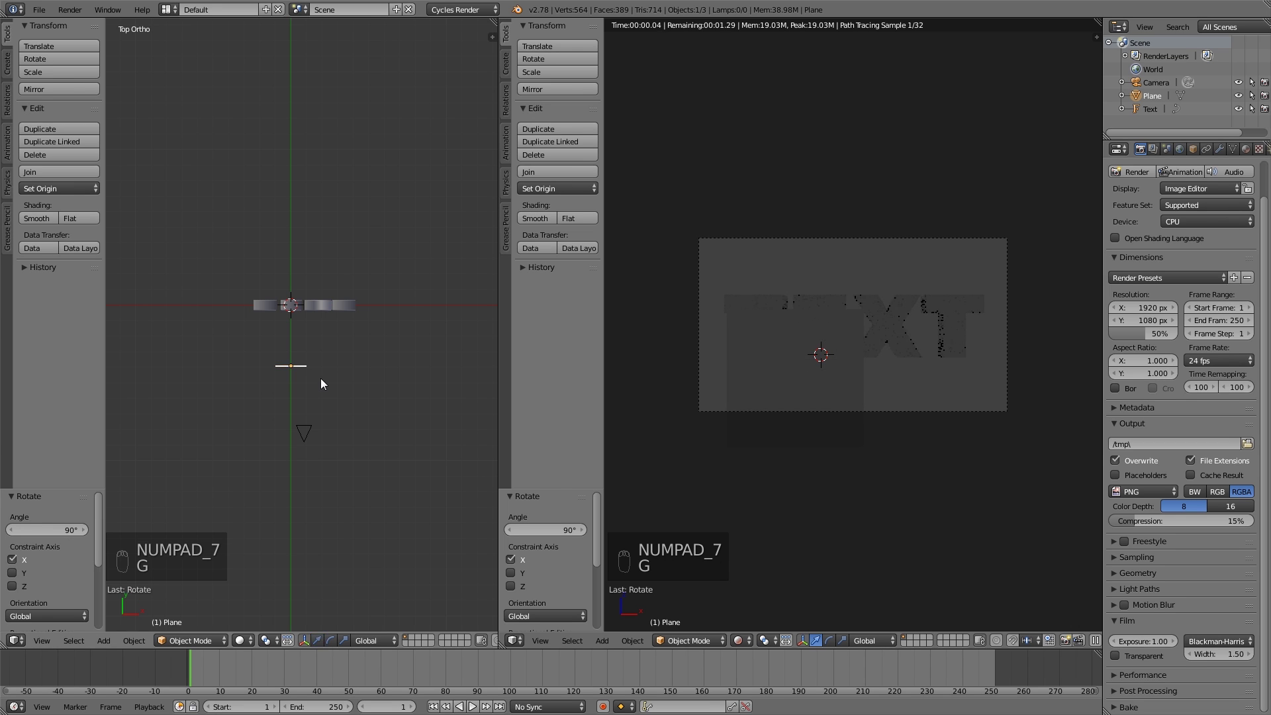
pyautogui.click(396, 437)
pyautogui.press('r')
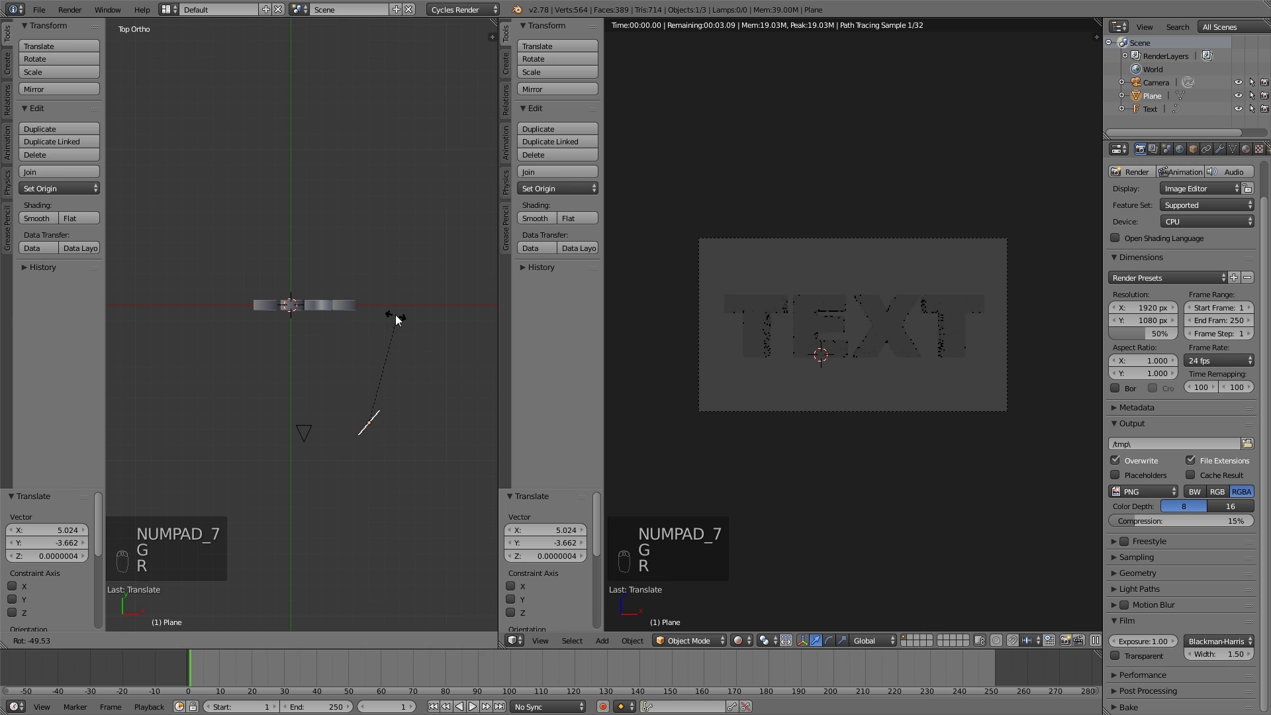
pyautogui.click(392, 319)
# Step: Enlarge the first light panel and place it in its new spot
pyautogui.press('s')
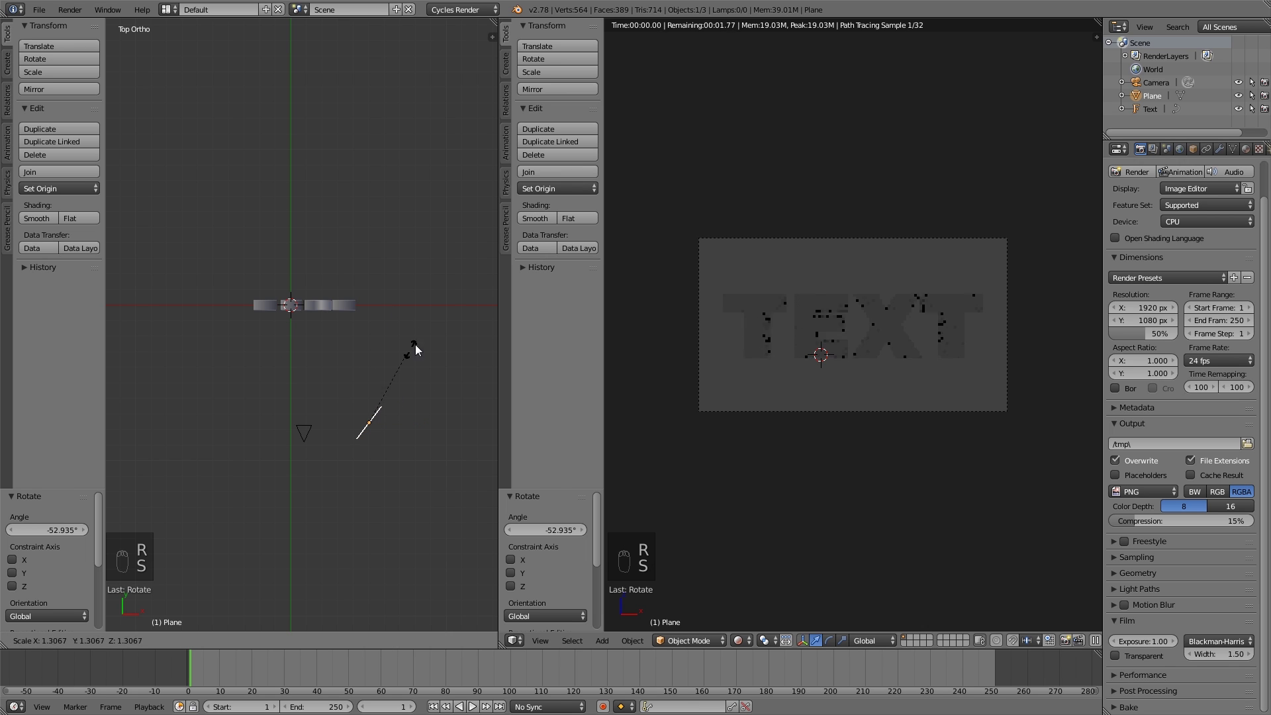
pyautogui.press('g')
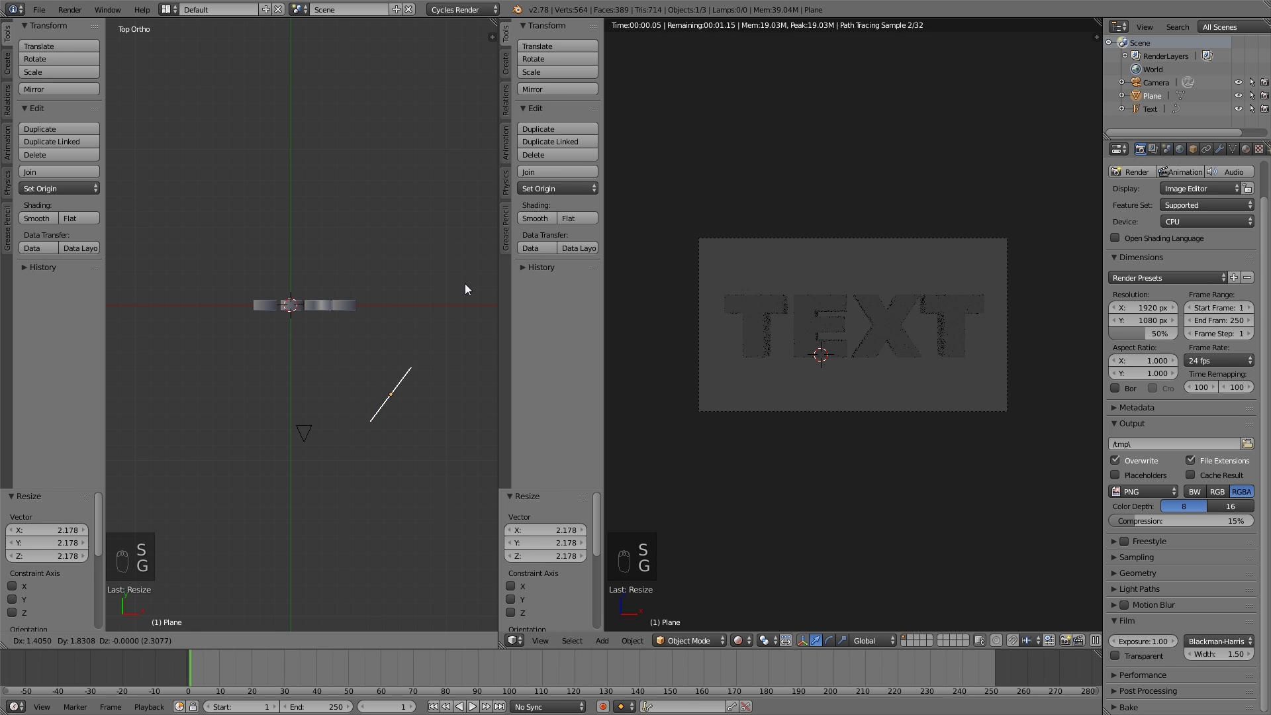
pyautogui.press('r')
pyautogui.press('g')
pyautogui.click(473, 314)
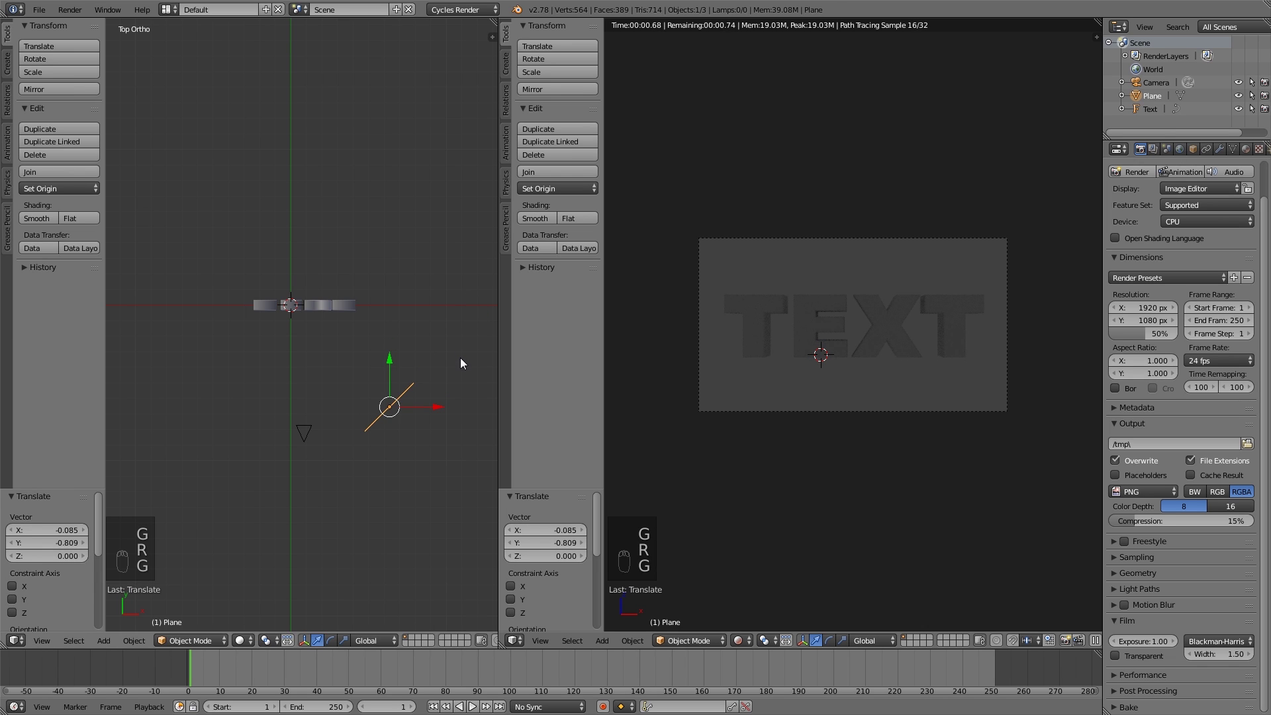
# Step: Duplicate the panel, then rotate and position the copy down and to the left
pyautogui.hotkey('shift', 'd')
pyautogui.click(374, 429)
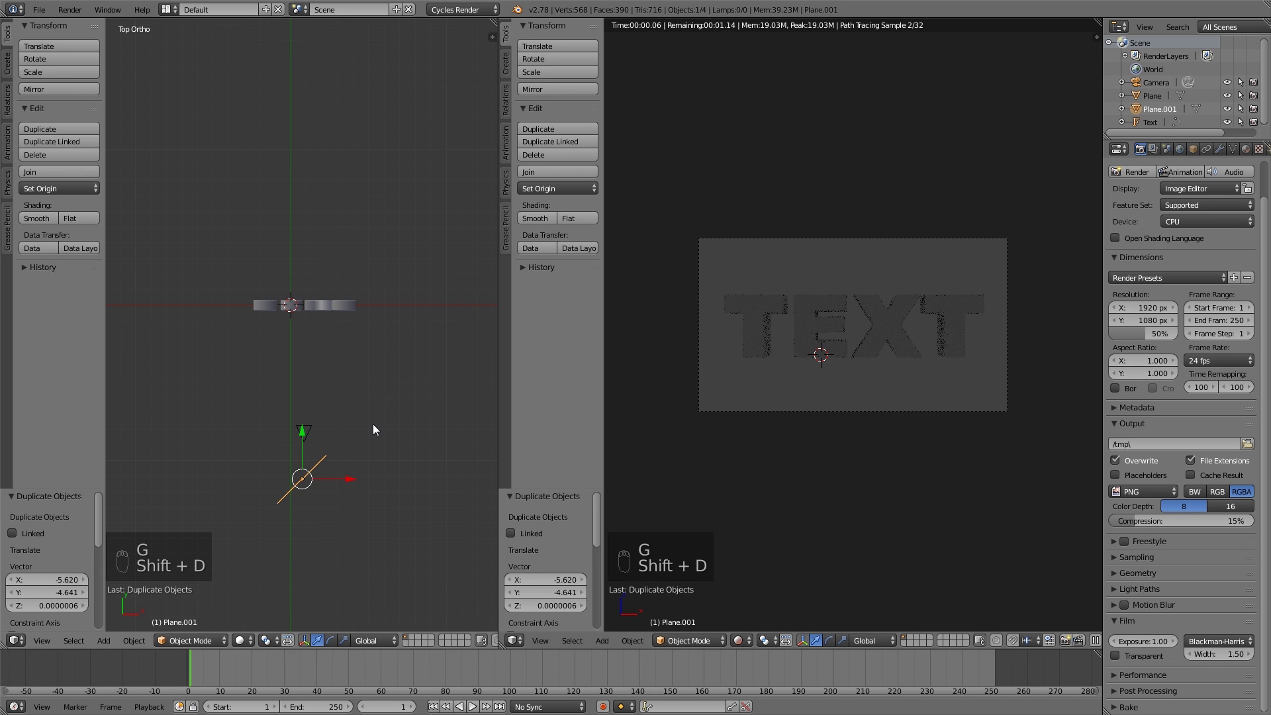
pyautogui.press('r')
pyautogui.click(391, 455)
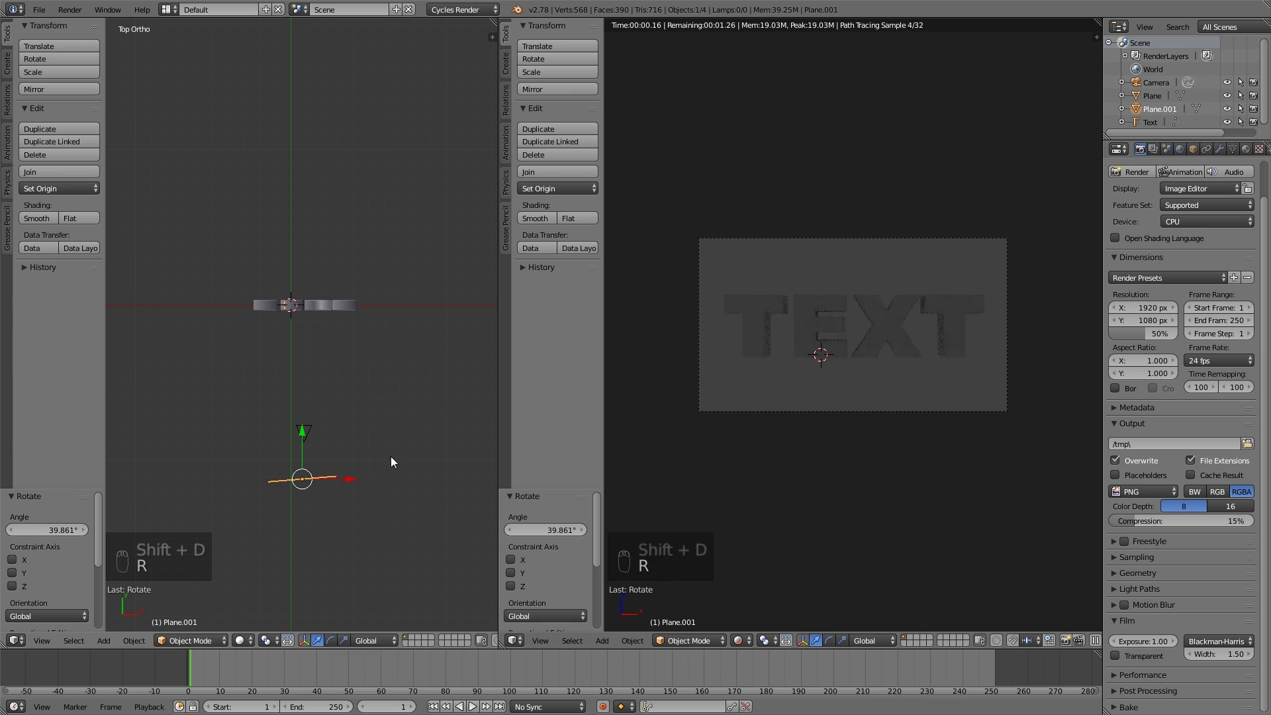
pyautogui.press('r')
pyautogui.press('g')
pyautogui.click(391, 455)
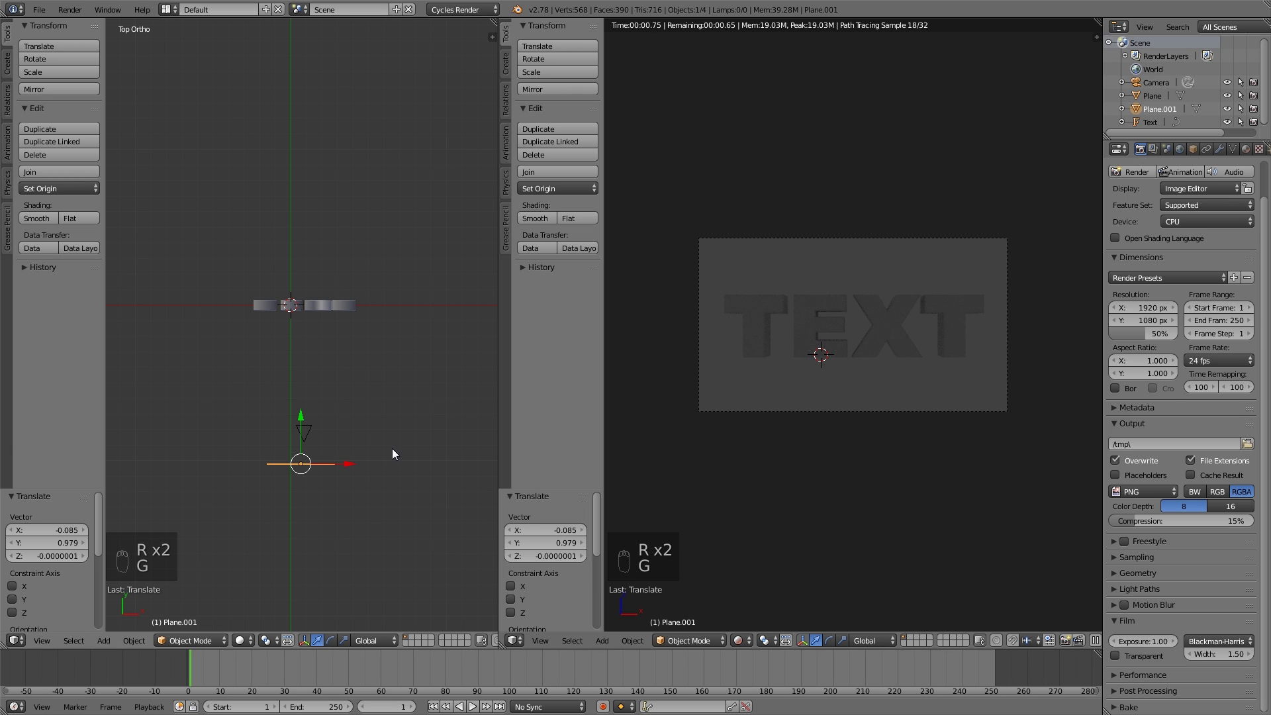
# Step: Duplicate it again and rotate and place the third panel on the left of the TEXT
pyautogui.hotkey('shift', 'd')
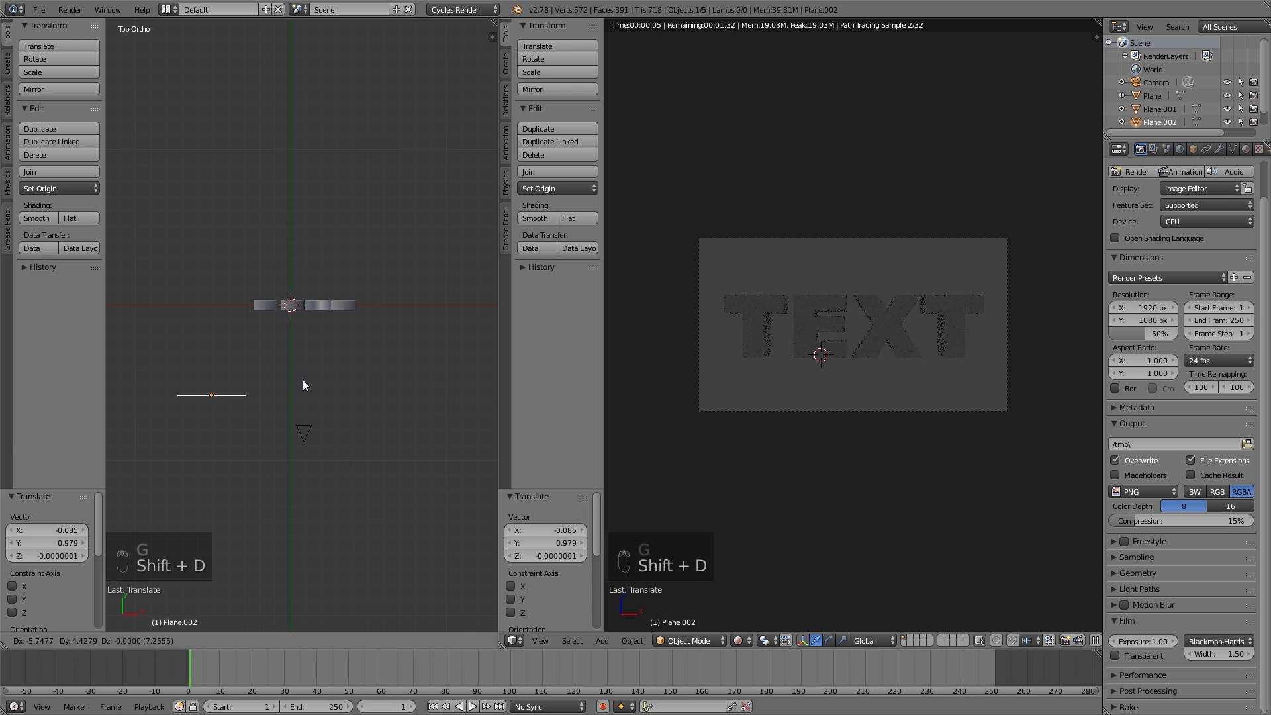
pyautogui.click(303, 381)
pyautogui.press('r')
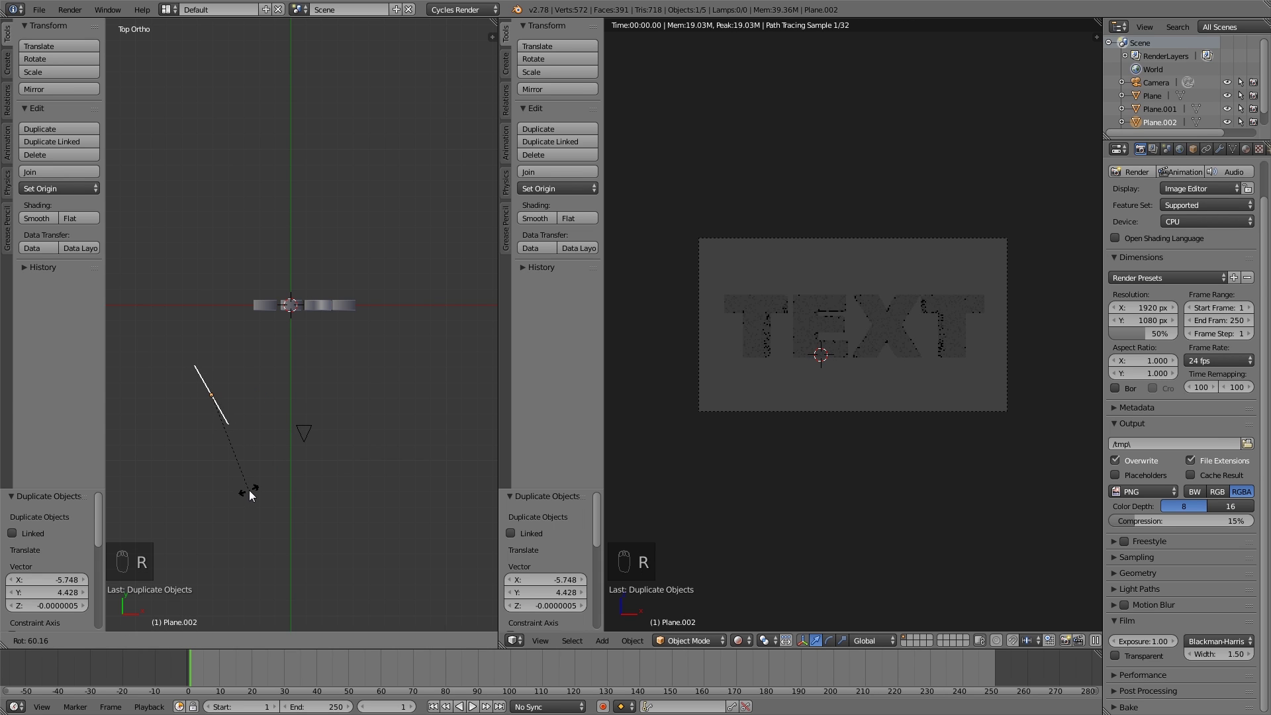
pyautogui.click(249, 490)
pyautogui.press('g')
pyautogui.click(244, 481)
pyautogui.moveTo(244, 481); pyautogui.dragTo(363, 437, button='middle')
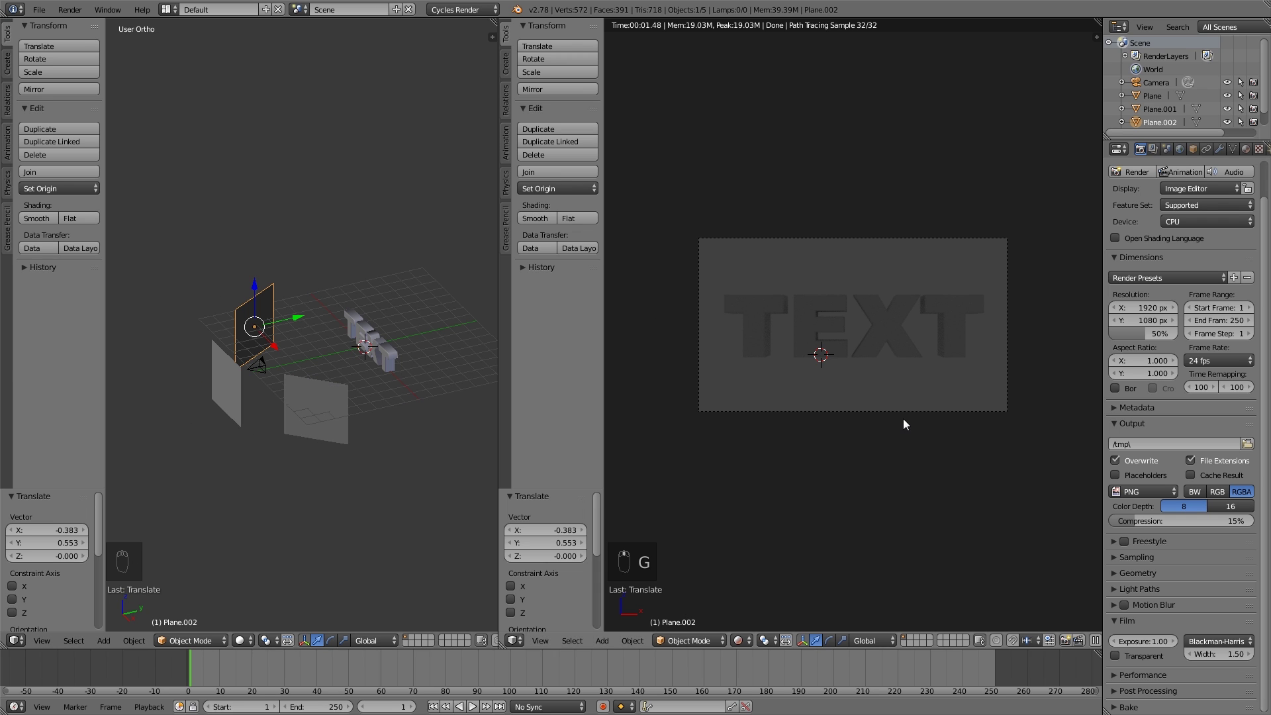
# Step: Orbit the view and select the black plane, Plane.002
pyautogui.rightClick(244, 437)
pyautogui.moveTo(244, 437); pyautogui.dragTo(254, 316, button='middle')
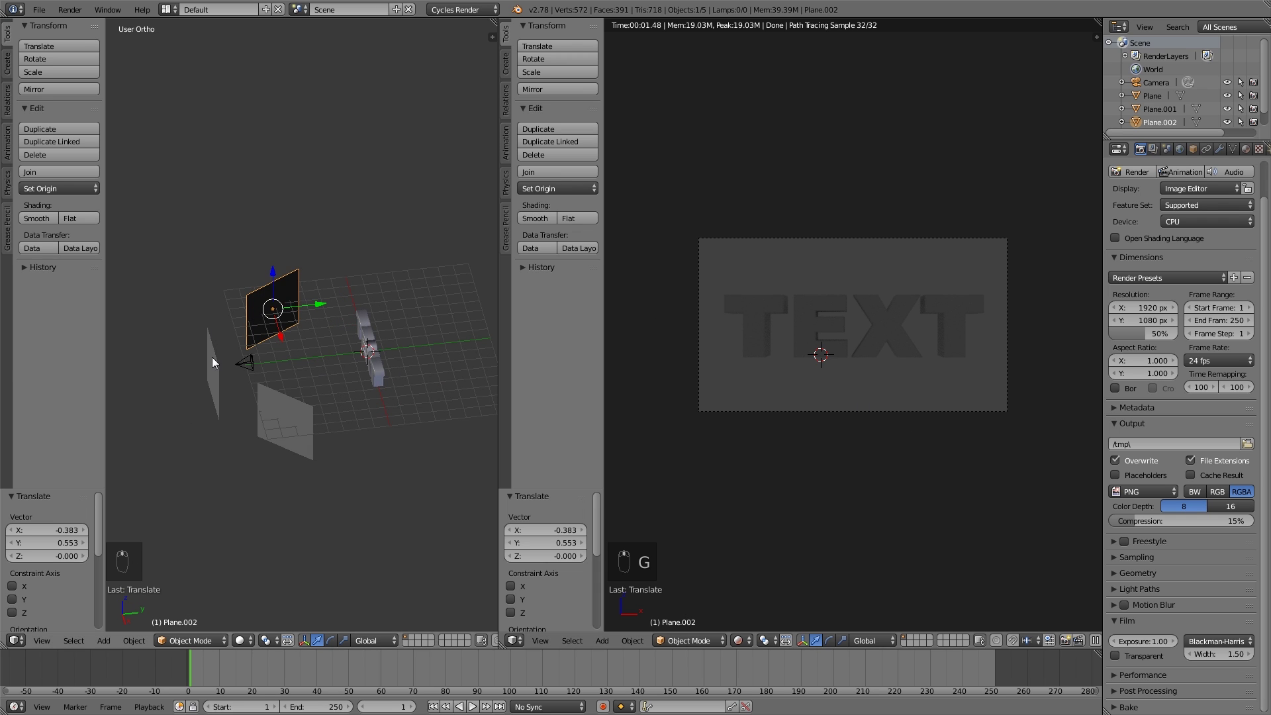
pyautogui.moveTo(214, 364); pyautogui.dragTo(297, 281, button='middle')
pyautogui.rightClick(297, 281)
pyautogui.rightClick(303, 422)
pyautogui.rightClick(212, 371)
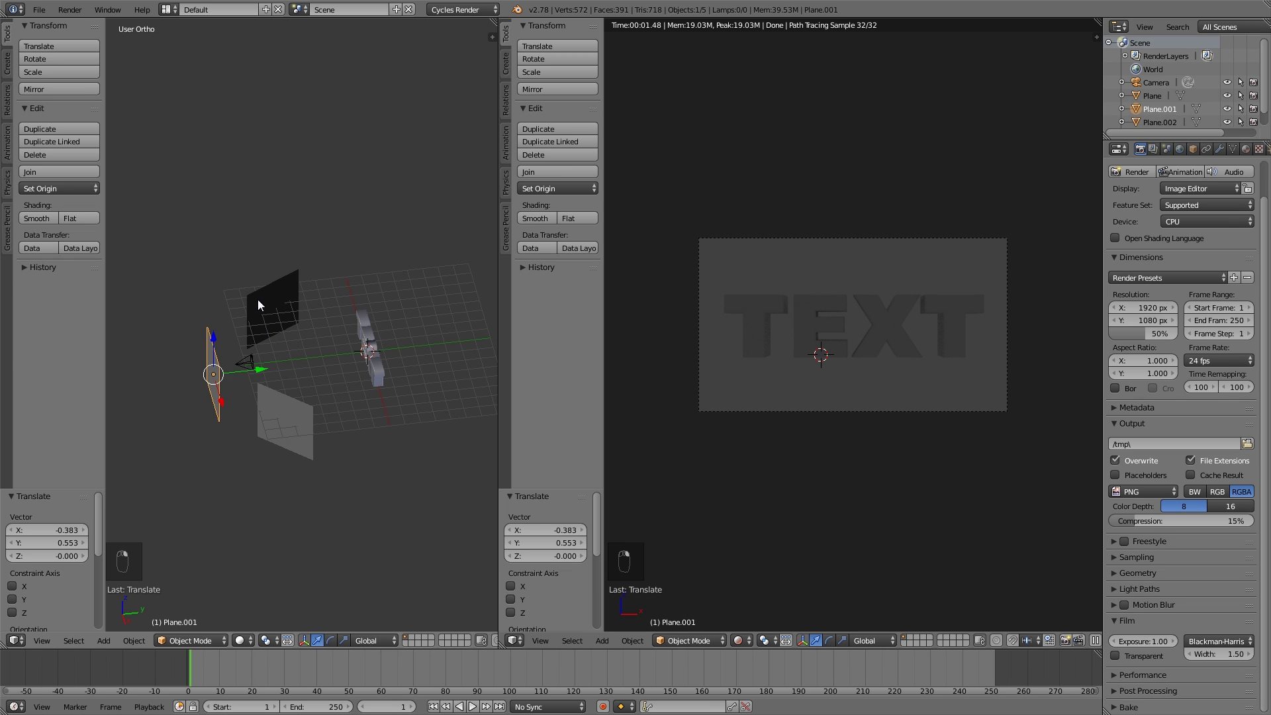
pyautogui.rightClick(262, 301)
pyautogui.rightClick(294, 435)
pyautogui.rightClick(274, 277)
pyautogui.rightClick(213, 351)
pyautogui.rightClick(278, 301)
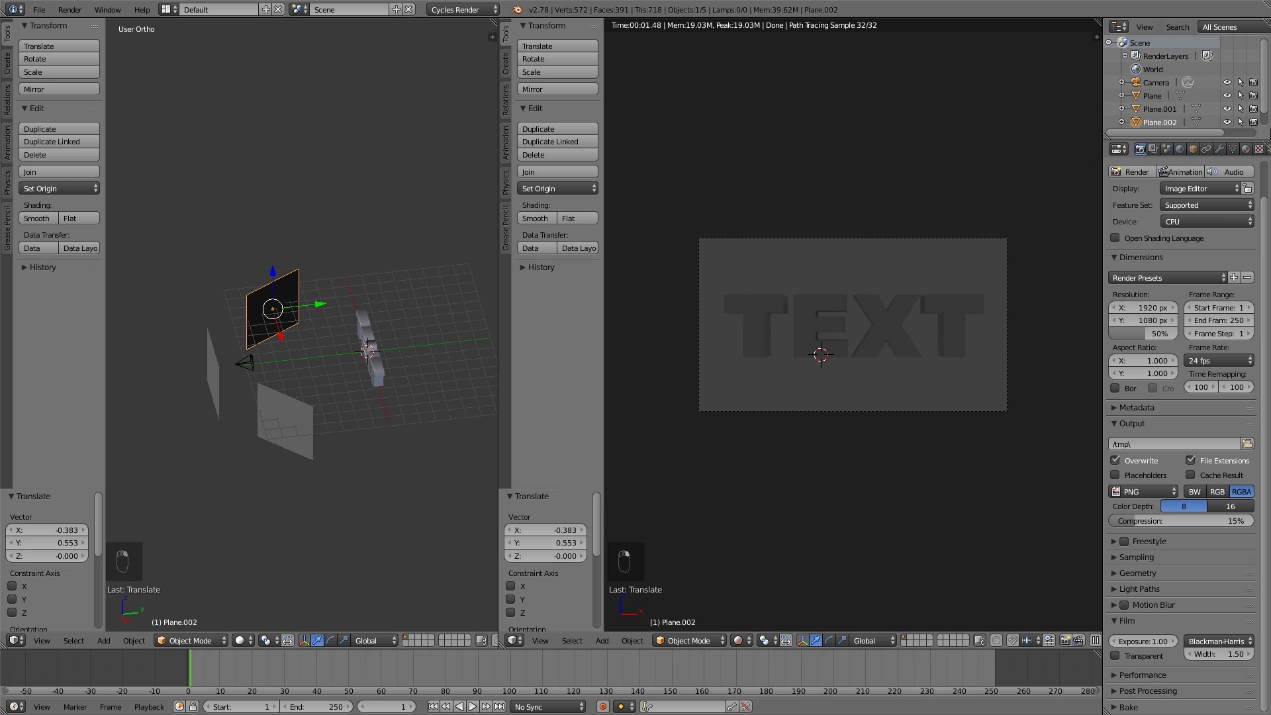
# Step: Give Plane.002 a new Emission material, Material.001, then select Plane.001
pyautogui.click(1247, 151)
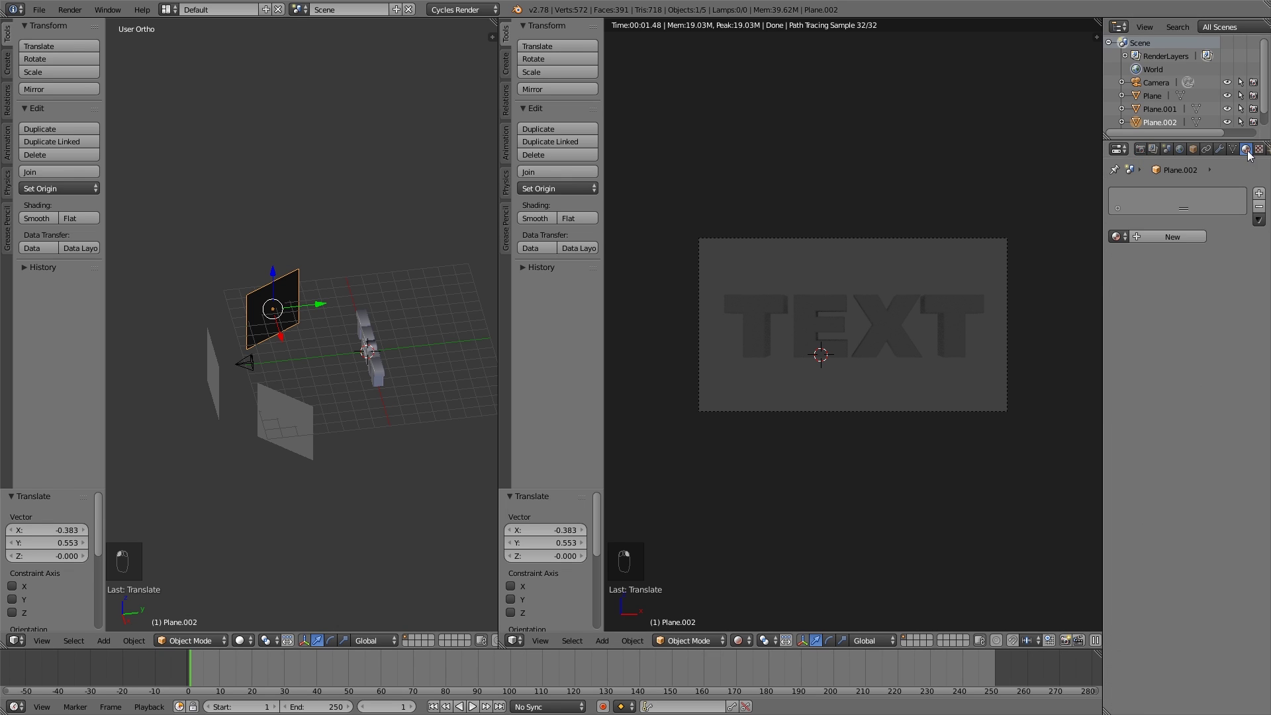
pyautogui.click(1158, 236)
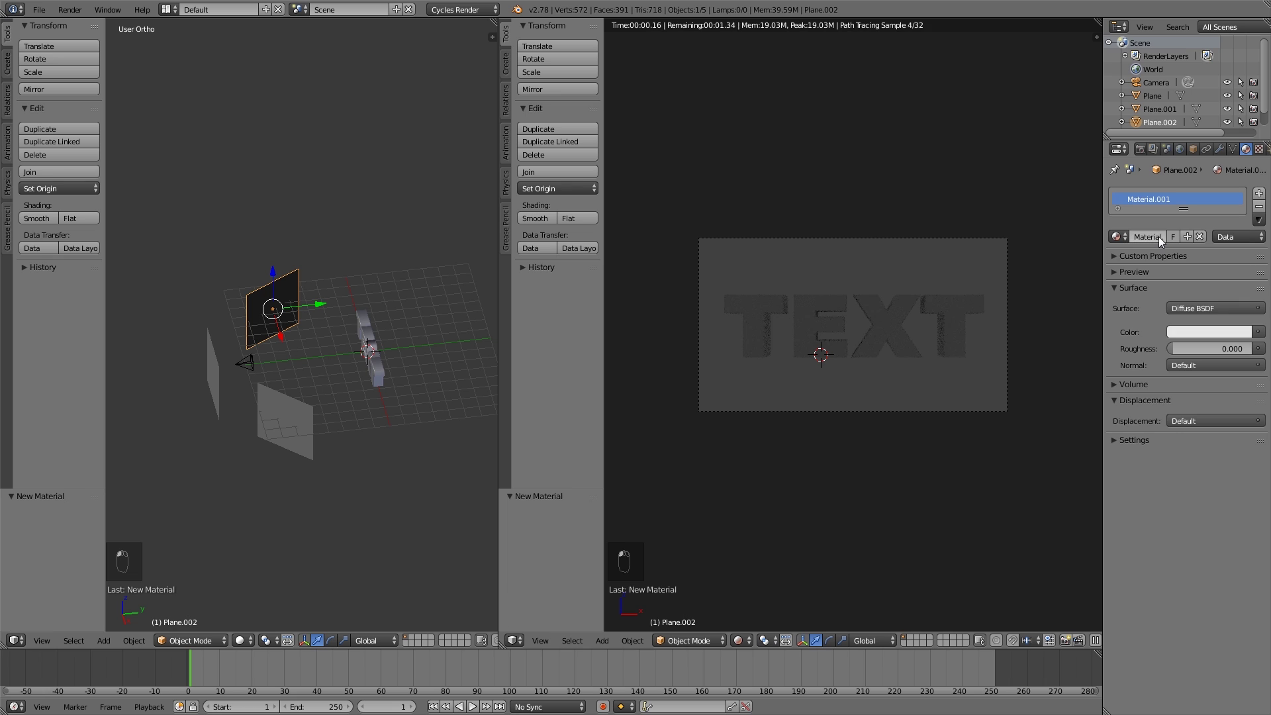
pyautogui.click(1201, 307)
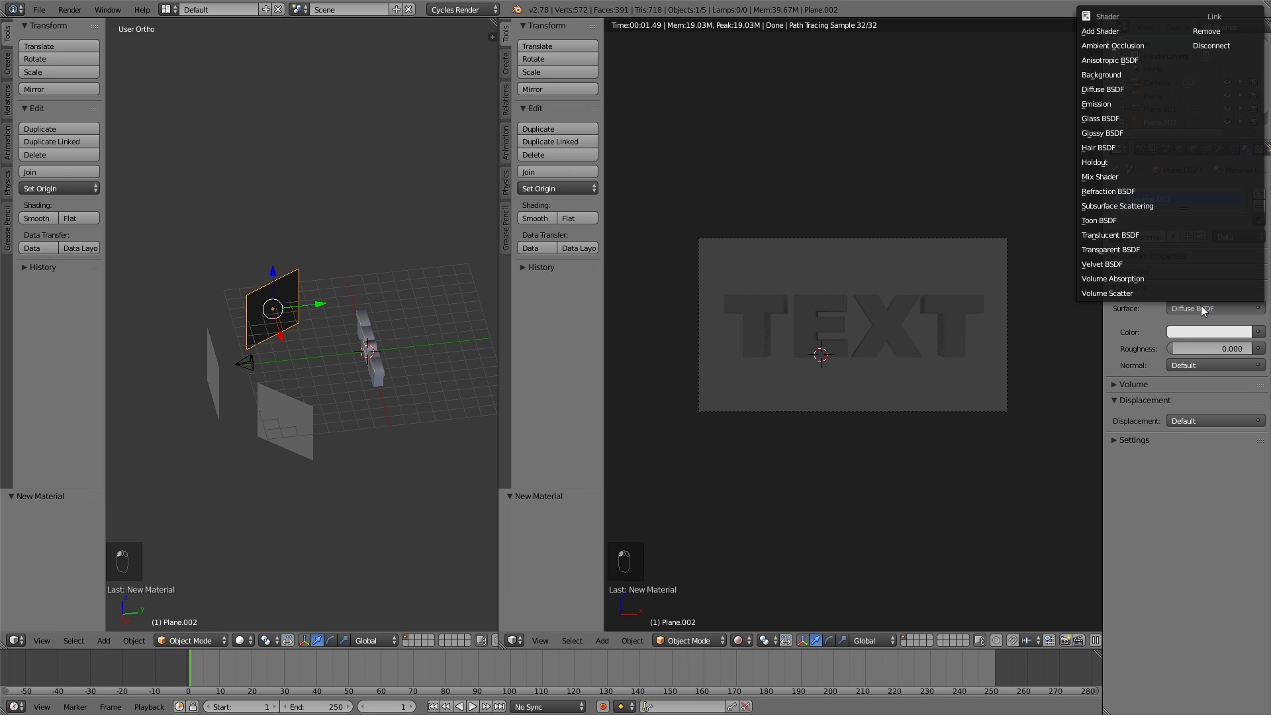
pyautogui.click(1111, 94)
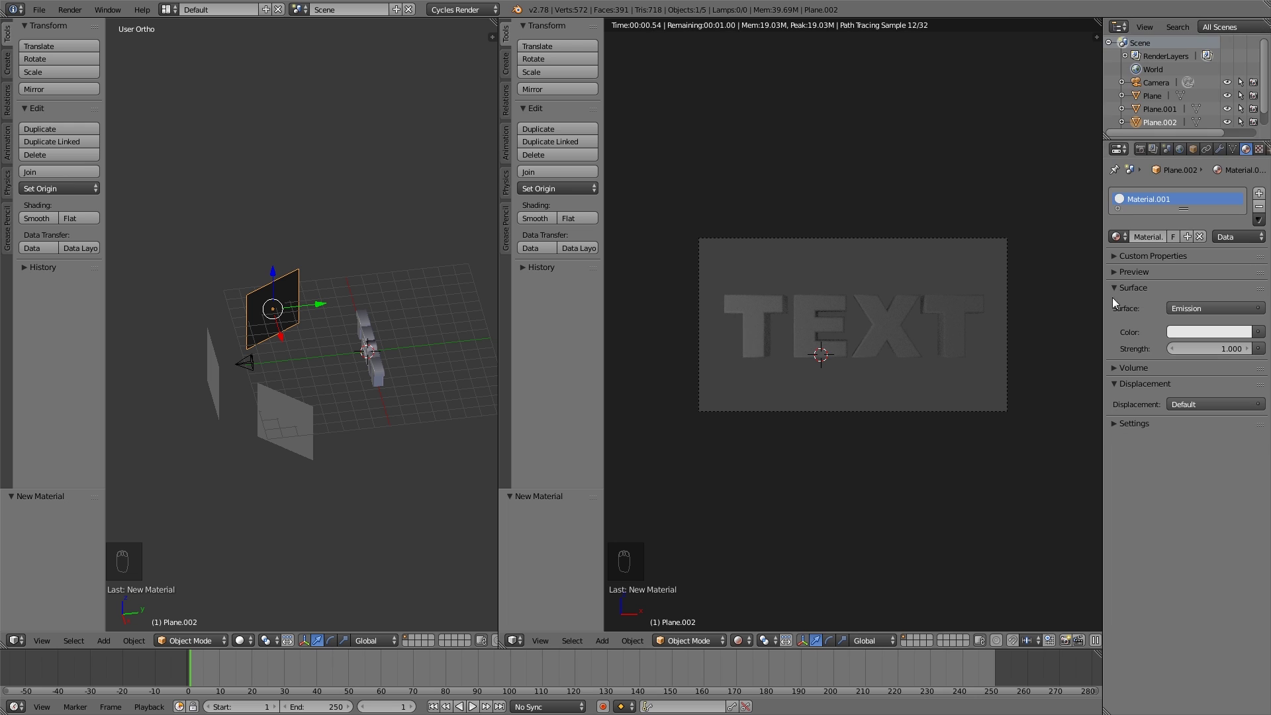
pyautogui.moveTo(407, 324); pyautogui.dragTo(450, 301, button='middle')
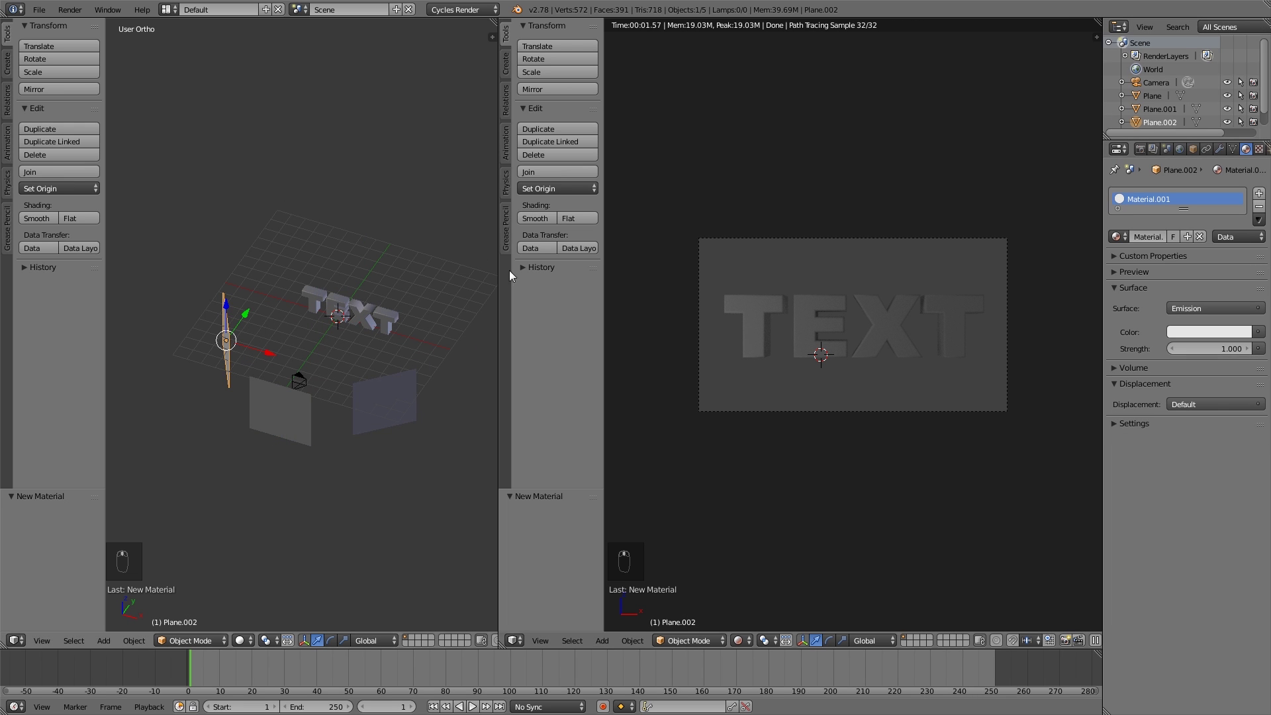
pyautogui.moveTo(464, 434); pyautogui.dragTo(264, 420, button='middle')
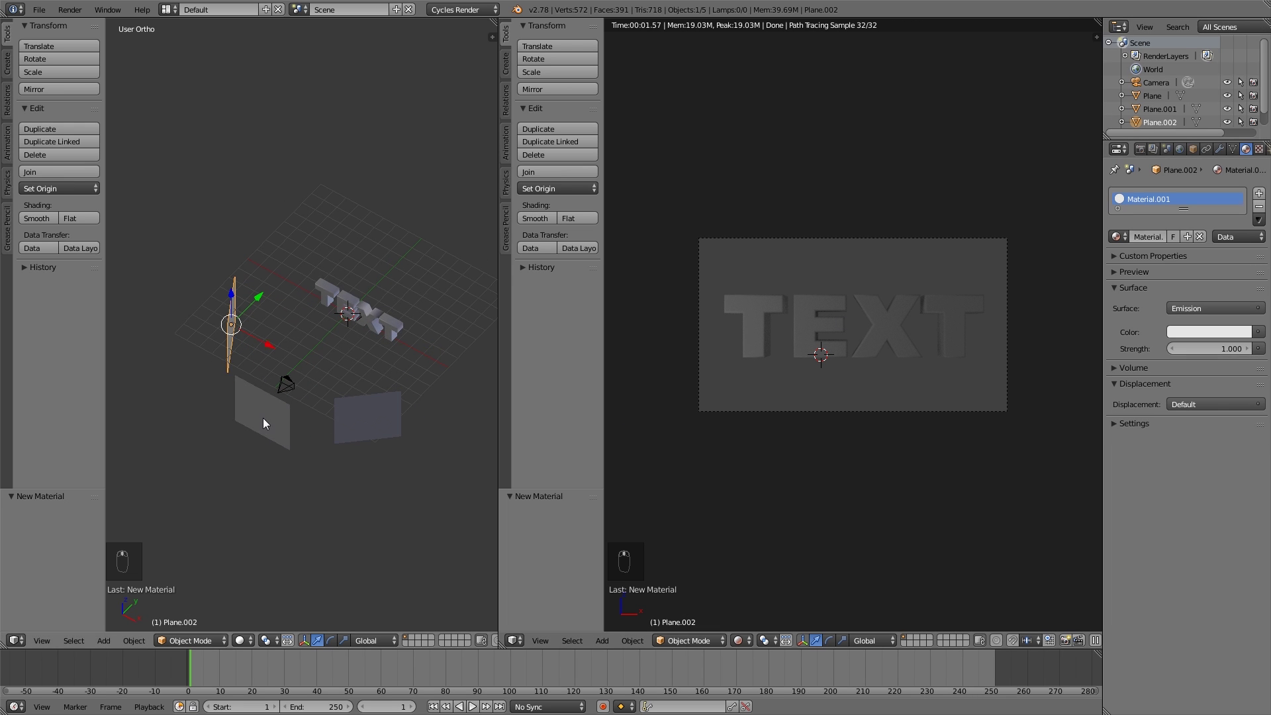
pyautogui.rightClick(264, 420)
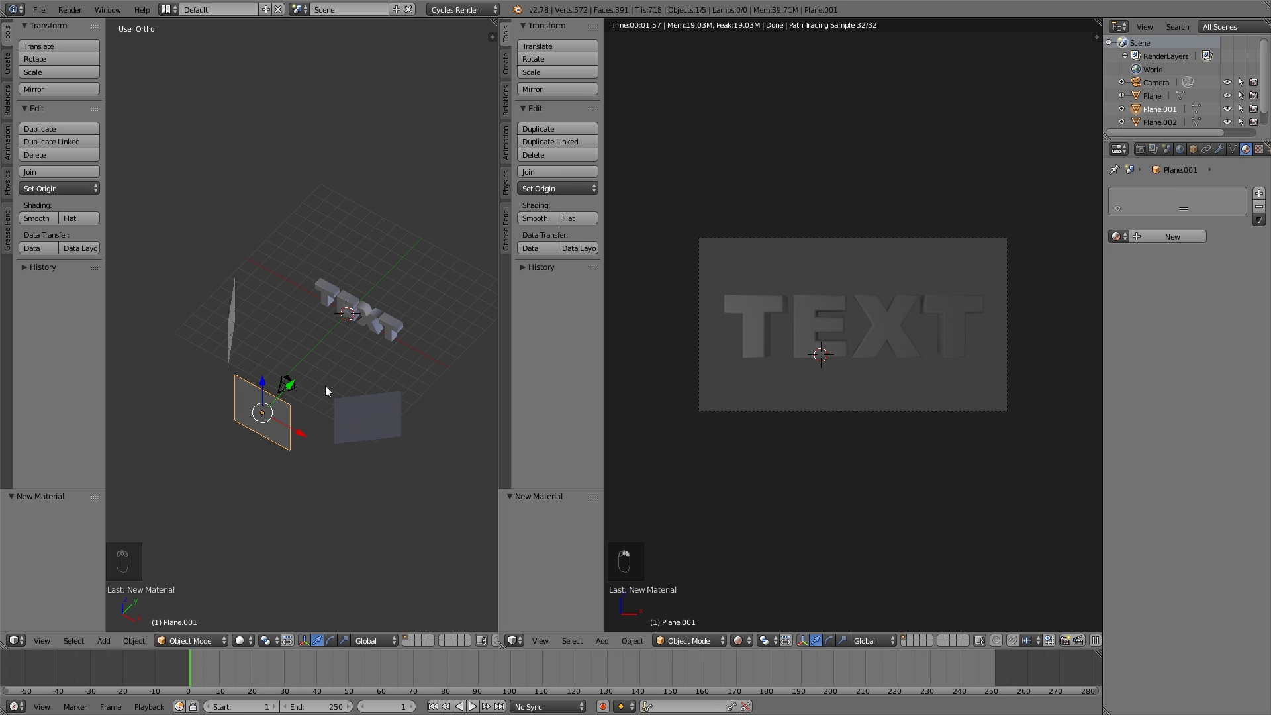
# Step: Assign Material.001 to Plane.001 and set the shared emission strength to 10
pyautogui.click(1119, 236)
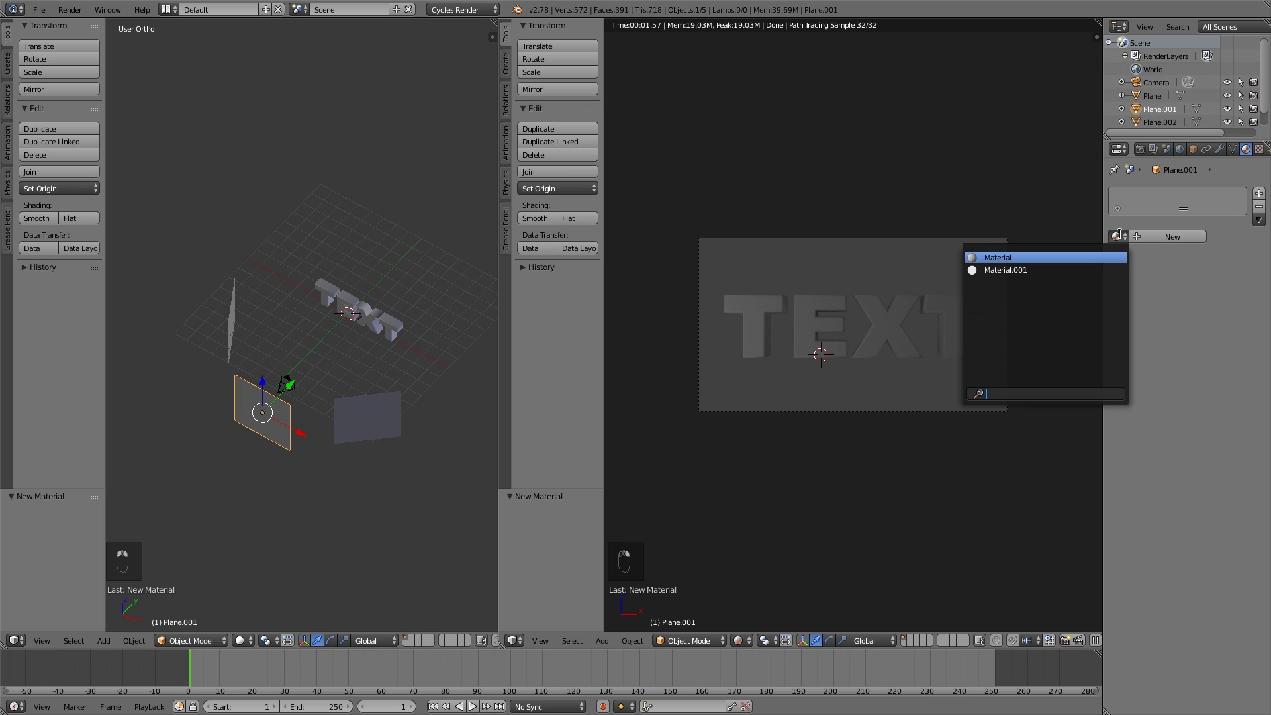
pyautogui.click(1042, 269)
pyautogui.rightClick(367, 416)
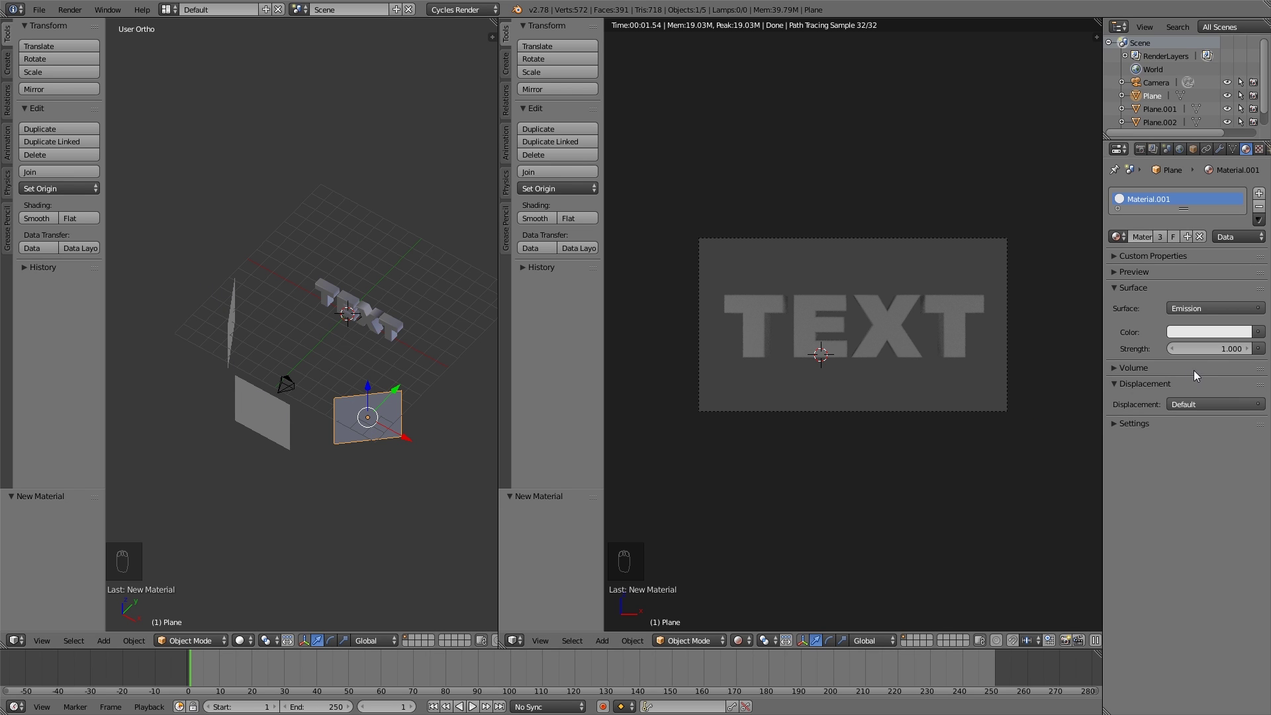
pyautogui.click(1217, 348)
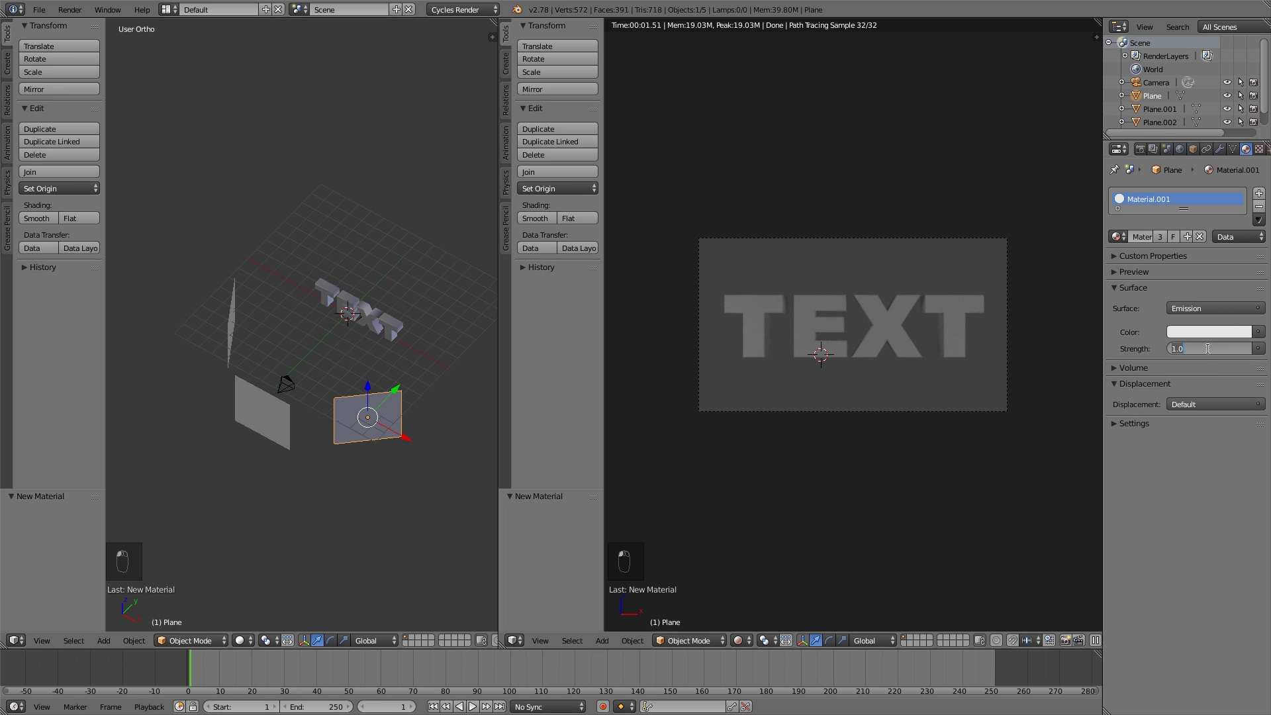
pyautogui.write('10')
pyautogui.press('Return')
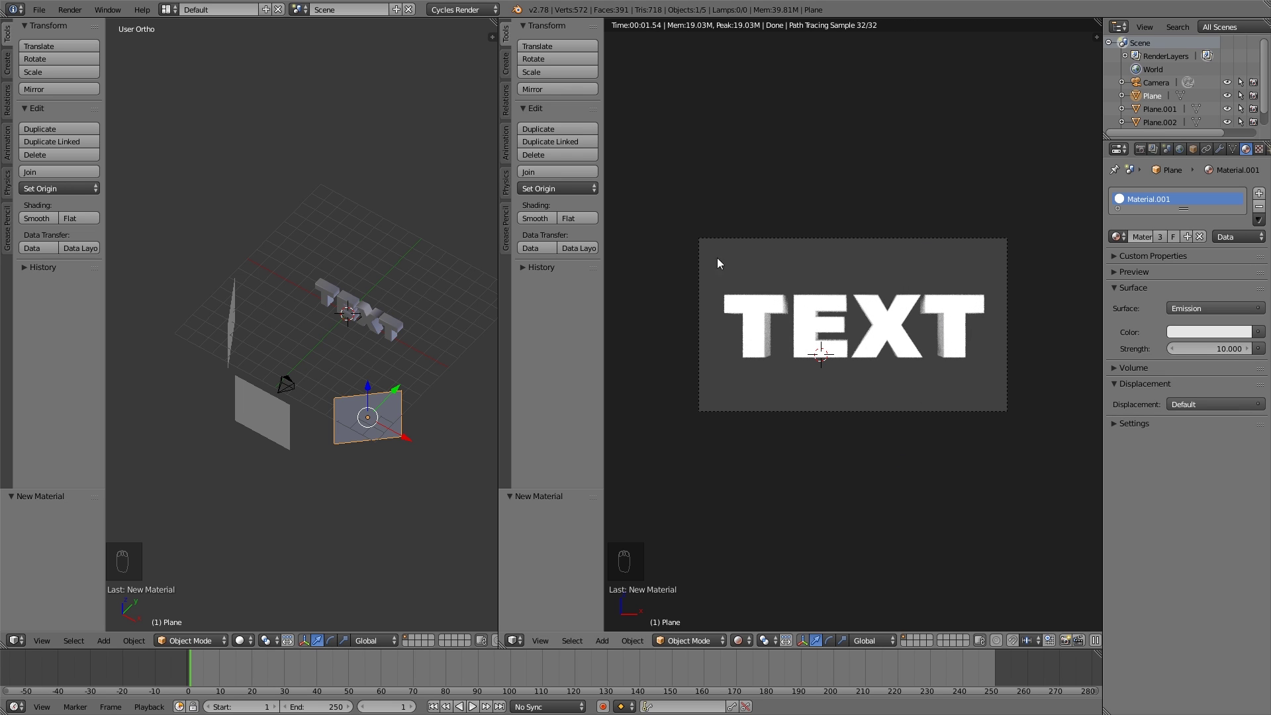
pyautogui.scroll(2, 924, 347)
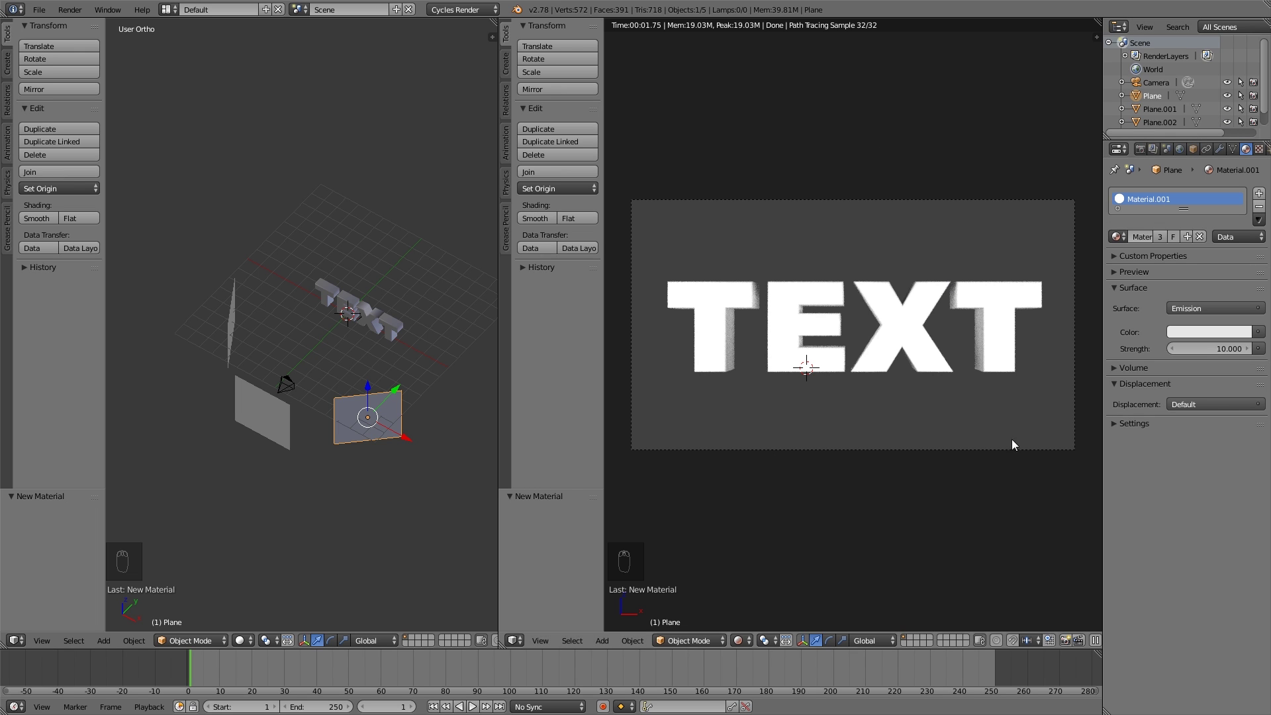
# Step: Set the World background colour to pure black by dropping its value to zero
pyautogui.click(1180, 149)
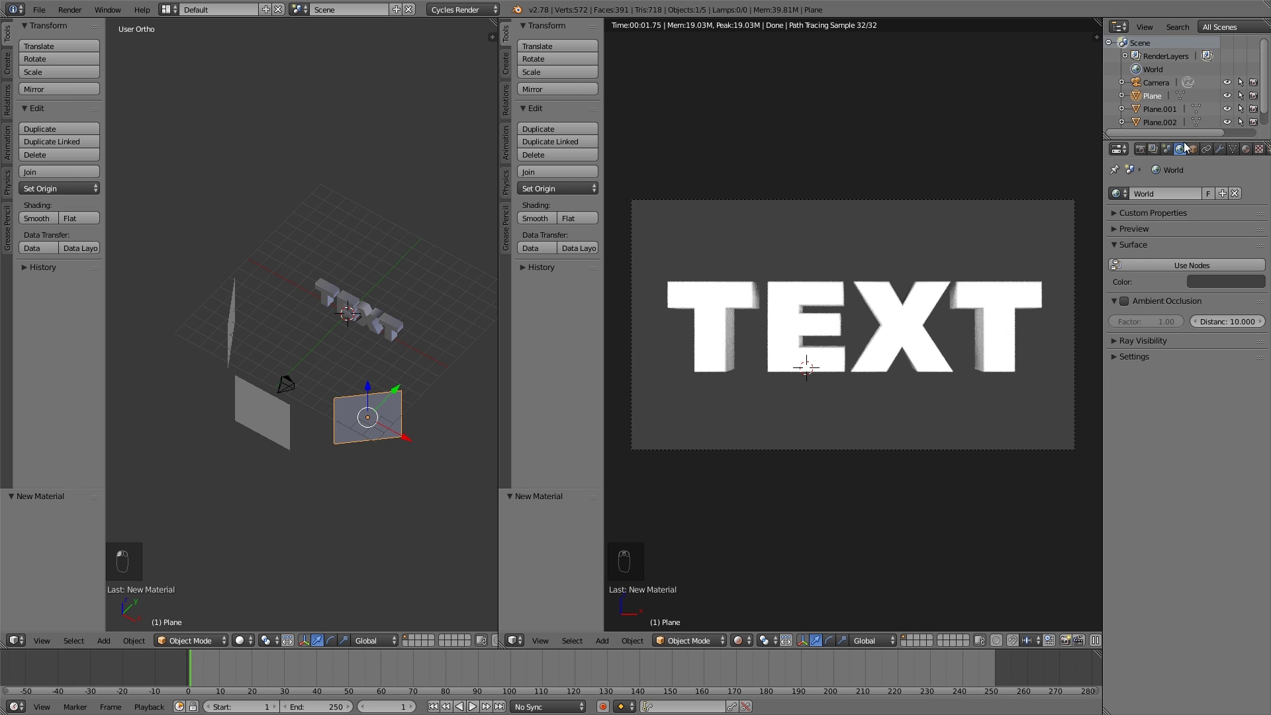
pyautogui.click(1228, 283)
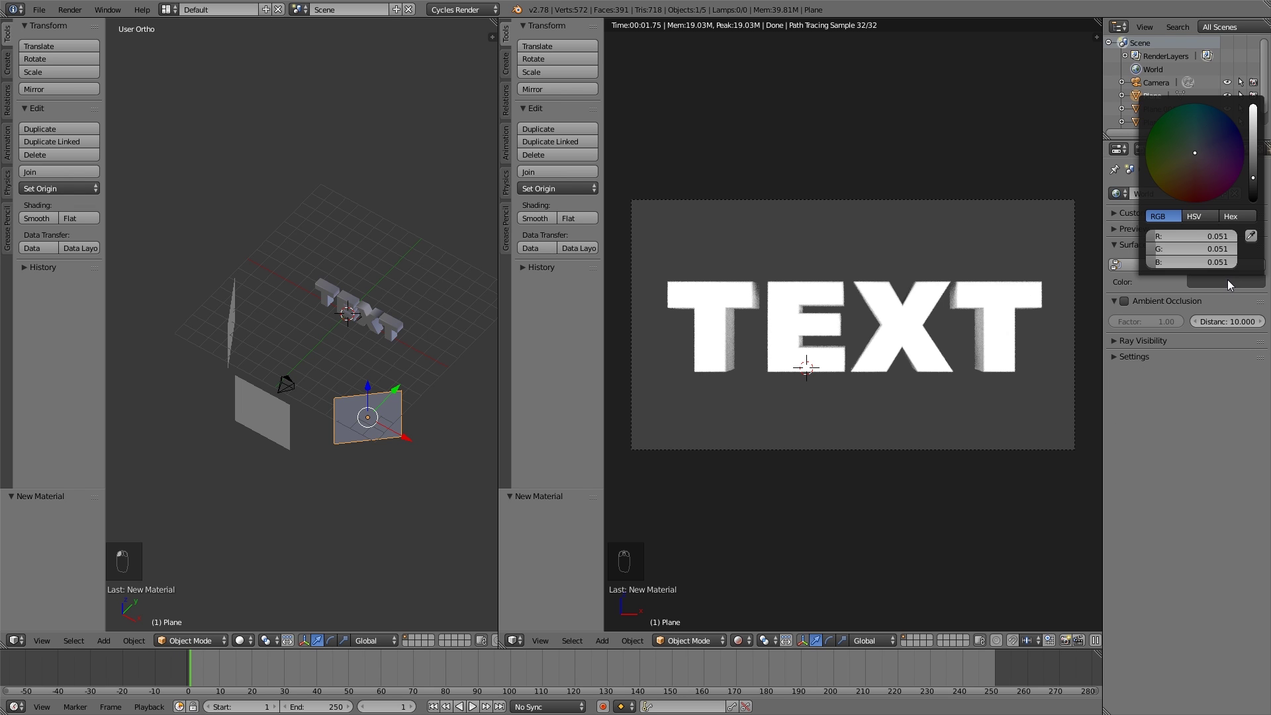
pyautogui.moveTo(1255, 189); pyautogui.dragTo(1253, 201)
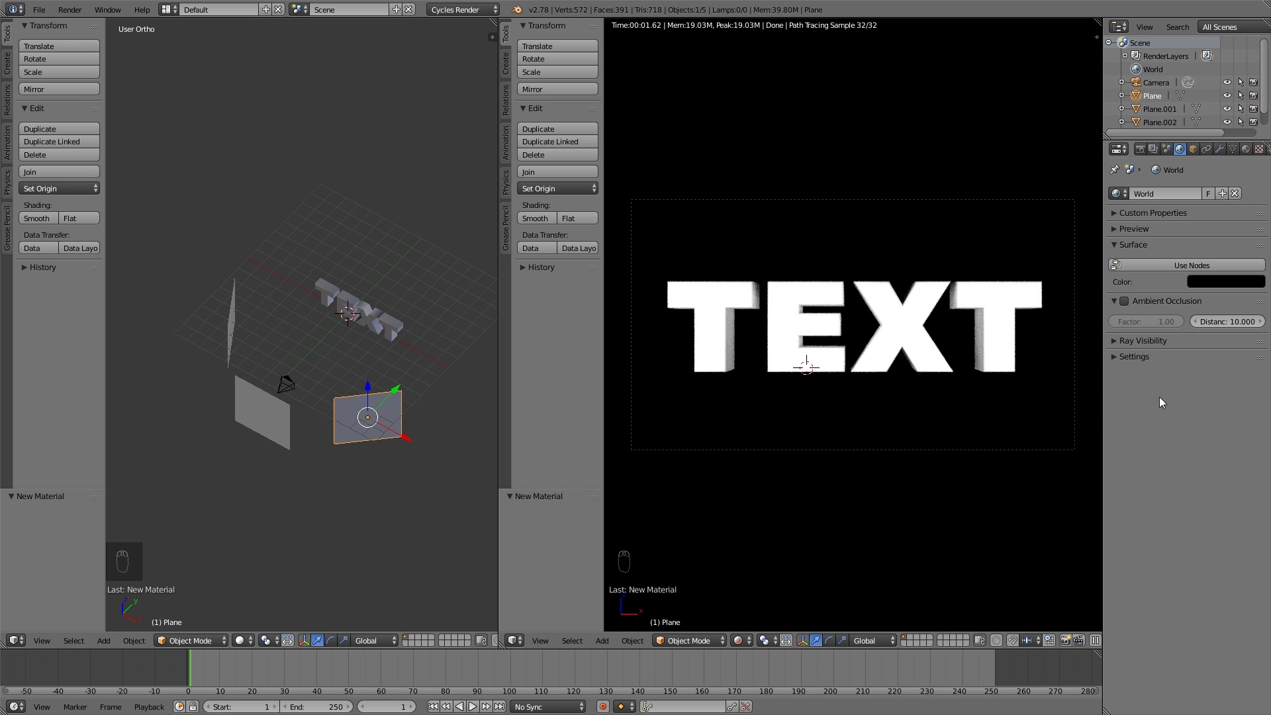
pyautogui.moveTo(341, 311); pyautogui.dragTo(340, 380, button='middle')
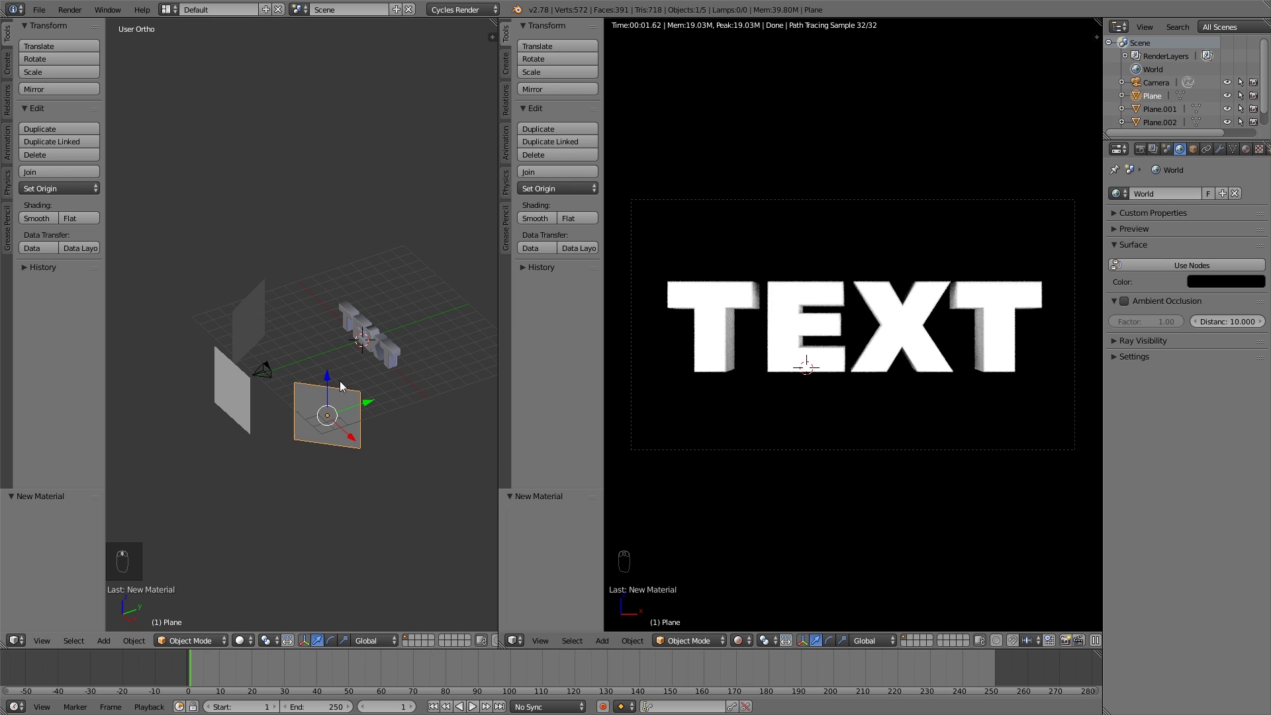
# Step: Set the TEXT object's origin to its centre of mass
pyautogui.rightClick(389, 334)
pyautogui.moveTo(380, 335); pyautogui.dragTo(344, 355, button='middle')
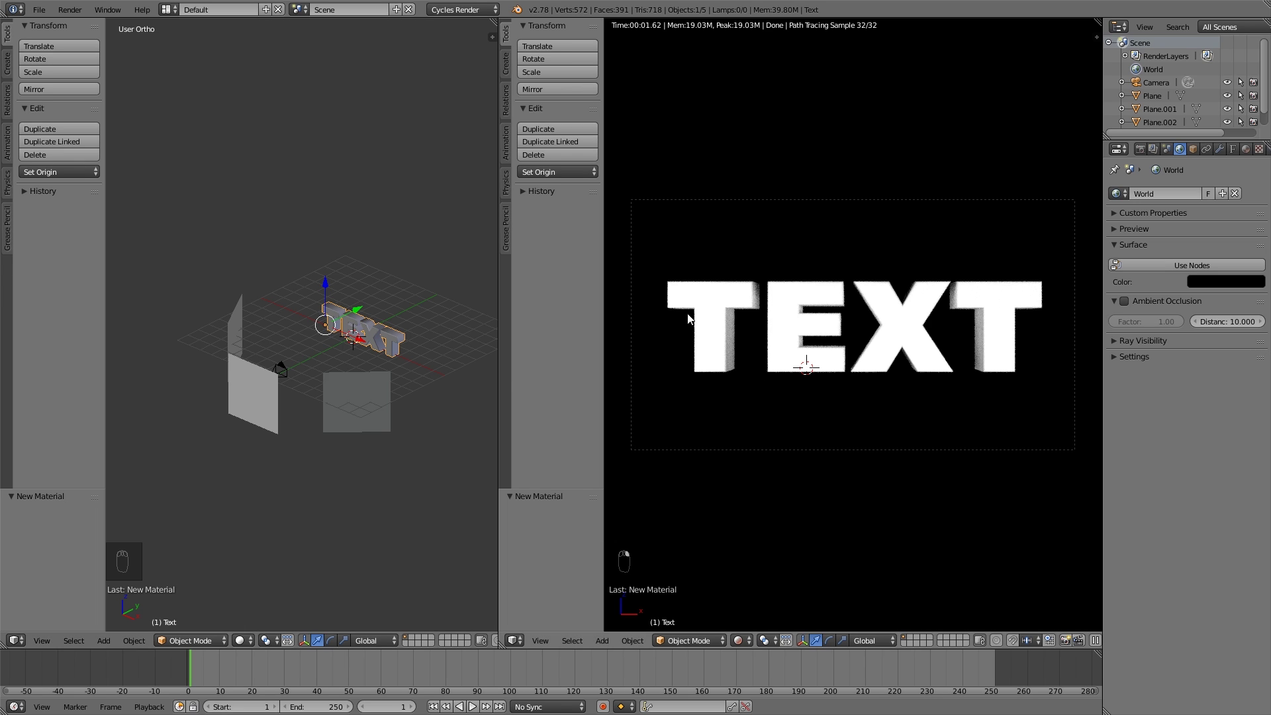
pyautogui.click(50, 173)
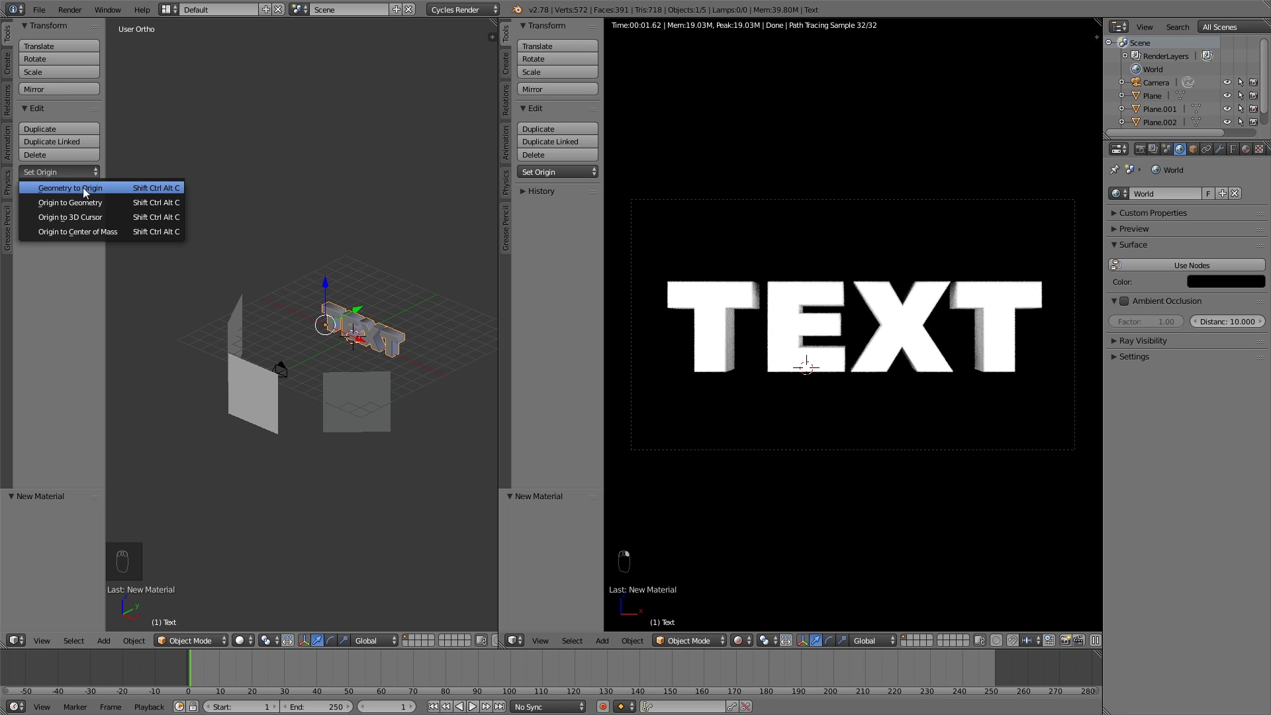
pyautogui.click(97, 231)
# Step: Freely rotate the TEXT so it tilts diagonally
pyautogui.moveTo(323, 363); pyautogui.dragTo(375, 431, button='middle')
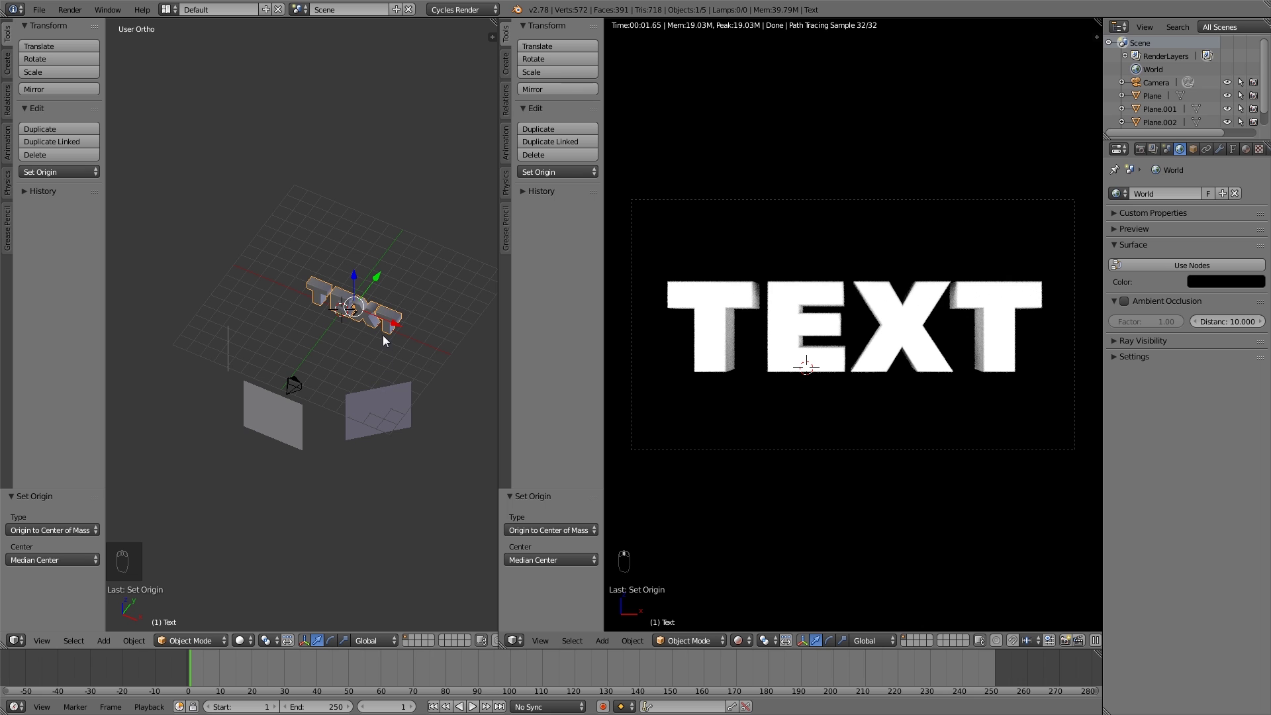
pyautogui.press('r')
pyautogui.press('r')
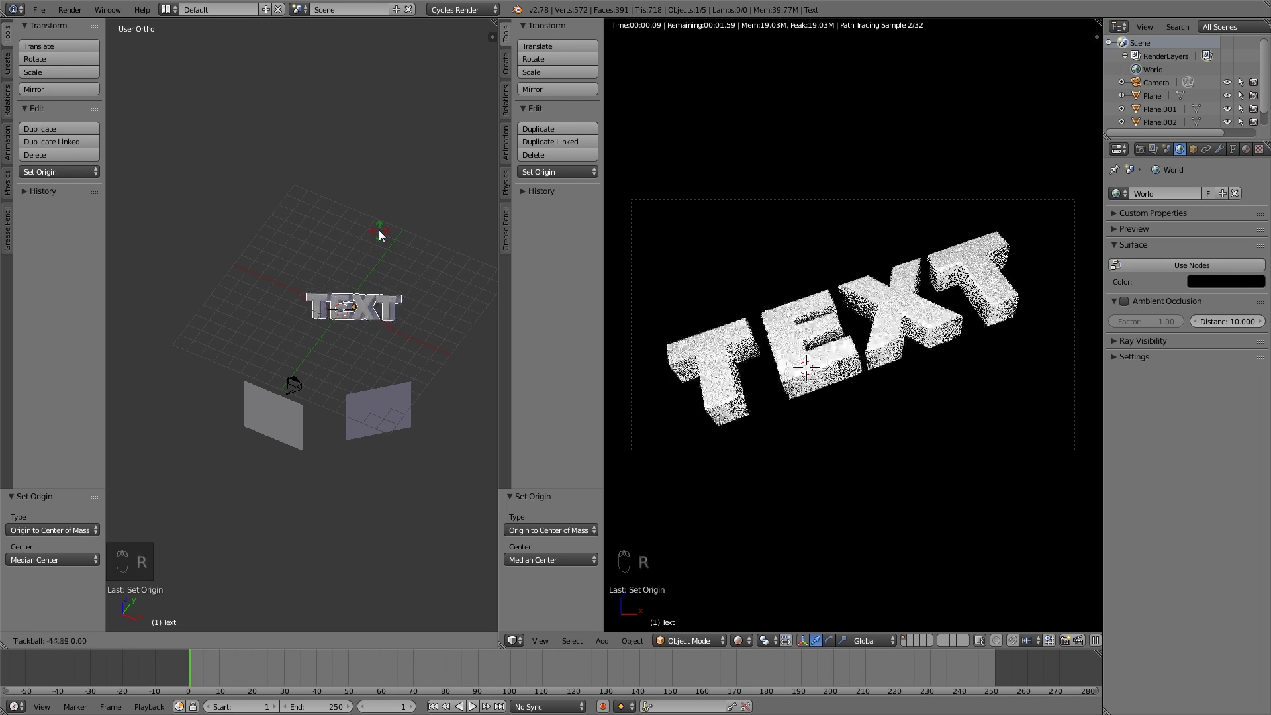
pyautogui.moveTo(371, 227)
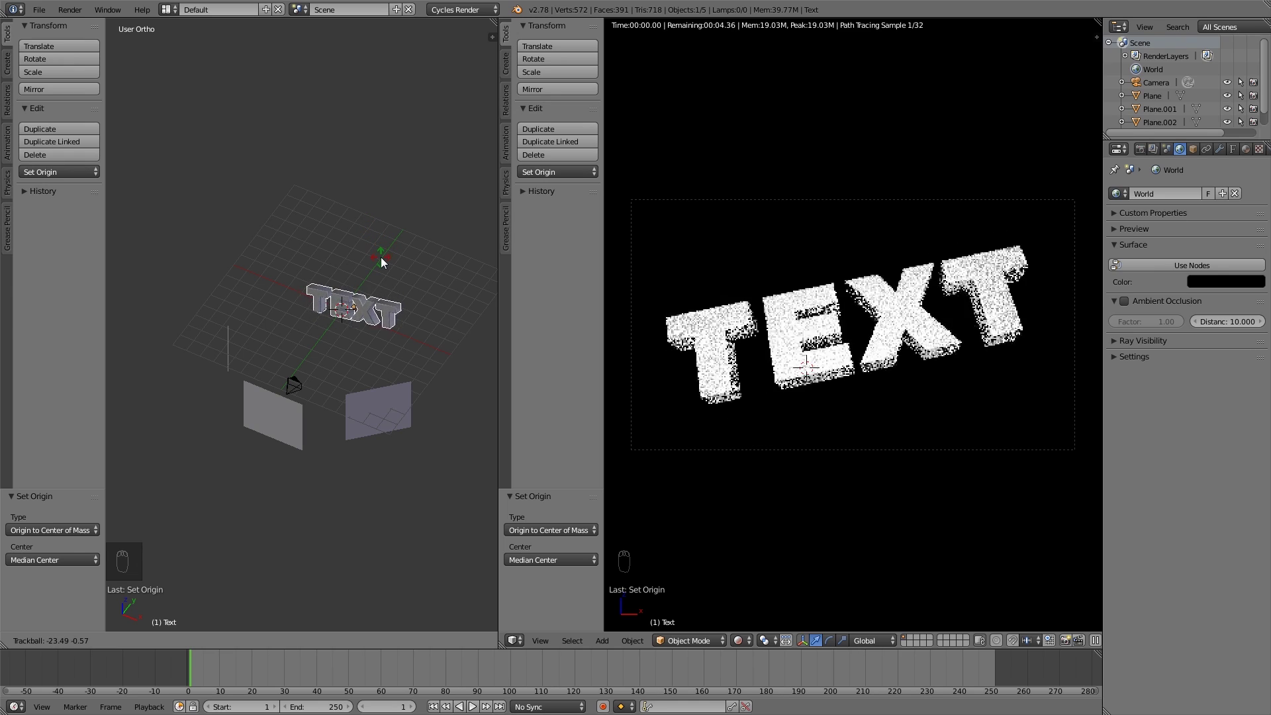
pyautogui.moveTo(383, 253)
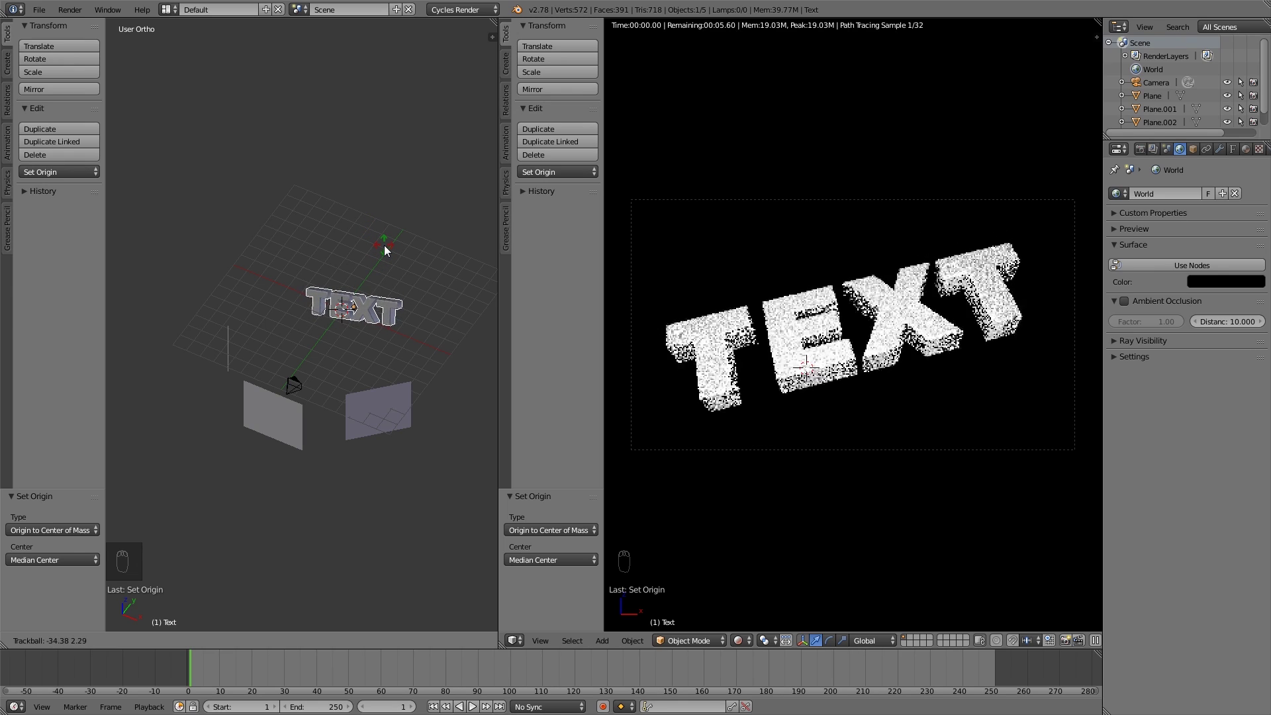
pyautogui.click(383, 248)
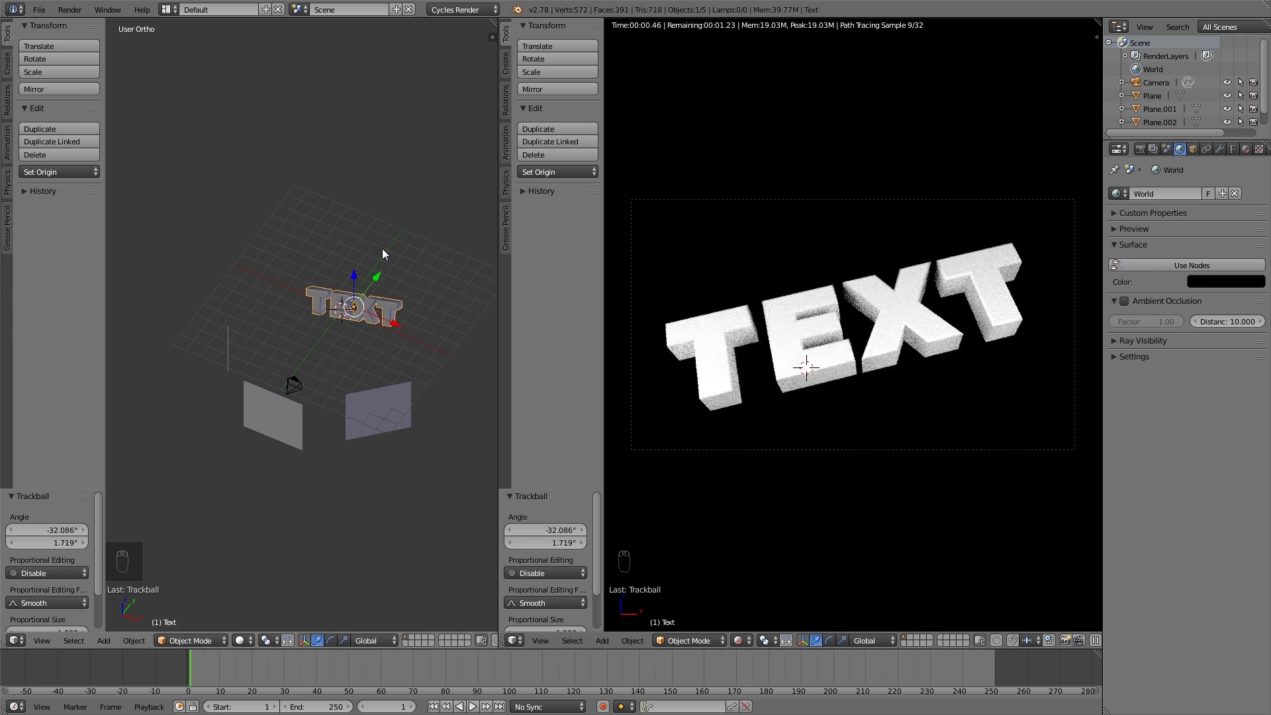
# Step: Shift the TEXT into place and raise it along the Z axis
pyautogui.press('g')
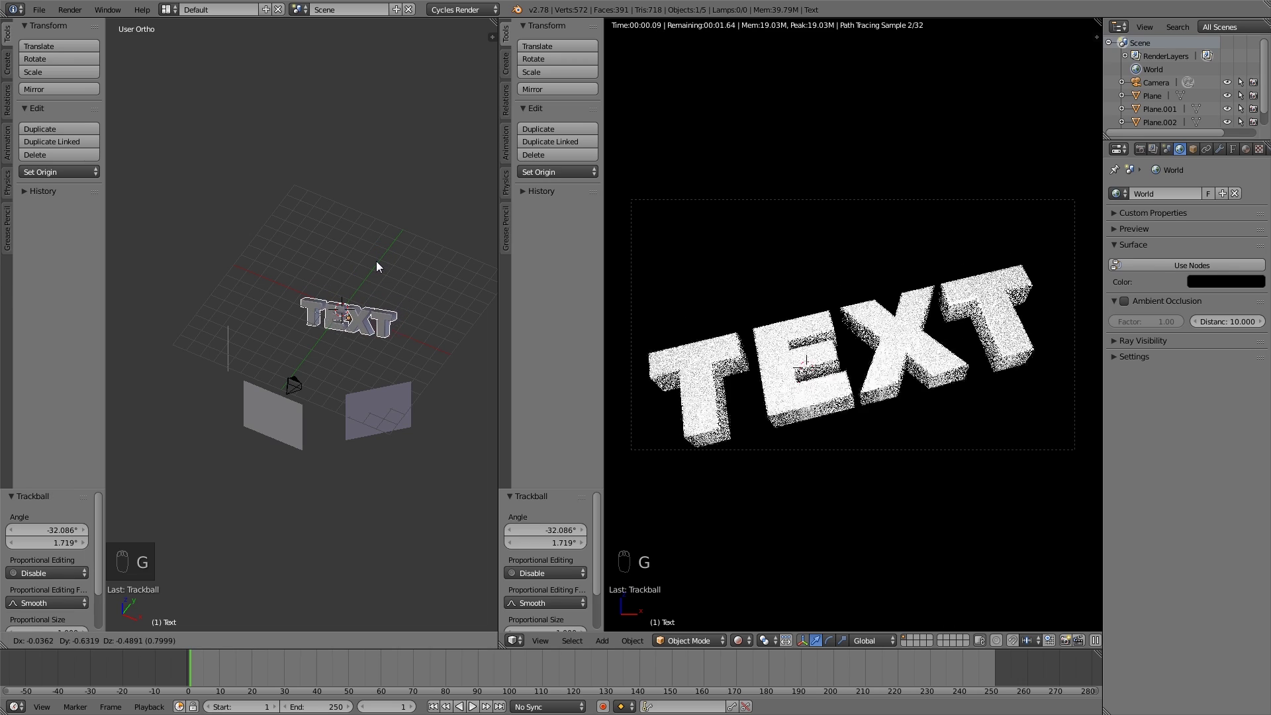
pyautogui.click(376, 260)
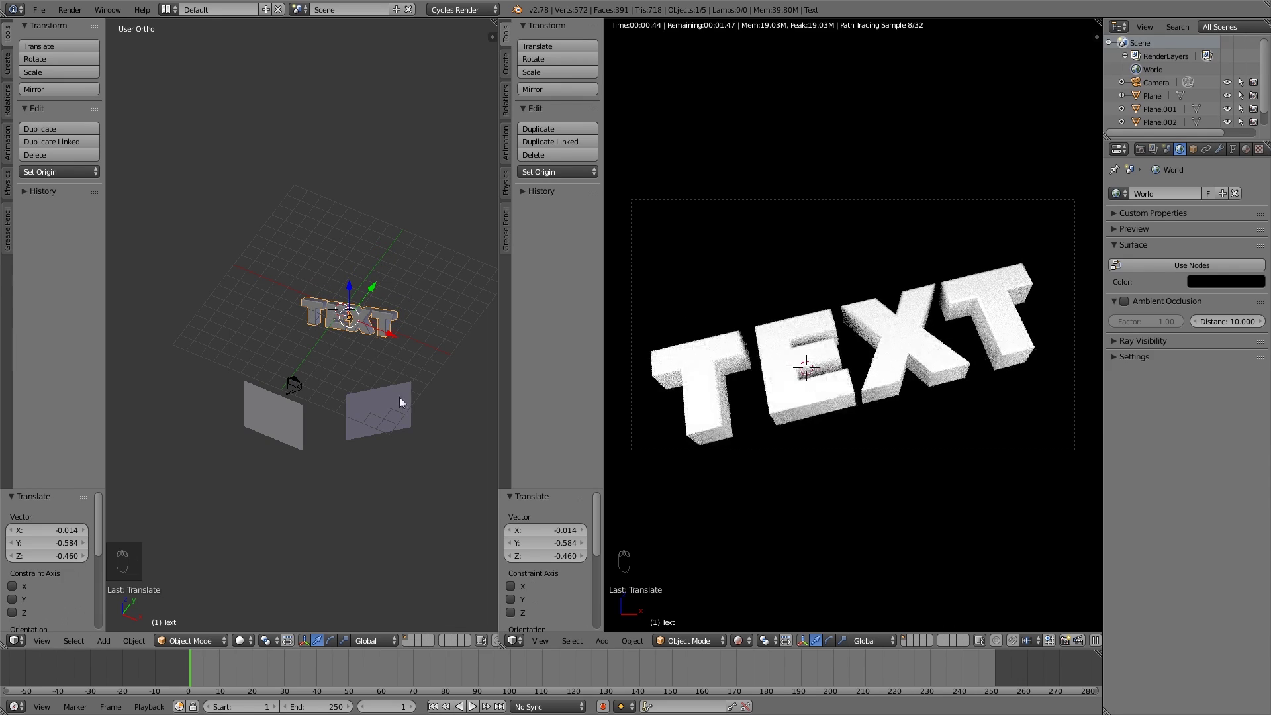
pyautogui.moveTo(408, 397); pyautogui.dragTo(324, 321, button='middle')
pyautogui.press('g')
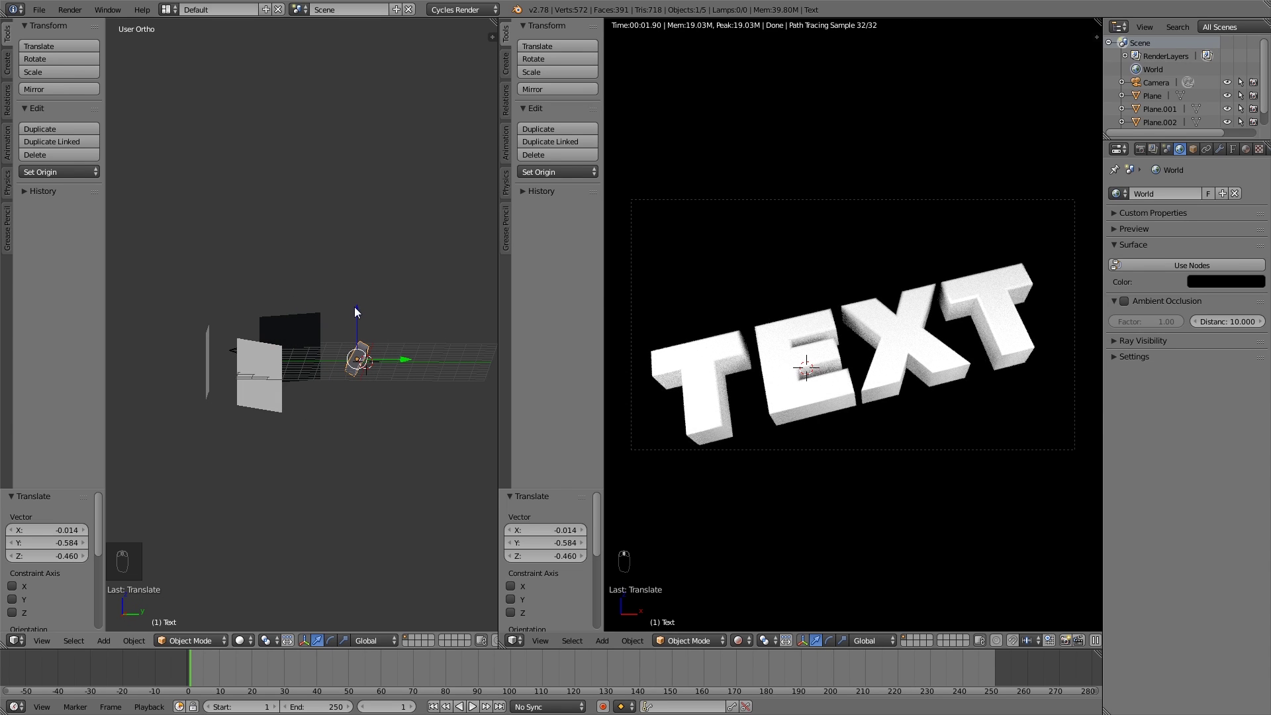
pyautogui.press('z')
pyautogui.click(358, 300)
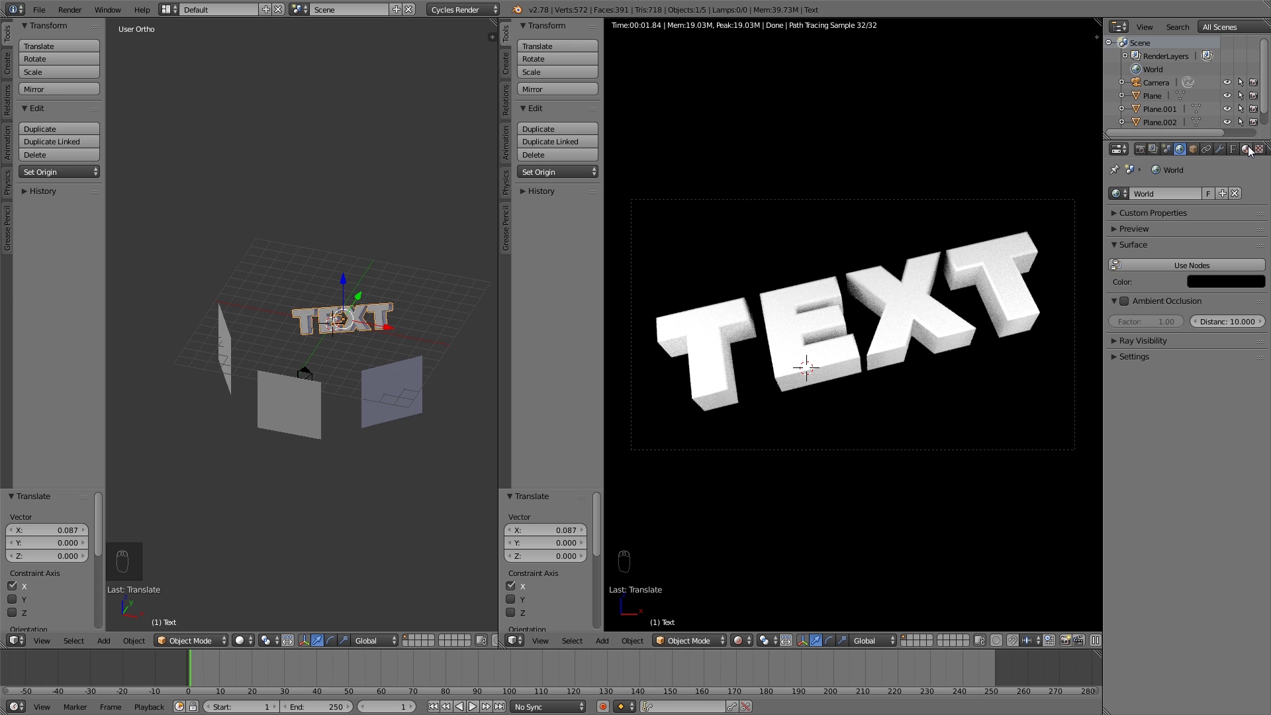
# Step: Give the TEXT a new material, Material.002, using Glossy BSDF at roughness 0.158
pyautogui.click(1246, 149)
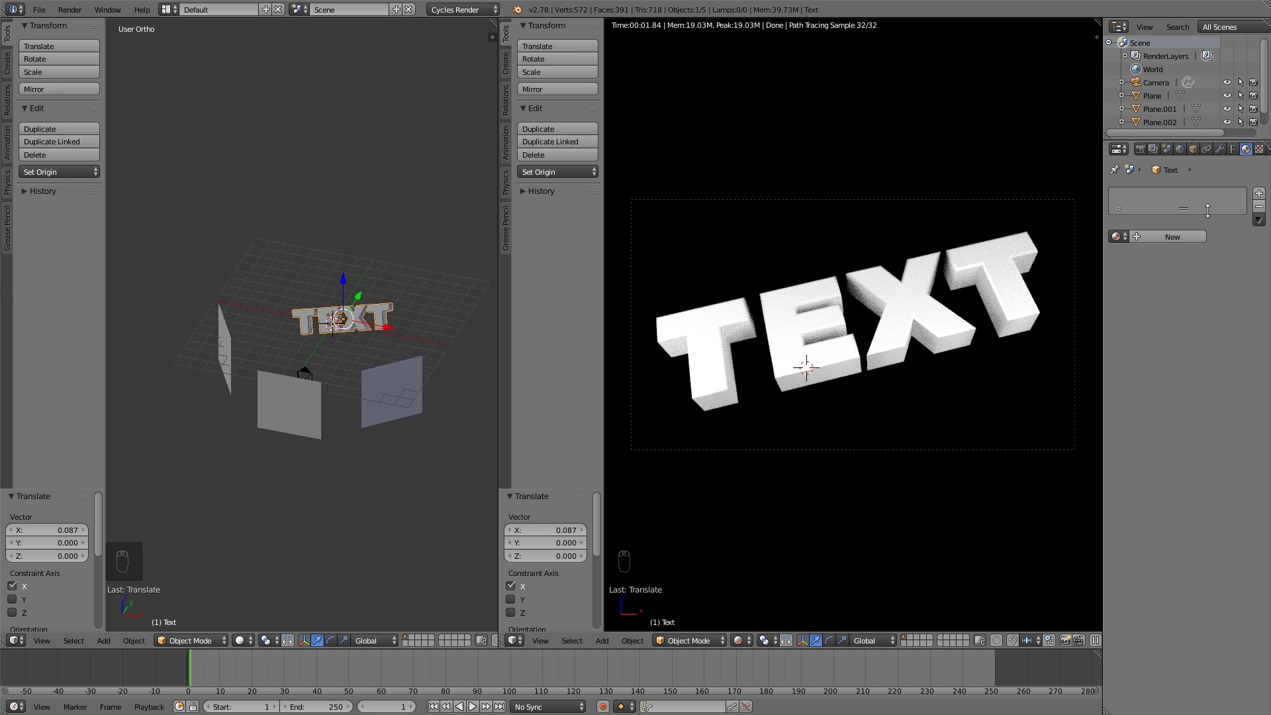
pyautogui.click(1174, 236)
pyautogui.click(1191, 307)
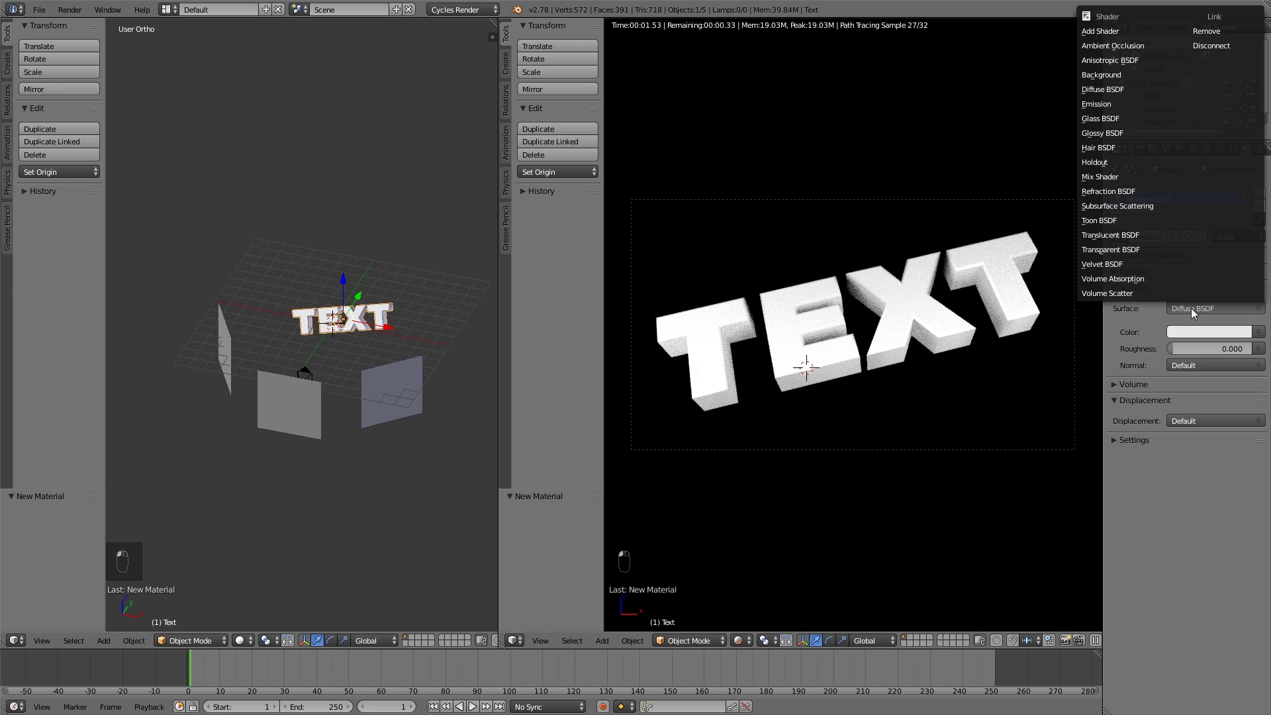
pyautogui.click(1114, 133)
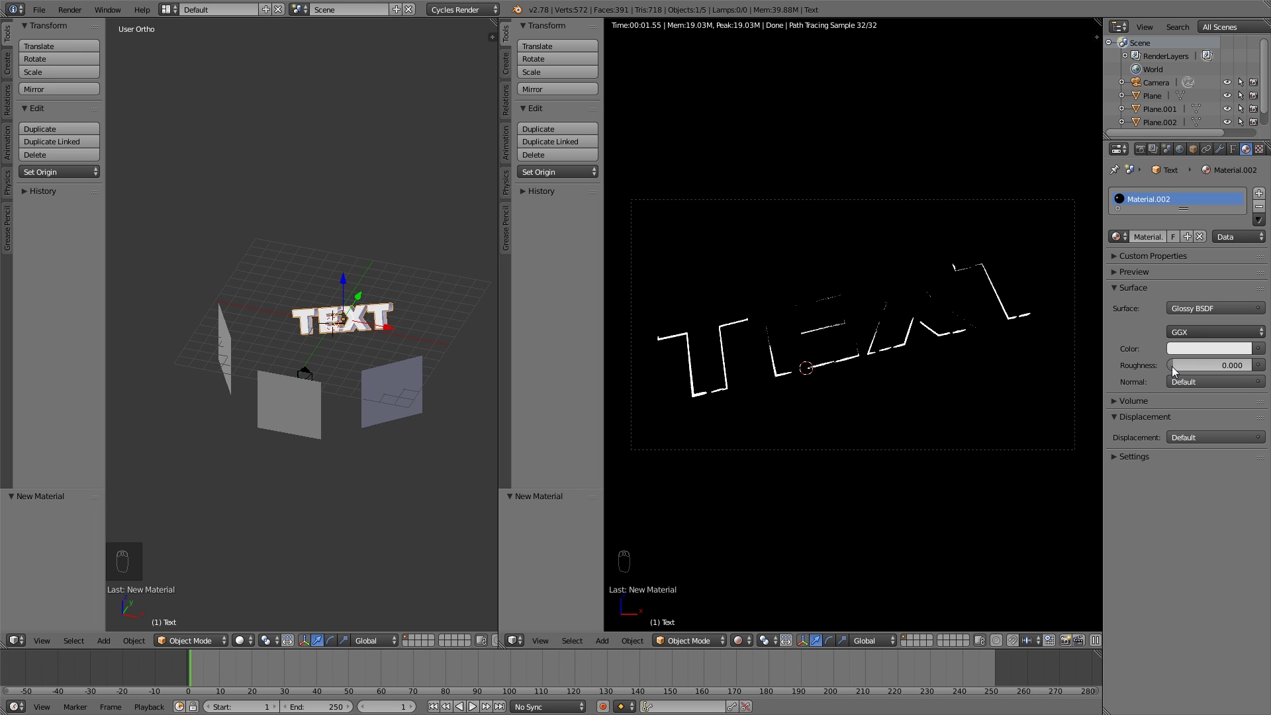
pyautogui.moveTo(1215, 365)
pyautogui.mouseDown()
pyautogui.moveTo(1239, 365)
pyautogui.moveTo(1229, 365)
pyautogui.mouseUp()
# Step: In top view, reposition the Plane light panel and rotate it by -20.485°
pyautogui.moveTo(308, 379); pyautogui.dragTo(236, 393, button='middle')
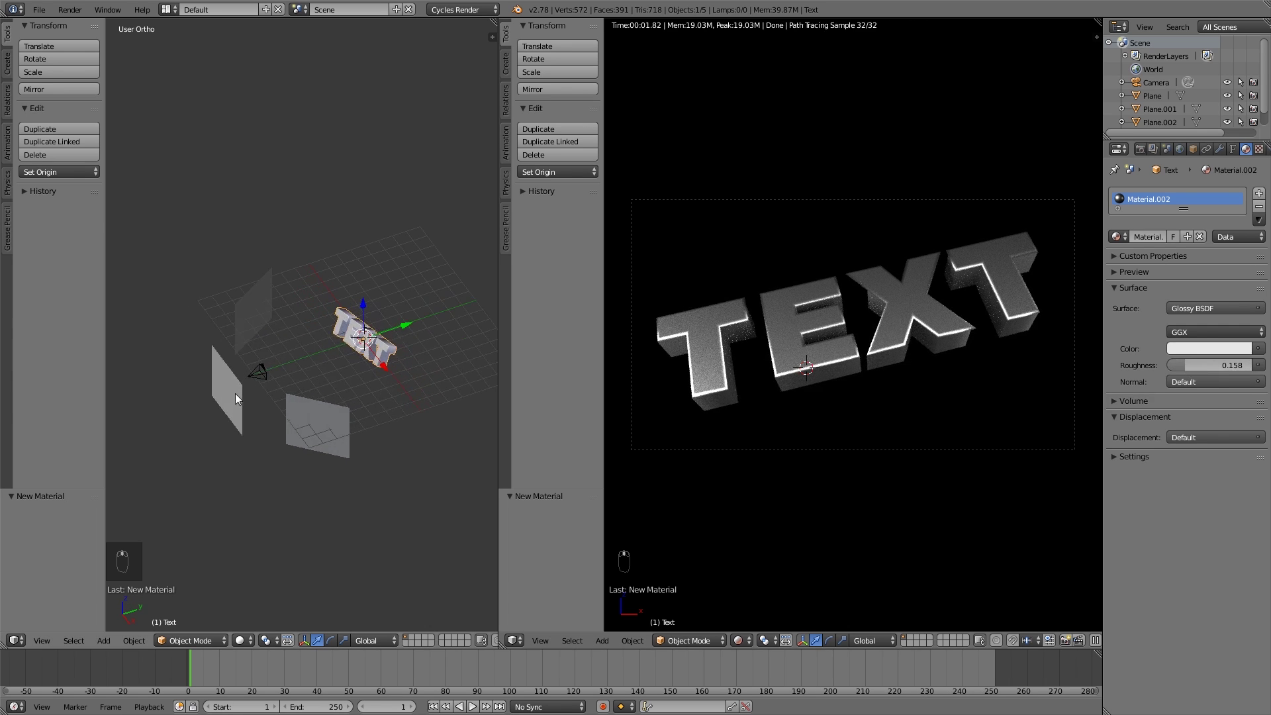
pyautogui.rightClick(235, 394)
pyautogui.press('KP_7')
pyautogui.press('g')
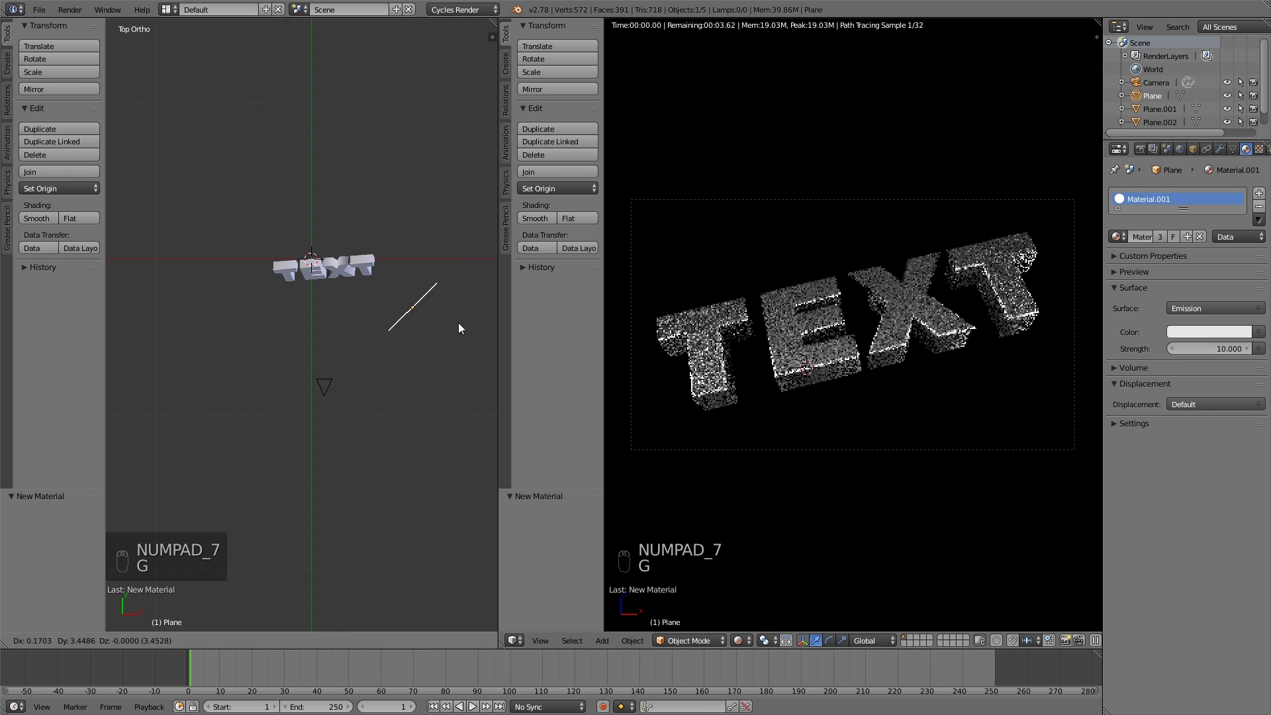
pyautogui.click(450, 303)
pyautogui.press('r')
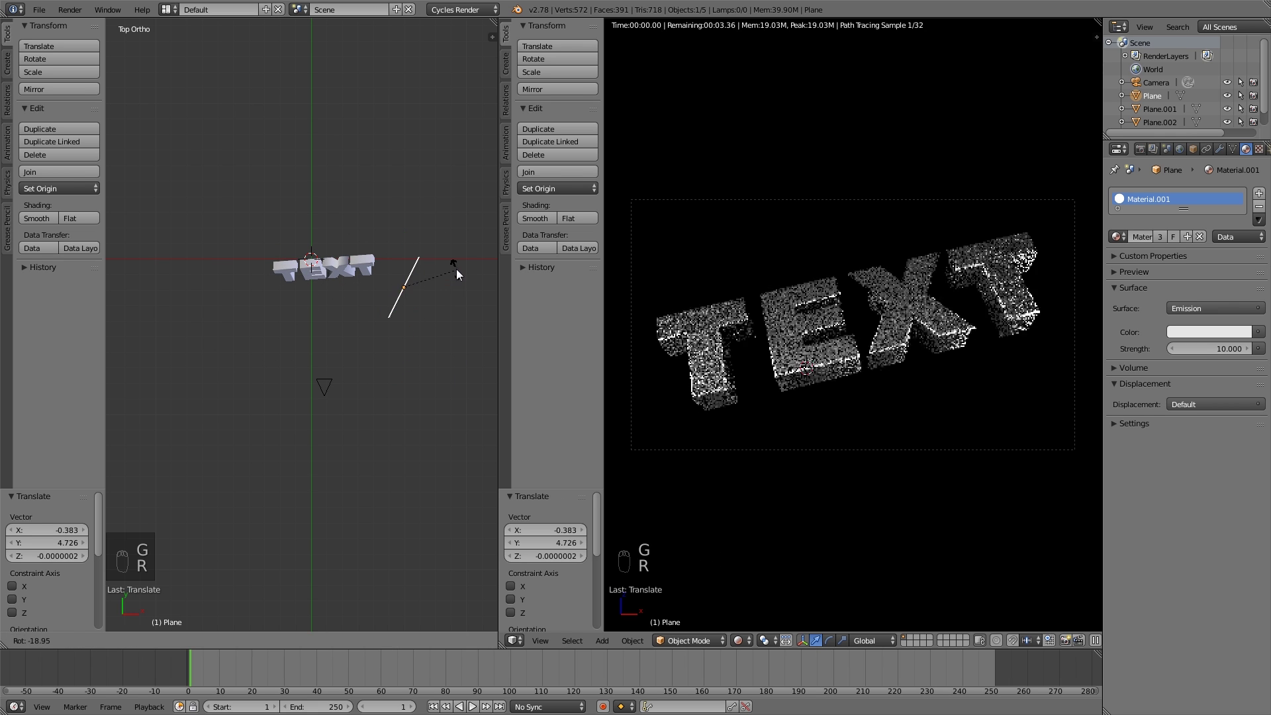
pyautogui.click(456, 268)
pyautogui.press('g')
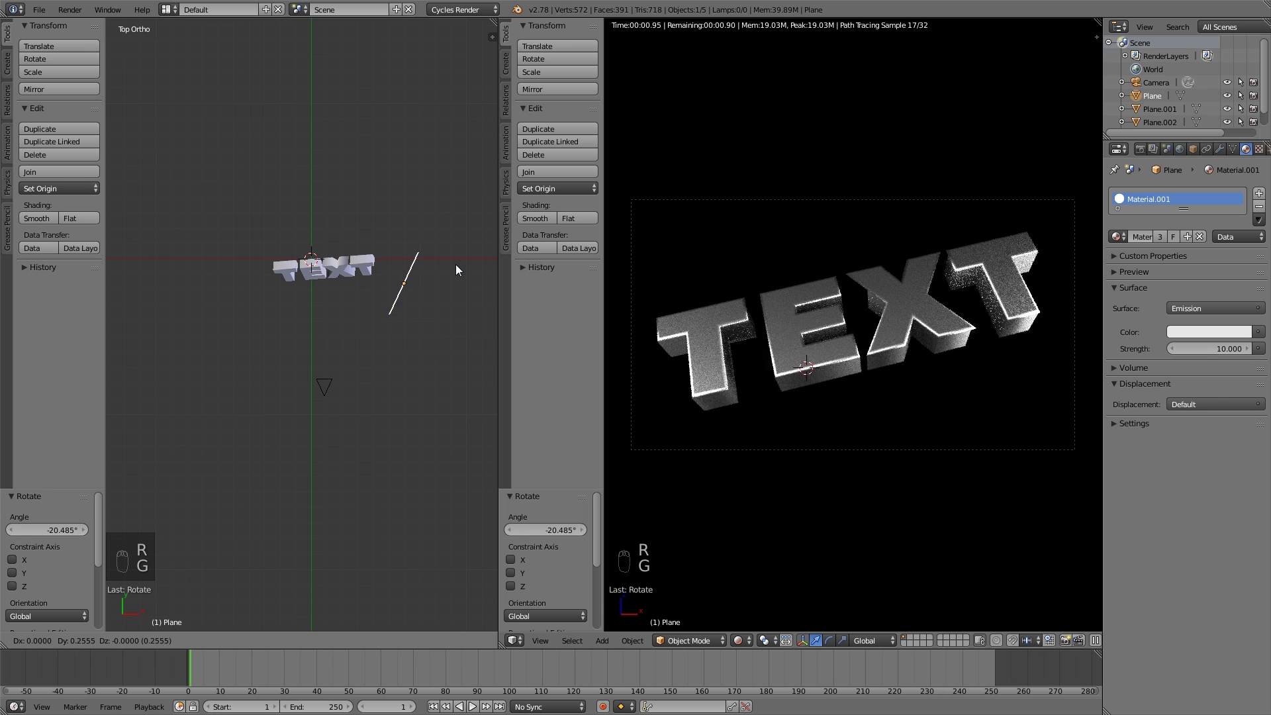
pyautogui.click(456, 264)
# Step: Move Plane.002 by 2.469 X and 1.490 Y beside the word
pyautogui.moveTo(359, 428); pyautogui.dragTo(379, 373, button='middle')
pyautogui.rightClick(243, 375)
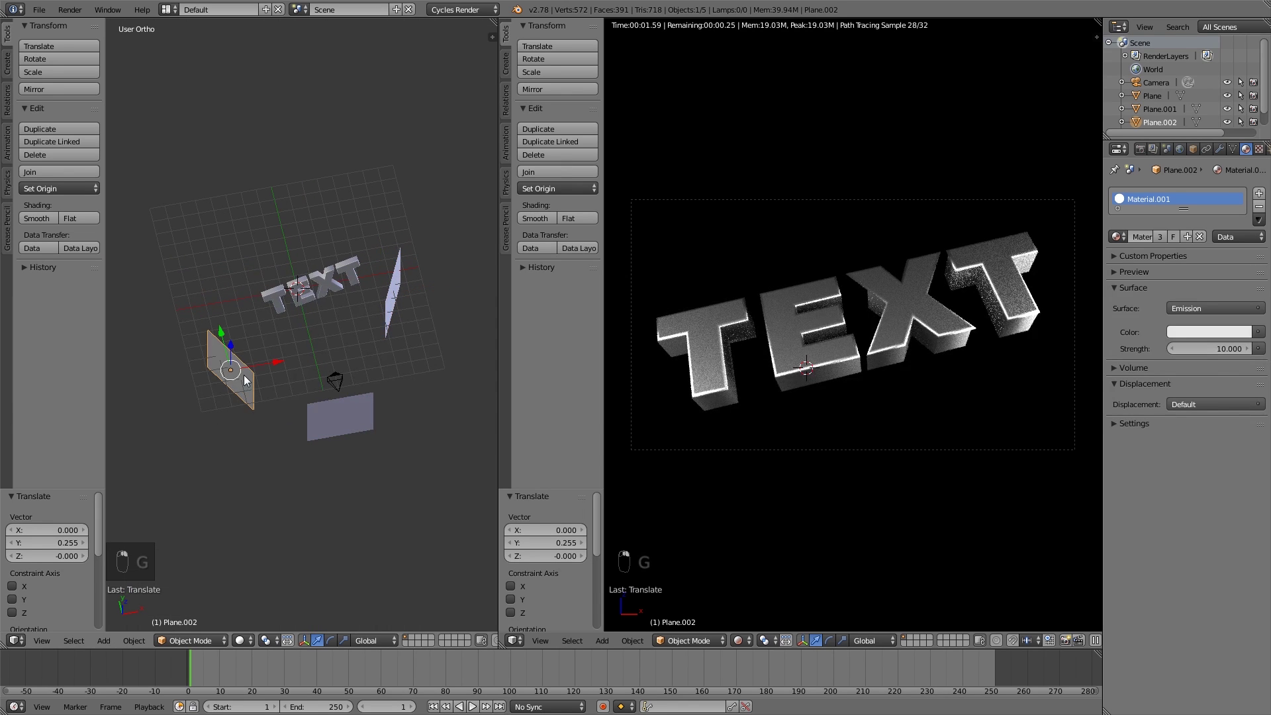
pyautogui.press('KP_7')
pyautogui.press('g')
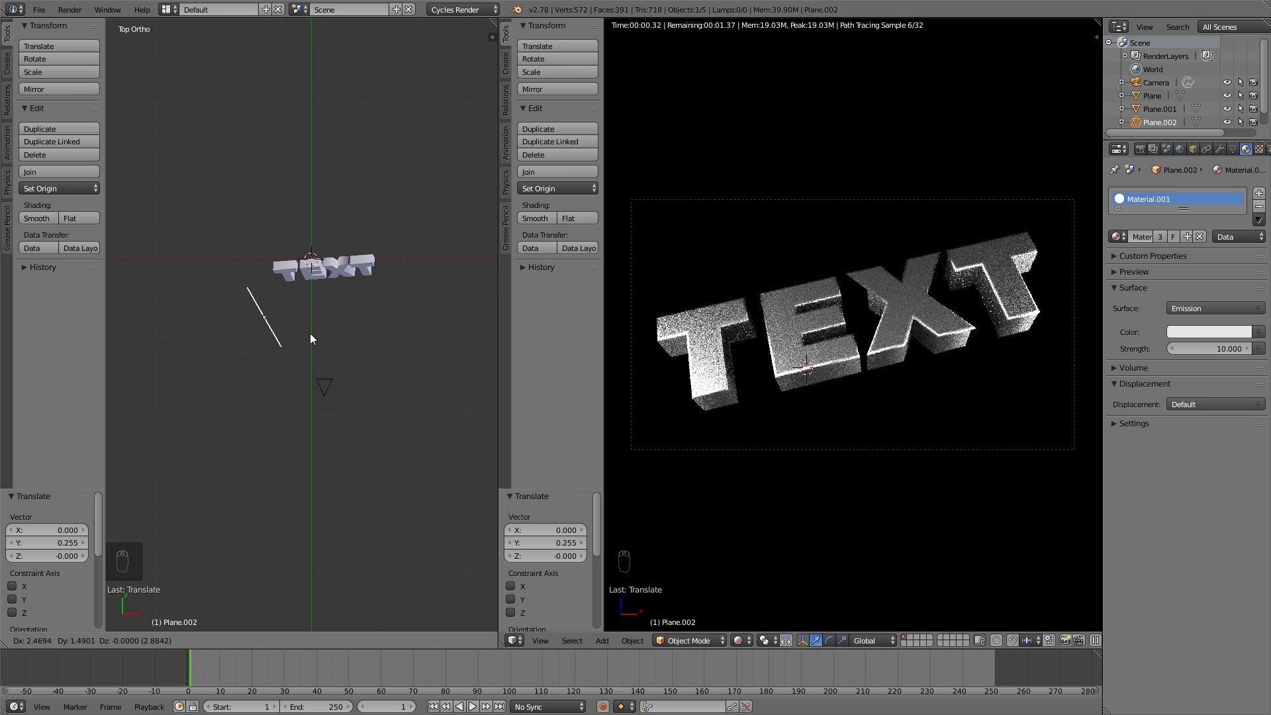
pyautogui.click(310, 332)
# Step: Select the TEXT and begin freely rotating it
pyautogui.moveTo(351, 384); pyautogui.dragTo(333, 329, button='middle')
pyautogui.rightClick(333, 329)
pyautogui.press('r')
pyautogui.press('r')
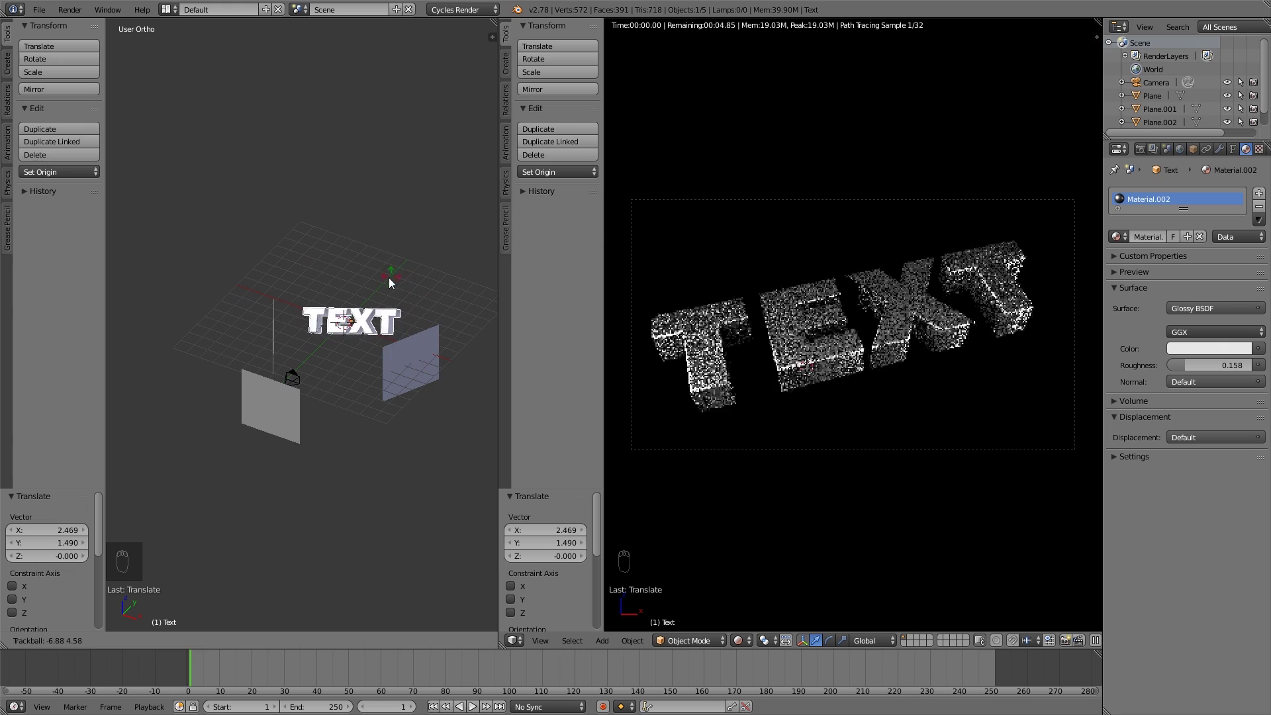
# Step: Settle the TEXT's tilt, nudge it slightly, and rotate it to a new angle
pyautogui.click(391, 296)
pyautogui.press('g')
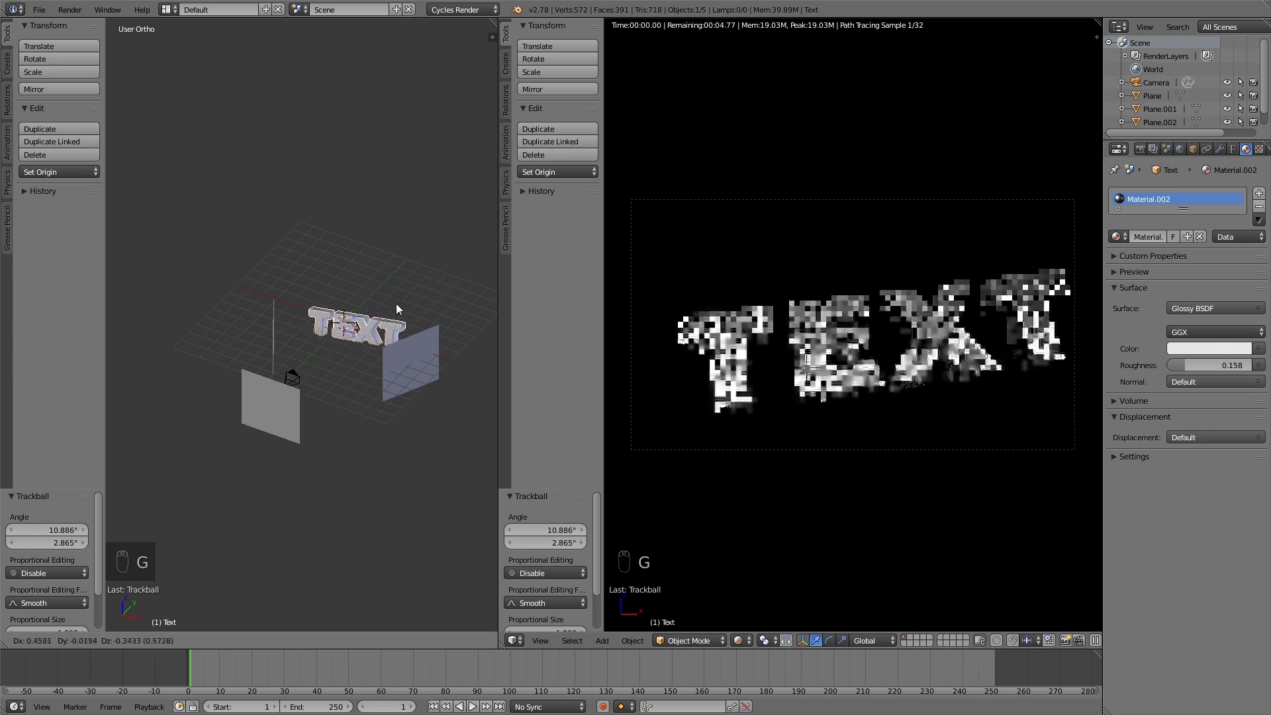
pyautogui.click(391, 297)
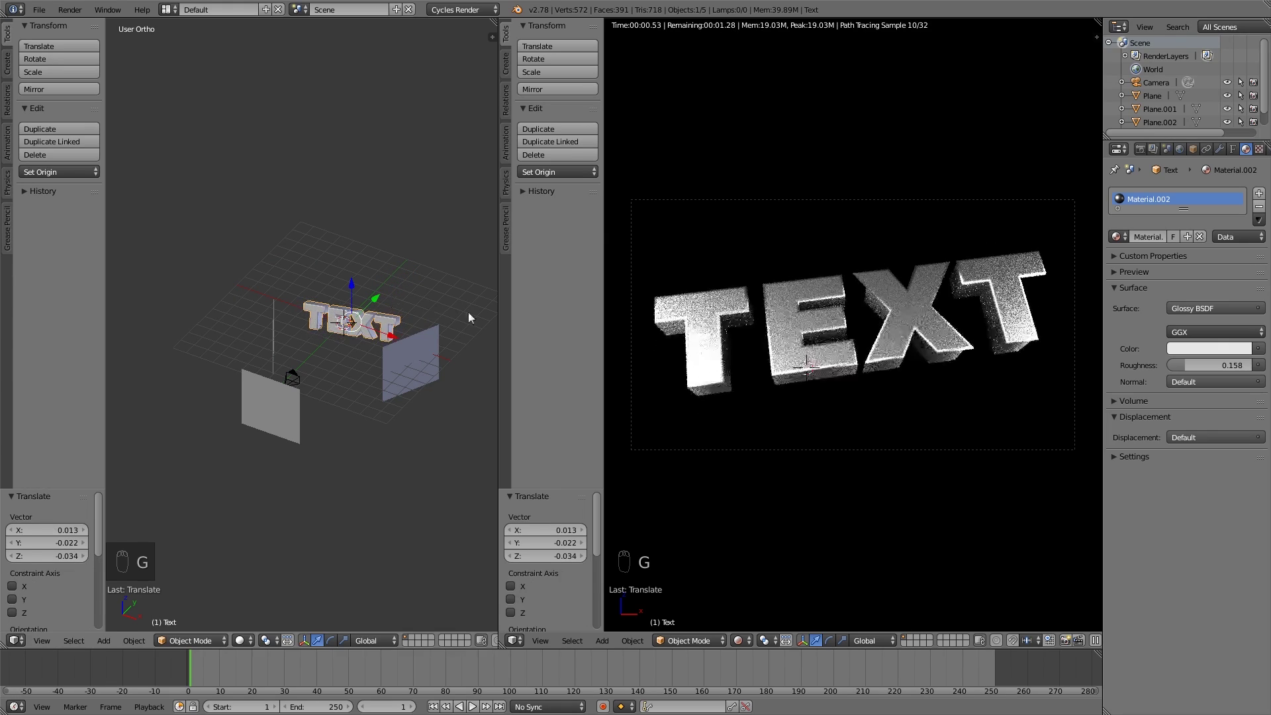
pyautogui.press('r')
pyautogui.press('r')
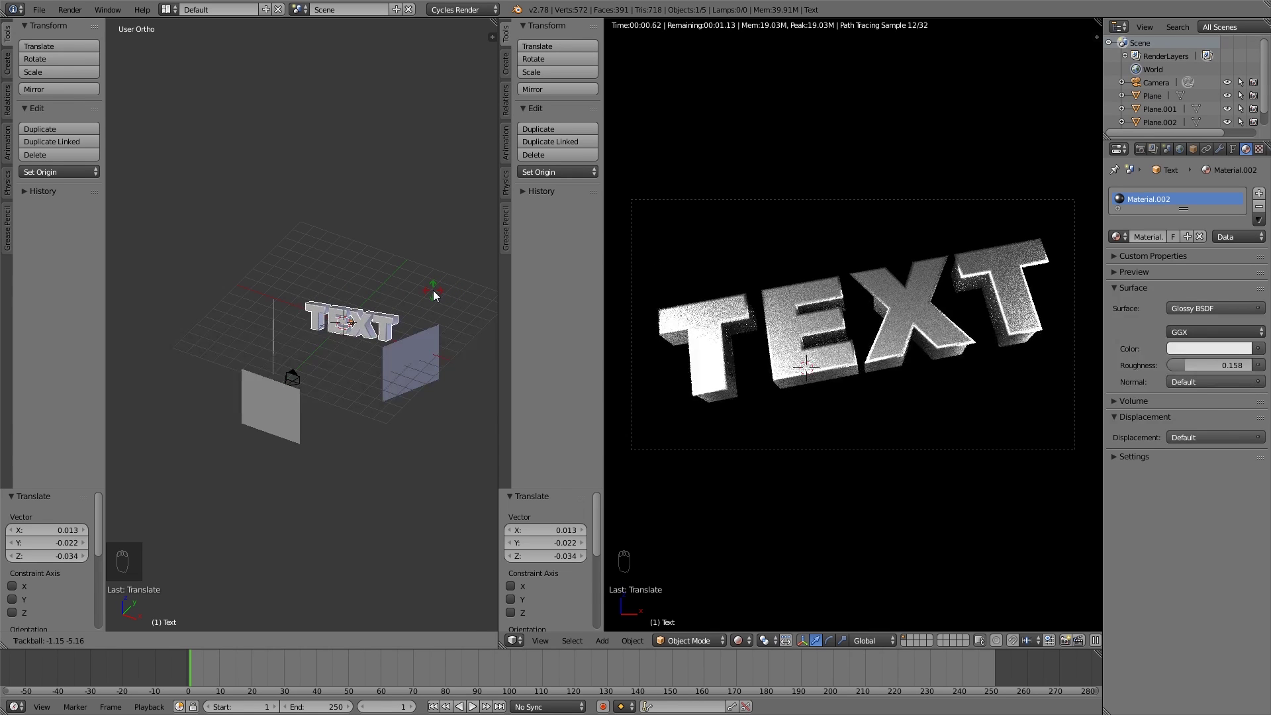
pyautogui.click(433, 290)
# Step: Move Plane.002 by -2.640 X and -1.235 Y to the front-left of the word
pyautogui.moveTo(360, 426); pyautogui.dragTo(375, 450, button='middle')
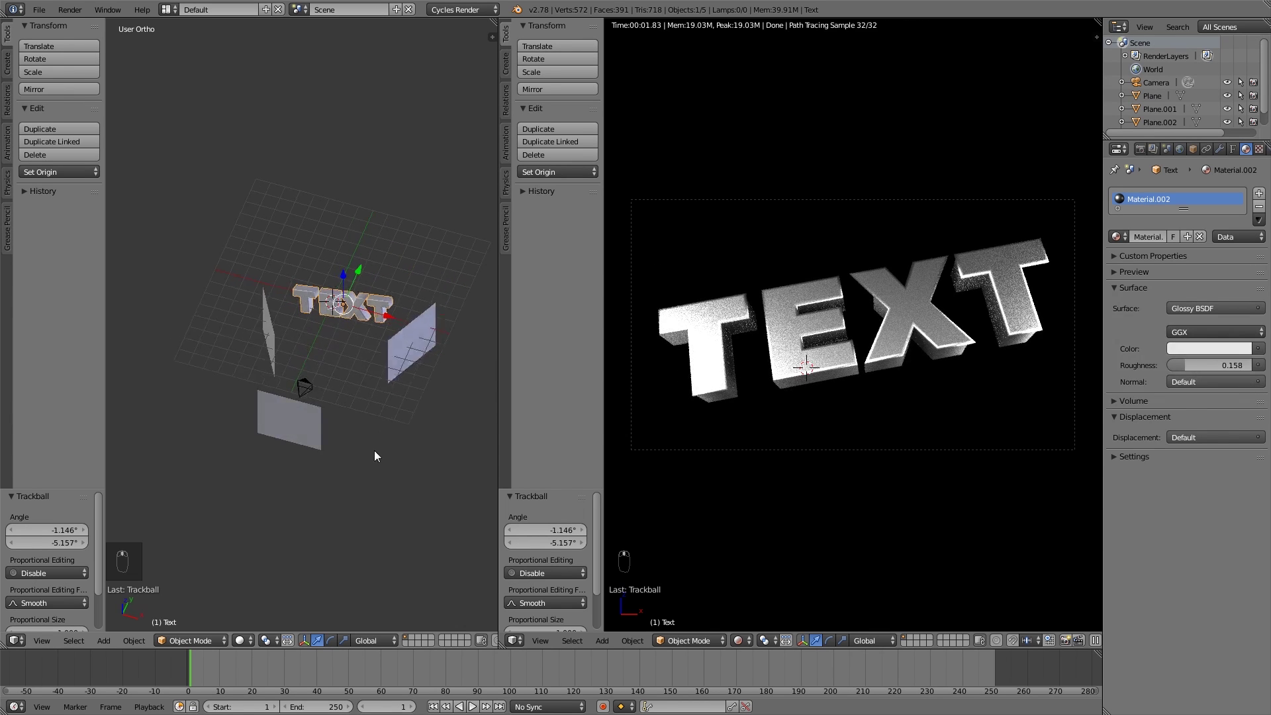
pyautogui.rightClick(275, 332)
pyautogui.press('KP_7')
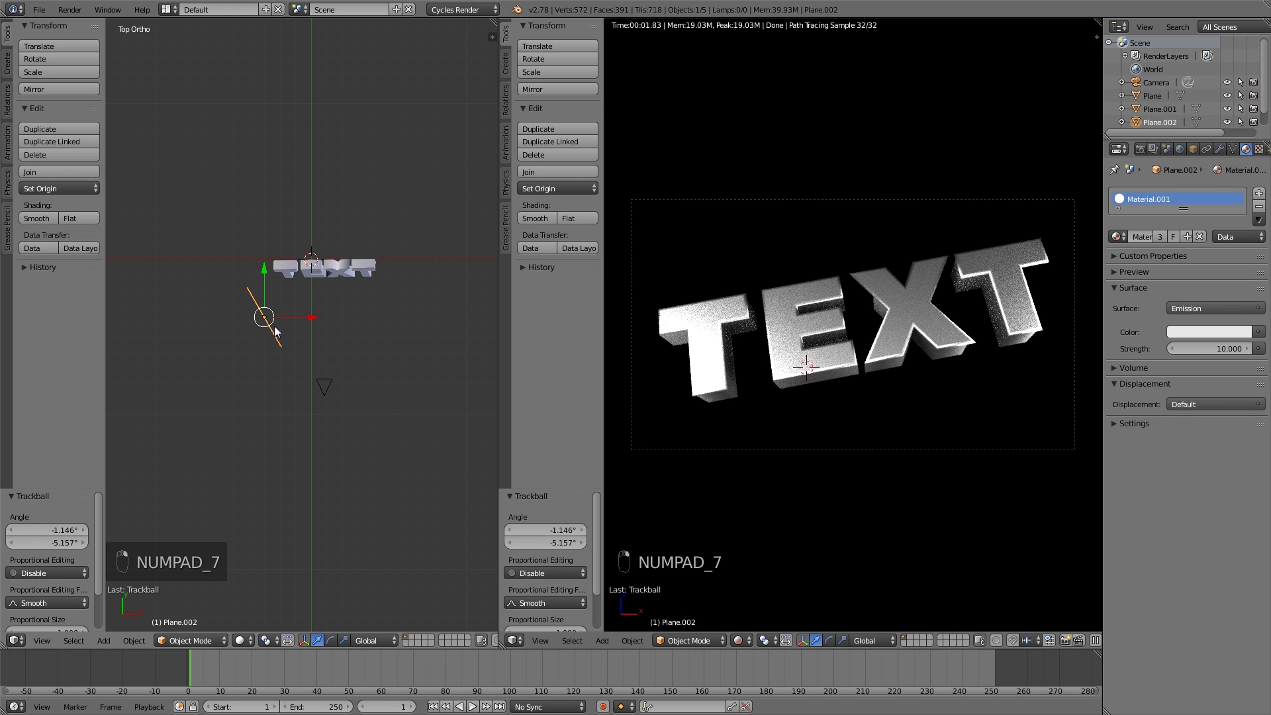
pyautogui.press('g')
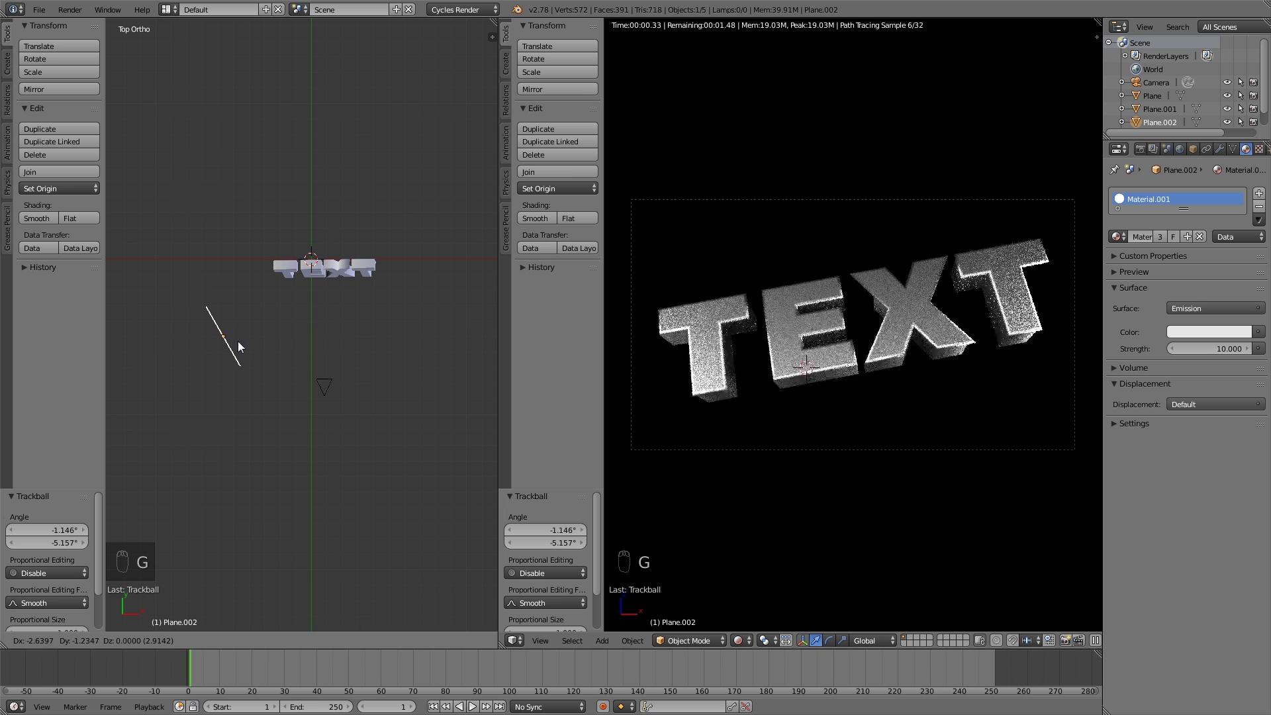
pyautogui.click(238, 345)
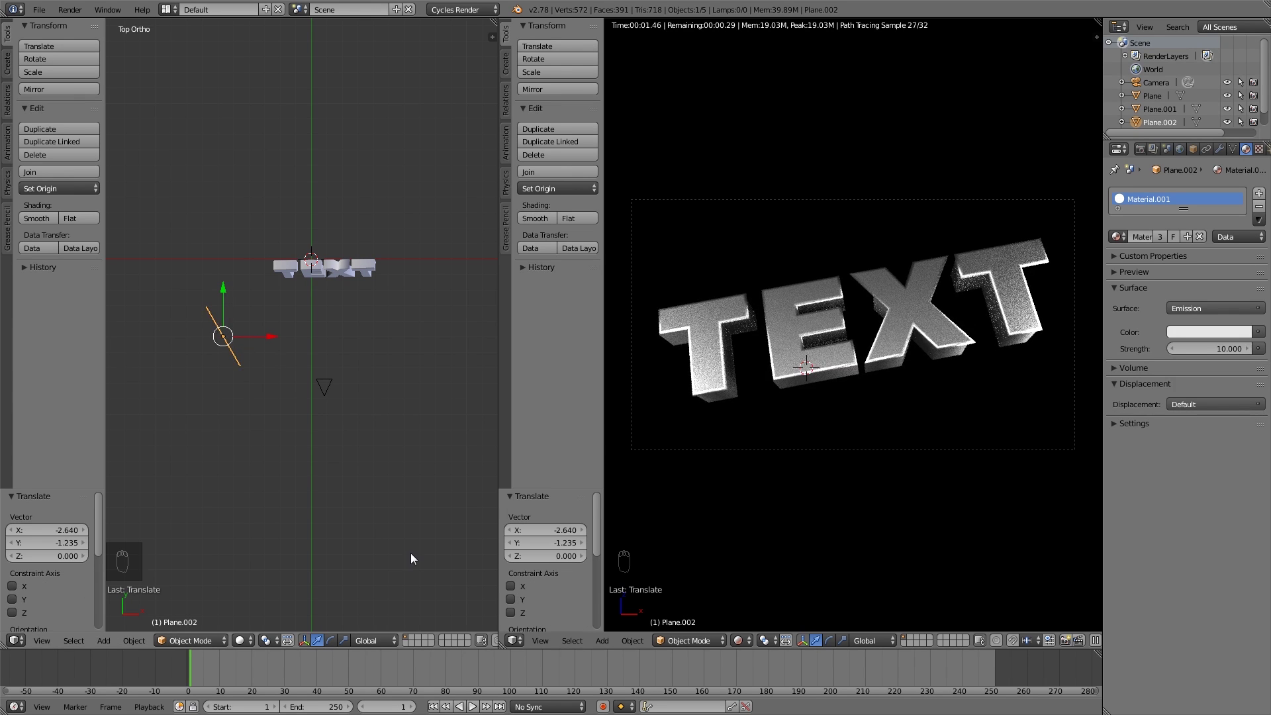
pyautogui.moveTo(411, 554); pyautogui.dragTo(357, 482, button='middle')
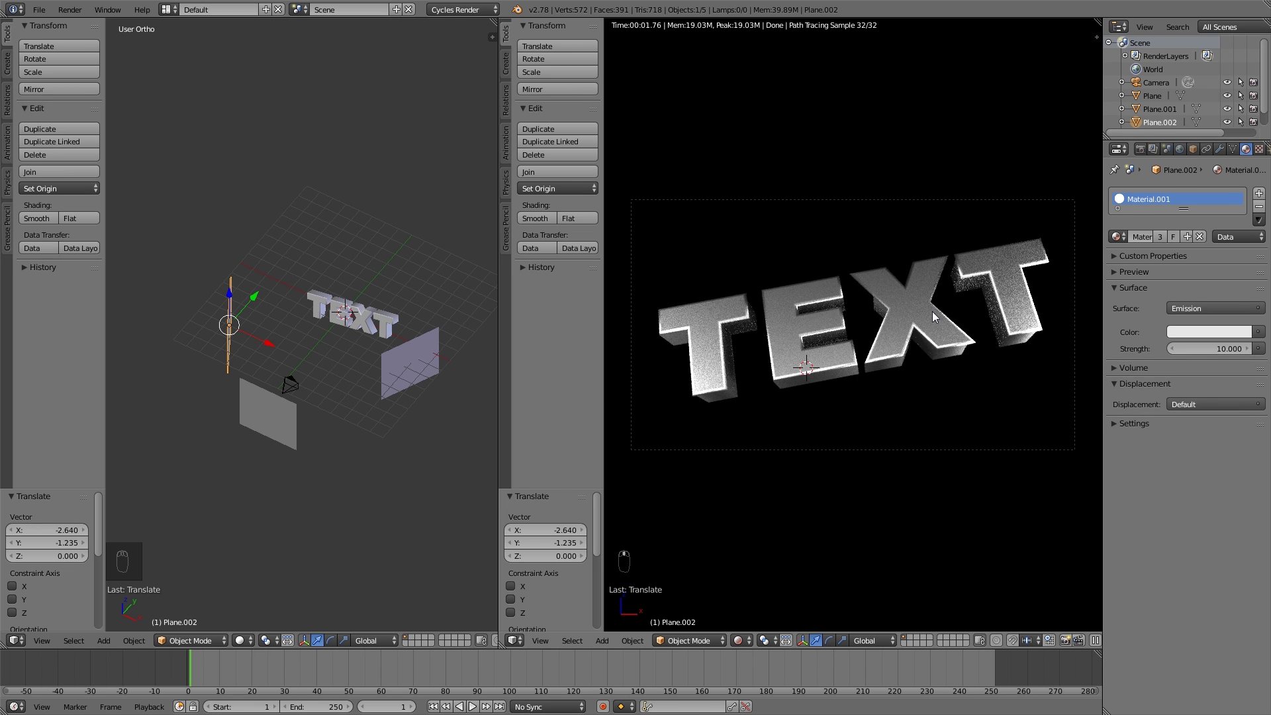
# Step: Set the render tile size to 32 in the Render properties Performance panel
pyautogui.press('Delete')
pyautogui.click(1140, 148)
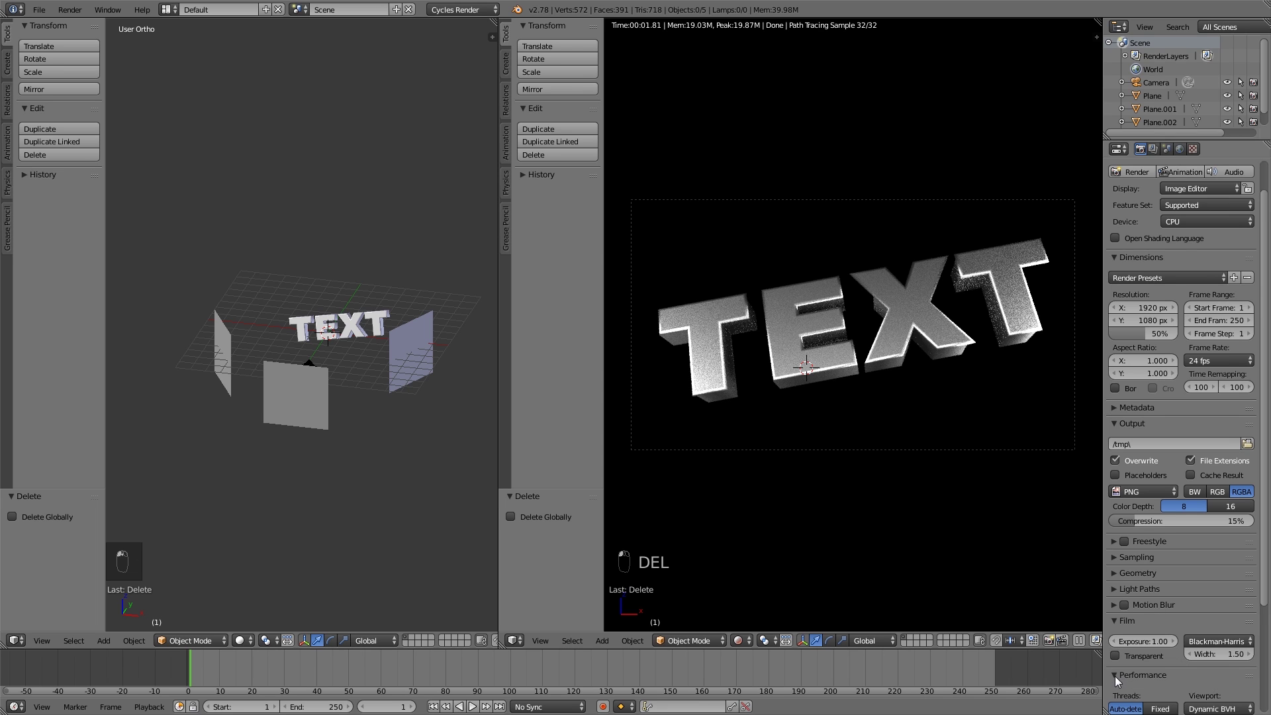
pyautogui.scroll(3, 1152, 666)
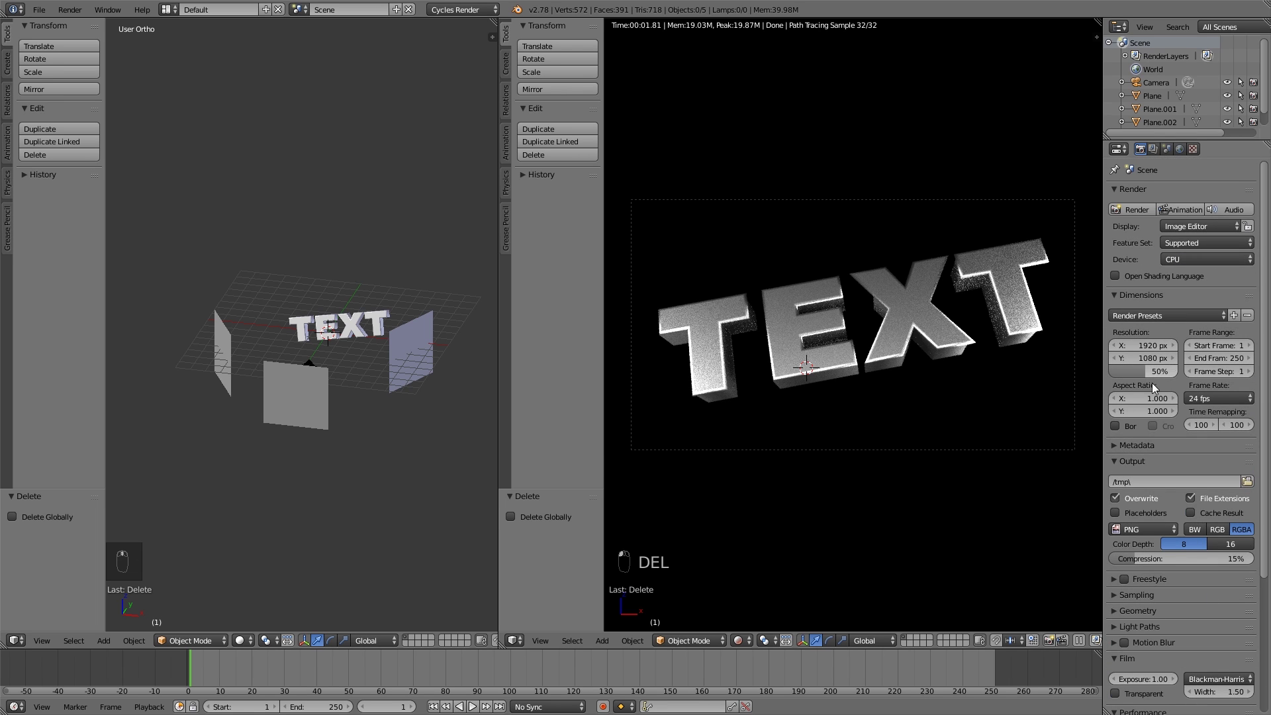
pyautogui.scroll(-6, 1170, 507)
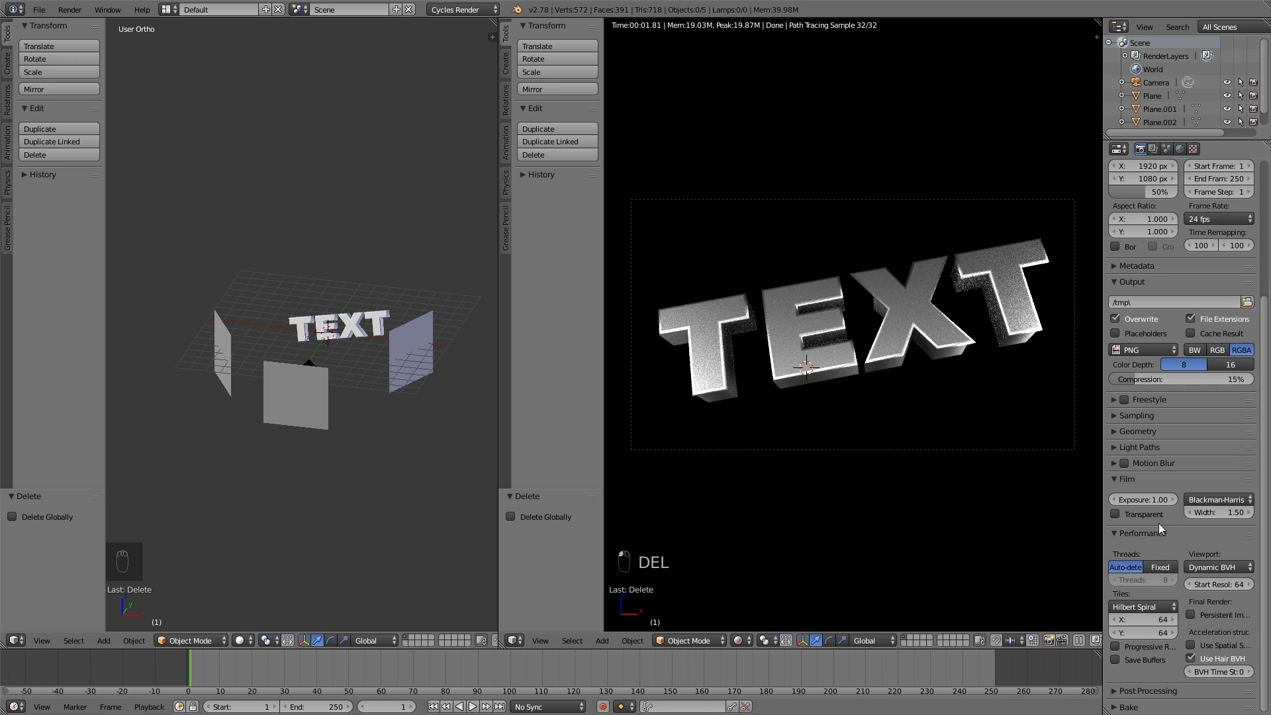
pyautogui.click(1155, 616)
pyautogui.write('32')
pyautogui.press('Return')
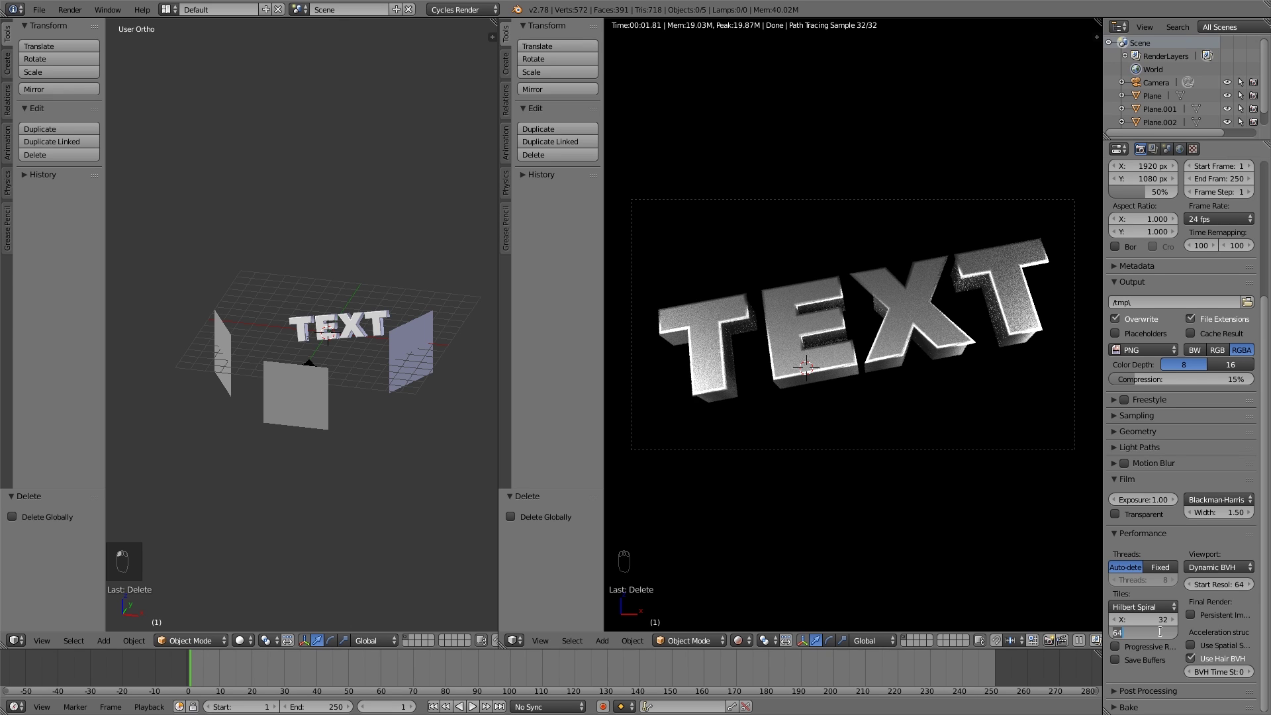
# Step: Keep the render resolution percentage at 50%
pyautogui.scroll(6, 1217, 527)
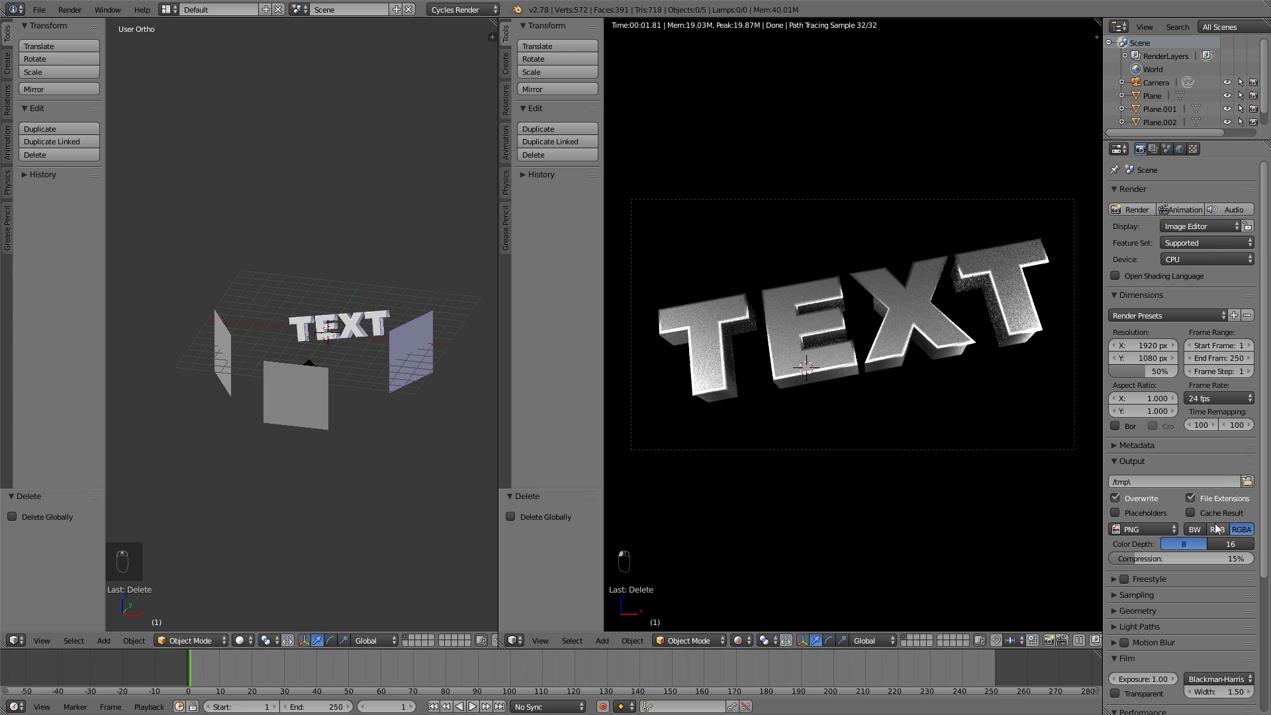
pyautogui.scroll(-5, 1216, 527)
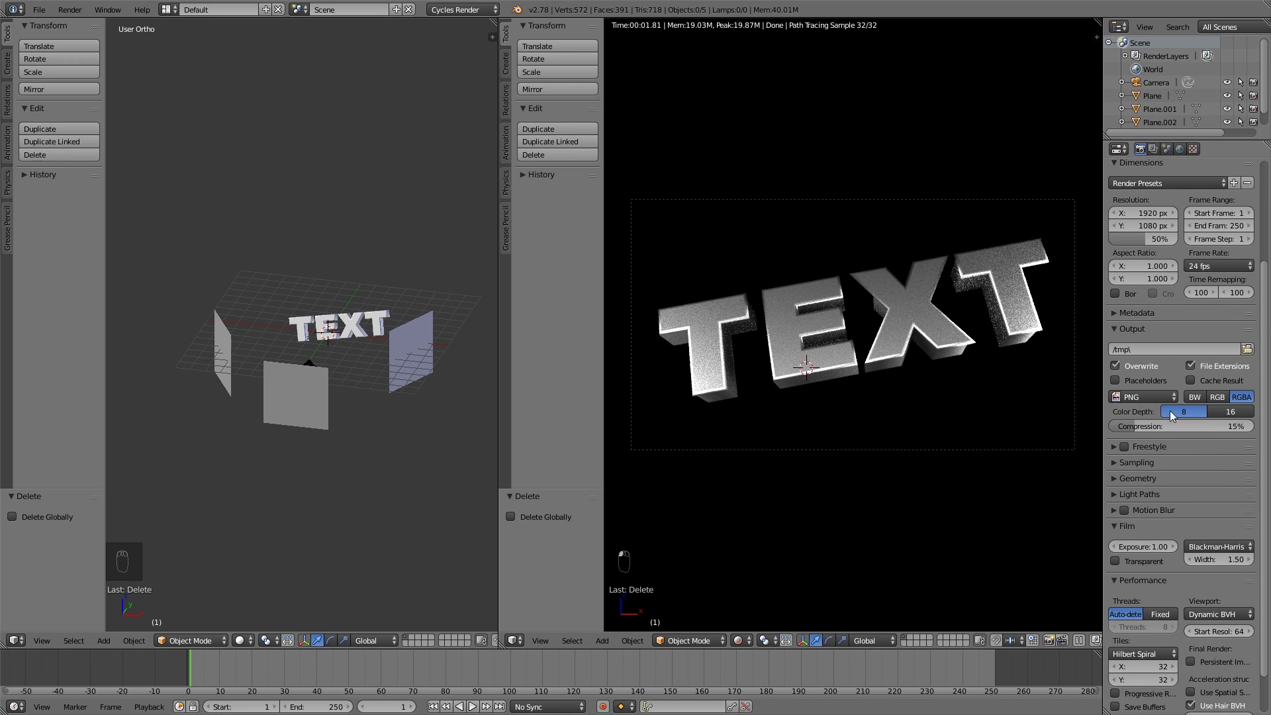
pyautogui.scroll(3, 1225, 496)
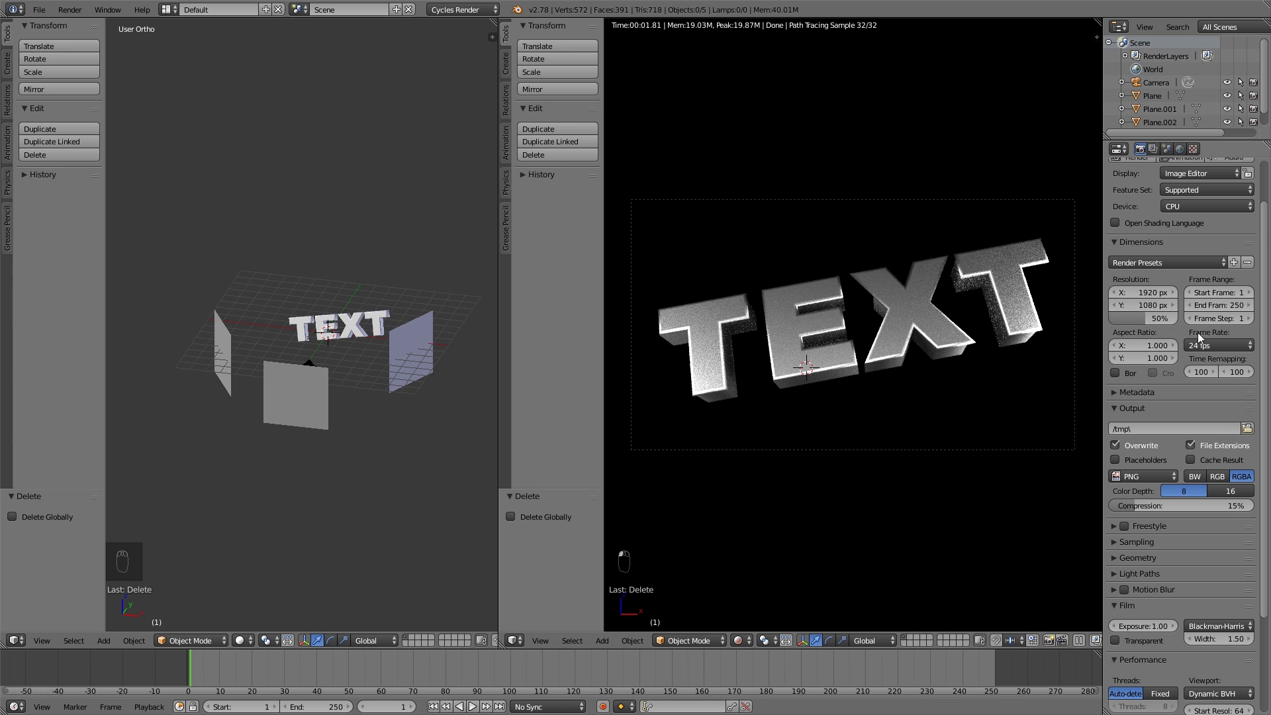
pyautogui.moveTo(1147, 320); pyautogui.dragTo(1191, 319)
pyautogui.click(1163, 319)
pyautogui.write('50')
pyautogui.press('Return')
pyautogui.scroll(2, 1169, 250)
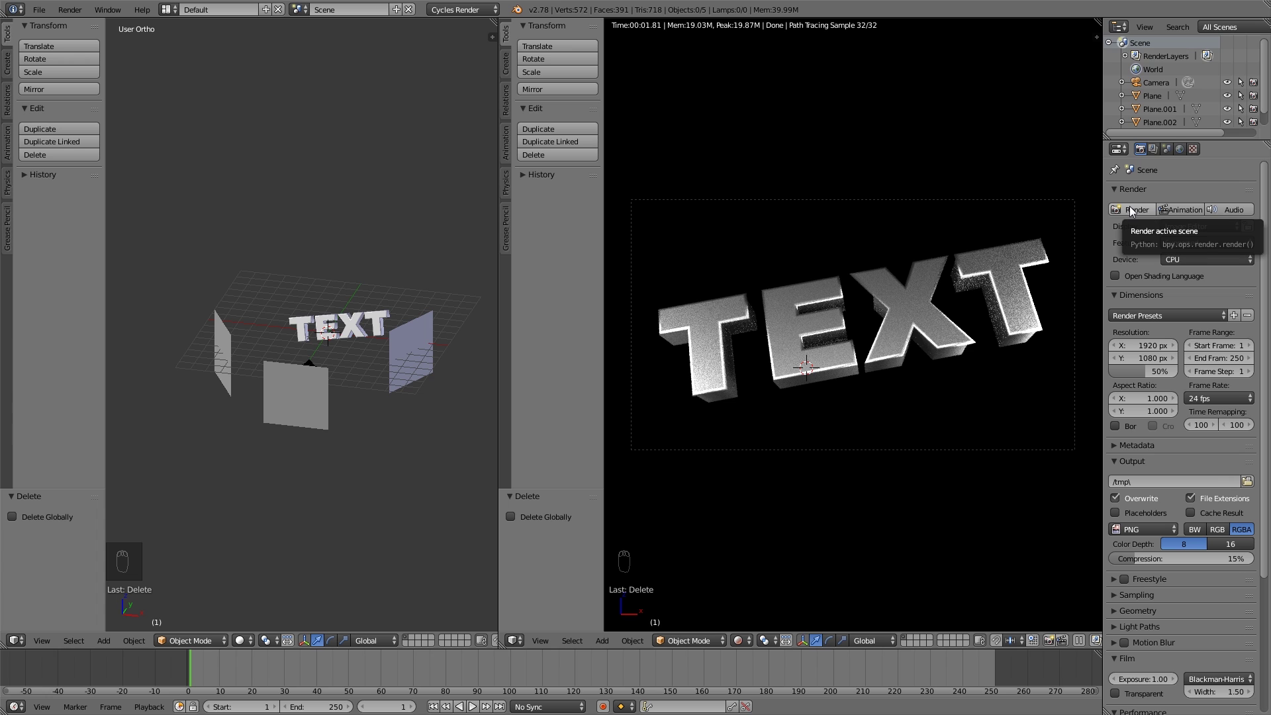
# Step: Raise the Cycles render samples to 300 in the Sampling panel, leaving viewport samples at 32
pyautogui.scroll(-6, 1195, 451)
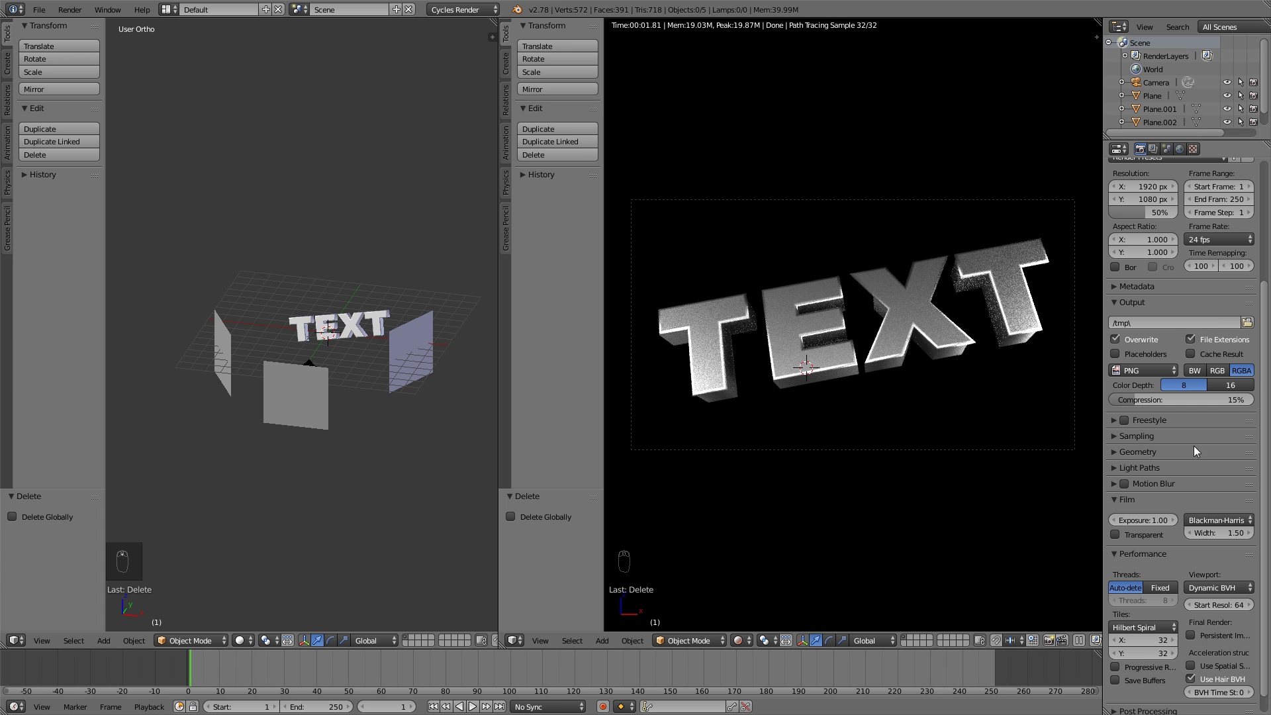
pyautogui.click(1113, 437)
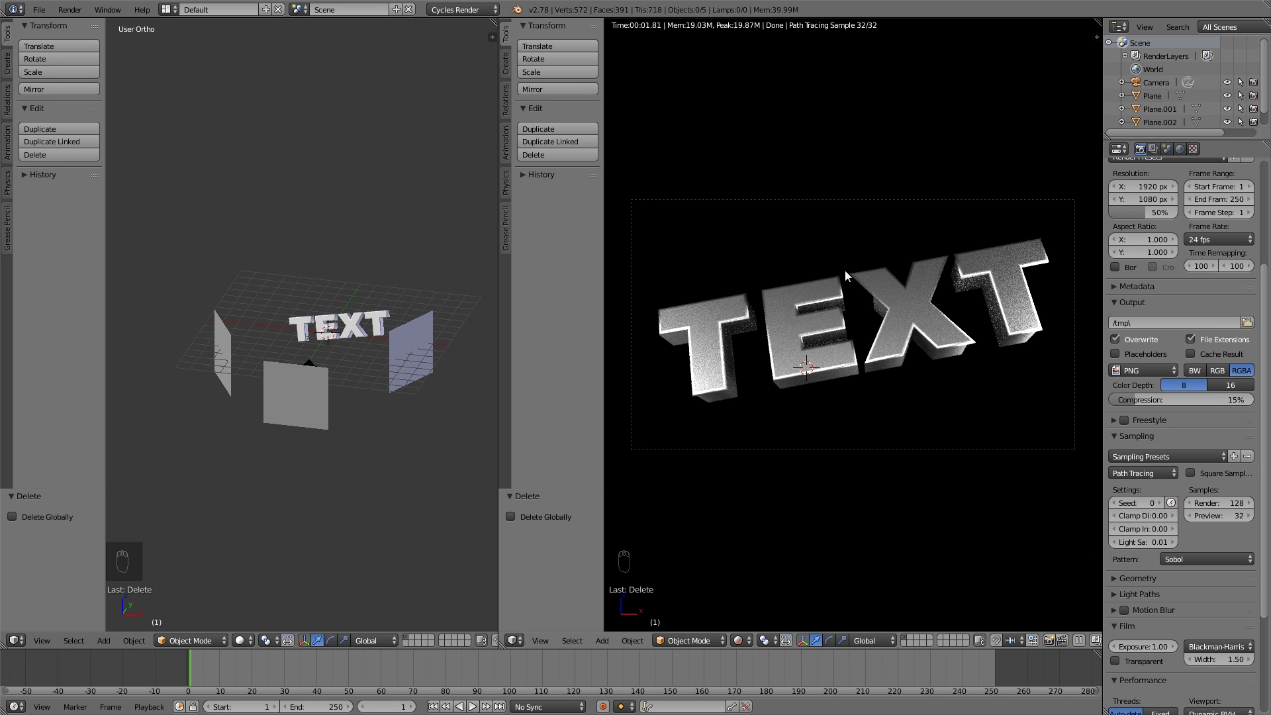
pyautogui.click(1235, 506)
pyautogui.write('3')
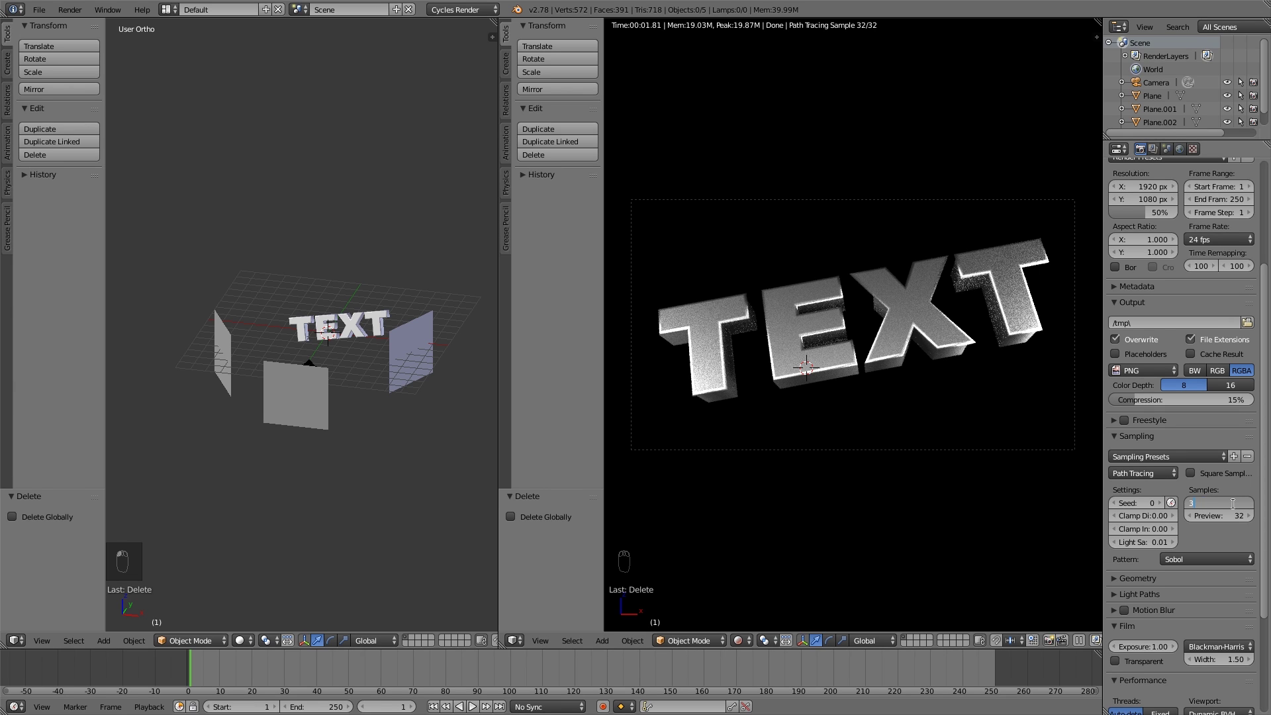
pyautogui.write('00')
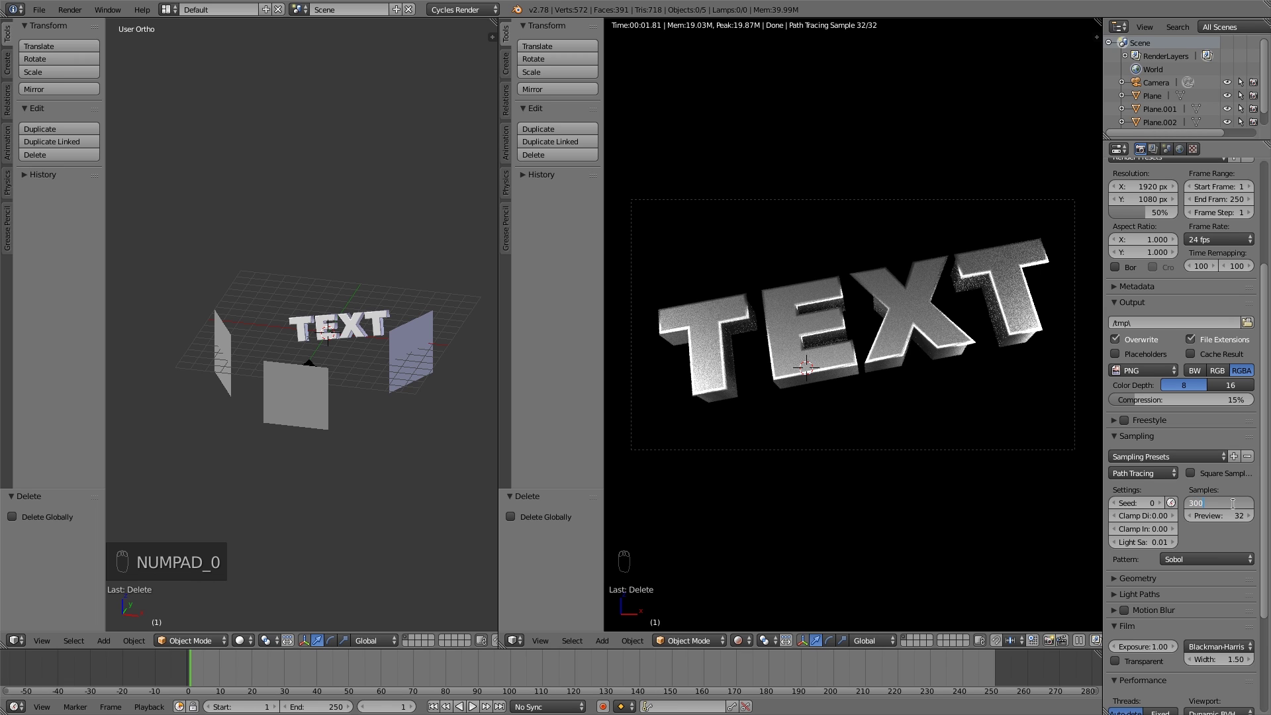
pyautogui.press('Return')
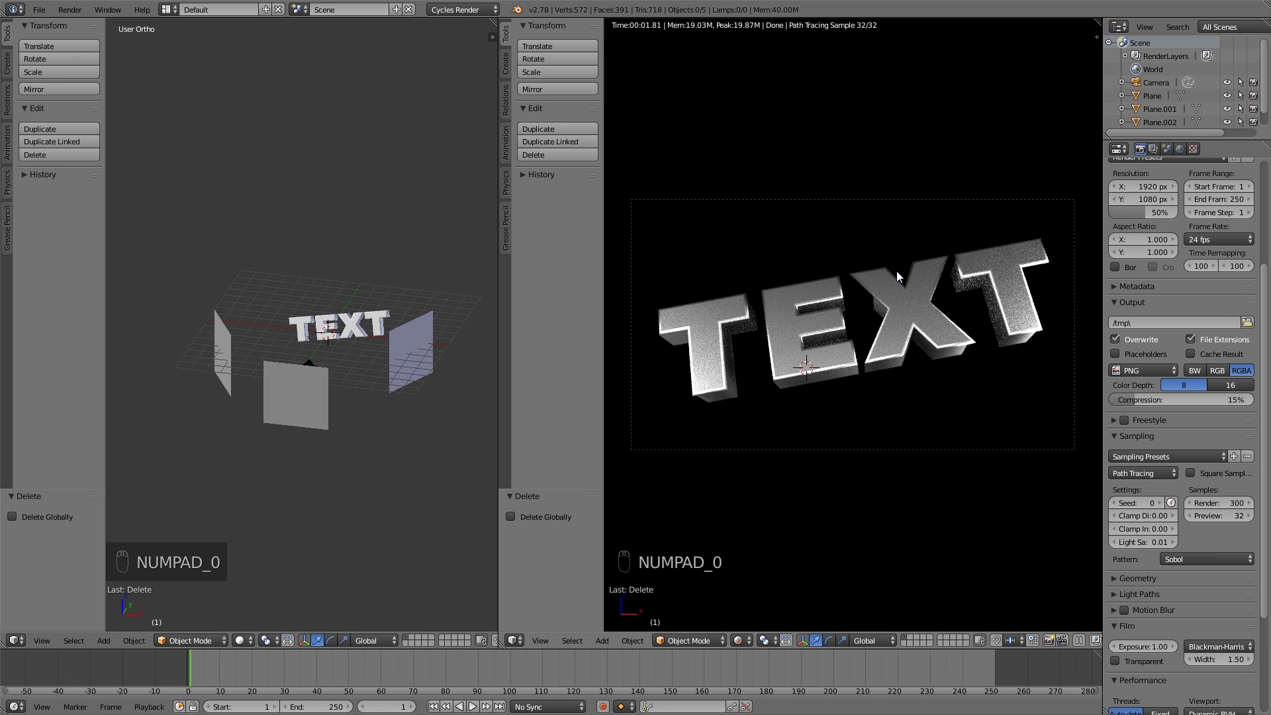
pyautogui.scroll(5, 1218, 308)
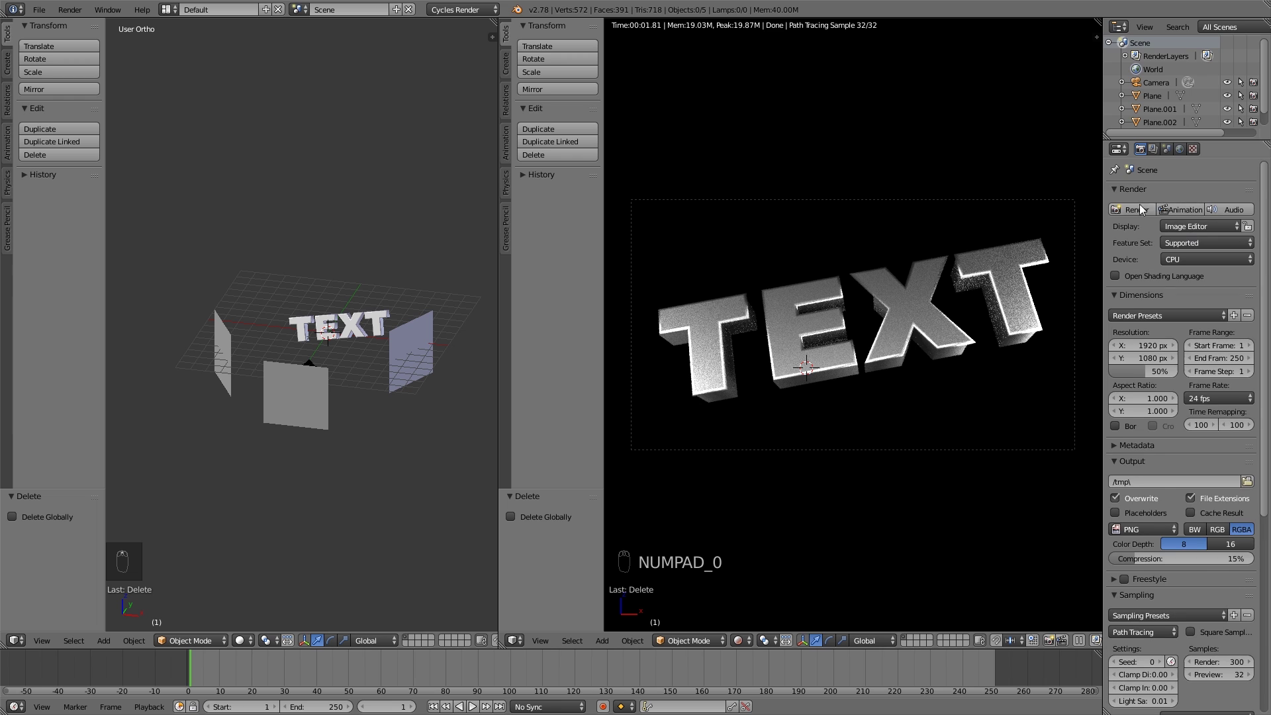
# Step: Render the final image of the glossy TEXT scene and zoom into the Render Result
pyautogui.click(1135, 209)
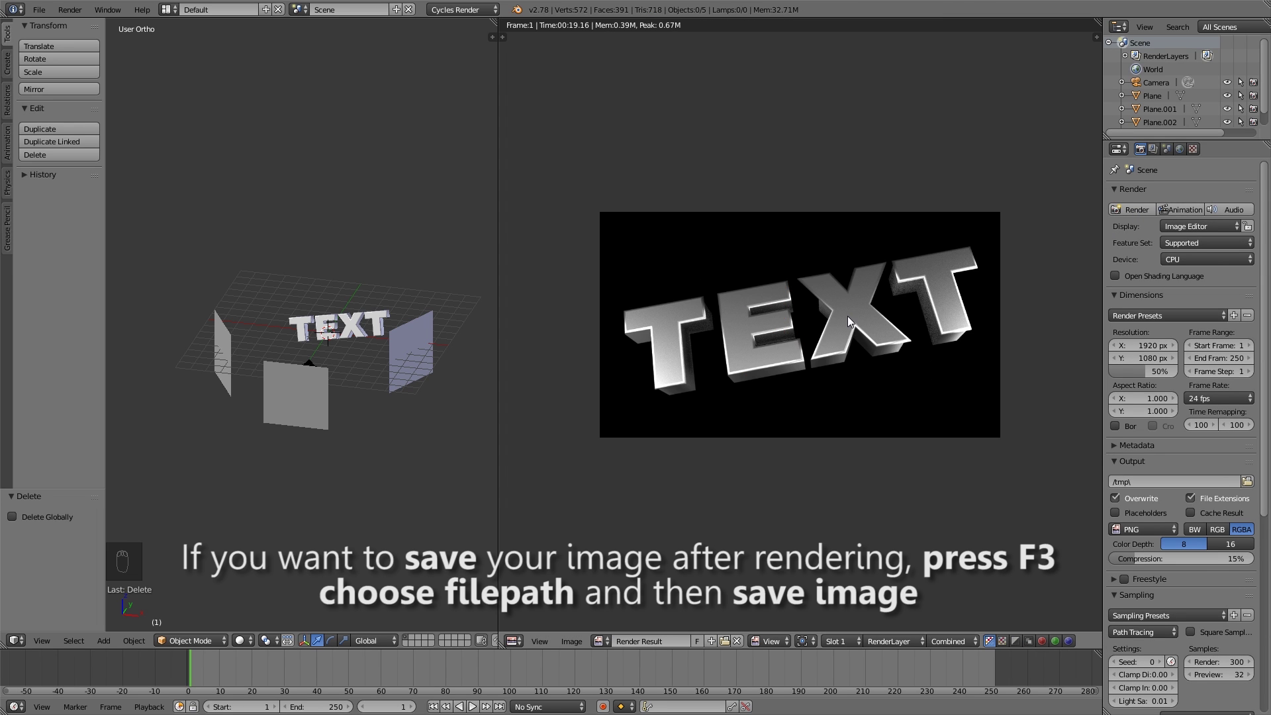
pyautogui.scroll(3, 889, 303)
pyautogui.scroll(-2, 890, 303)
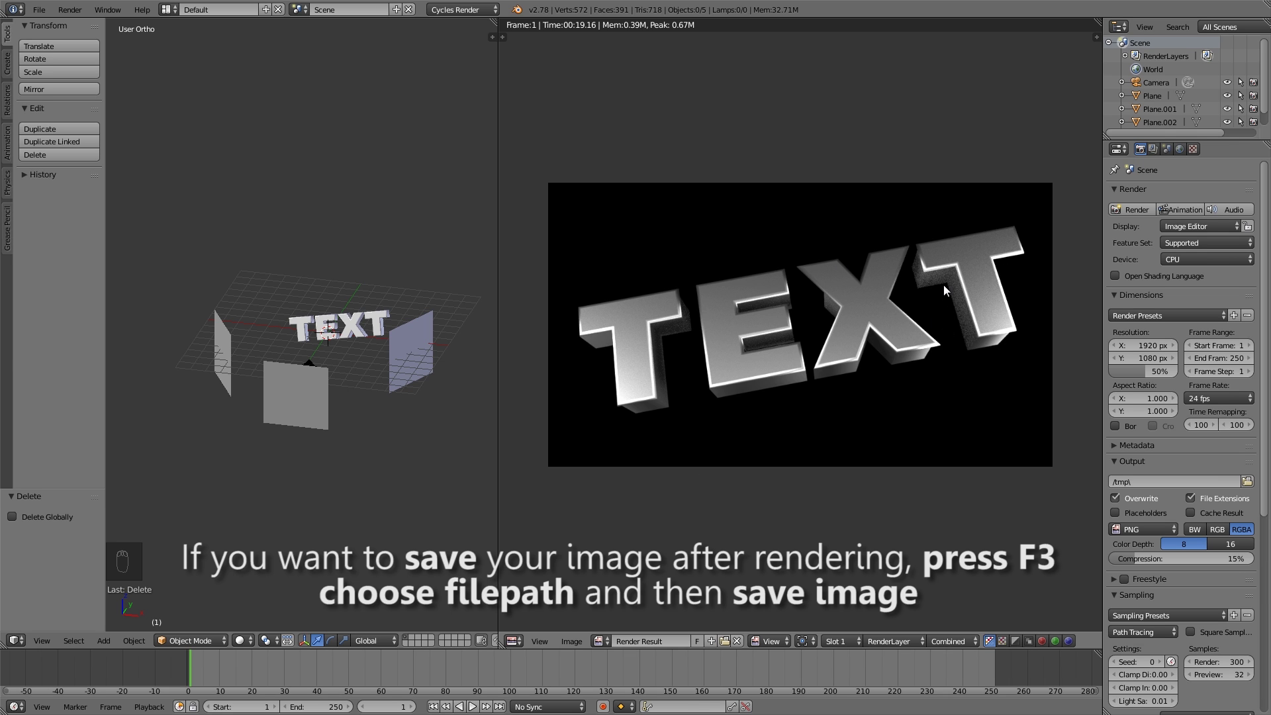
pyautogui.scroll(5, 951, 294)
# Step: Inspect the render up close across the XT and TEX letters, then re-centre it
pyautogui.moveTo(992, 258); pyautogui.dragTo(795, 225, button='middle')
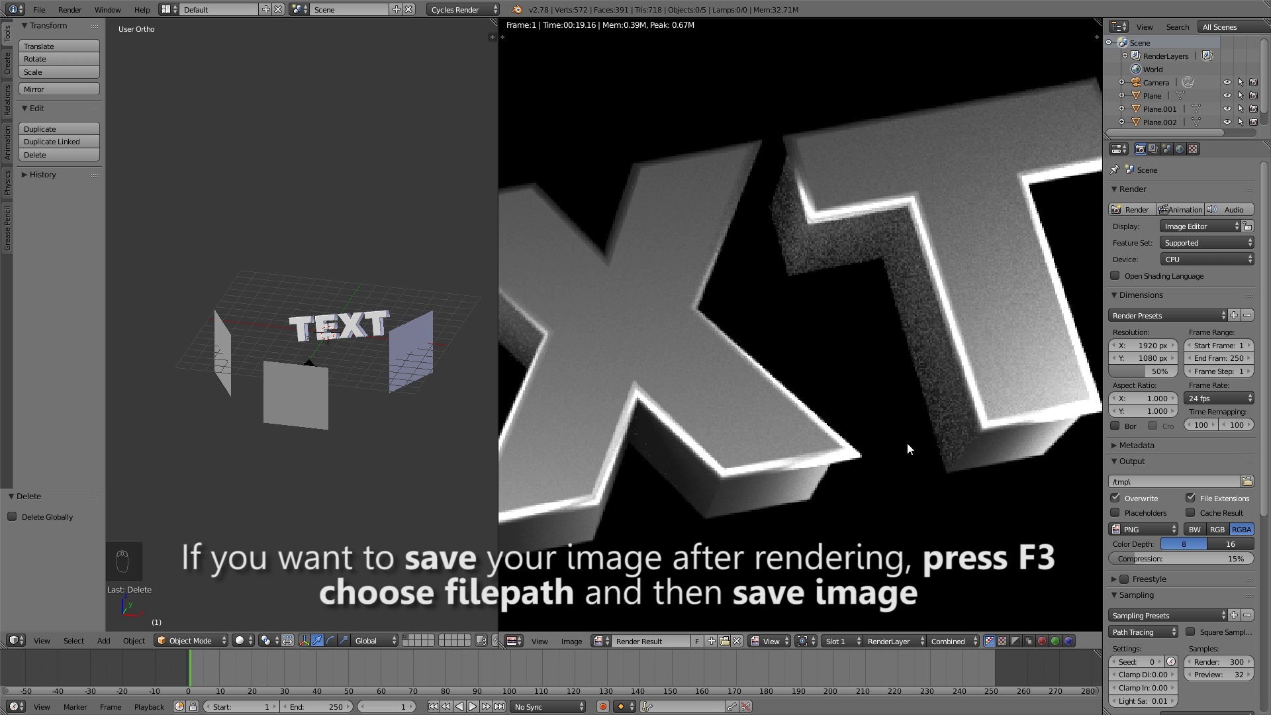
pyautogui.scroll(-4, 907, 443)
pyautogui.moveTo(709, 387); pyautogui.dragTo(788, 378, button='middle')
pyautogui.scroll(4, 749, 372)
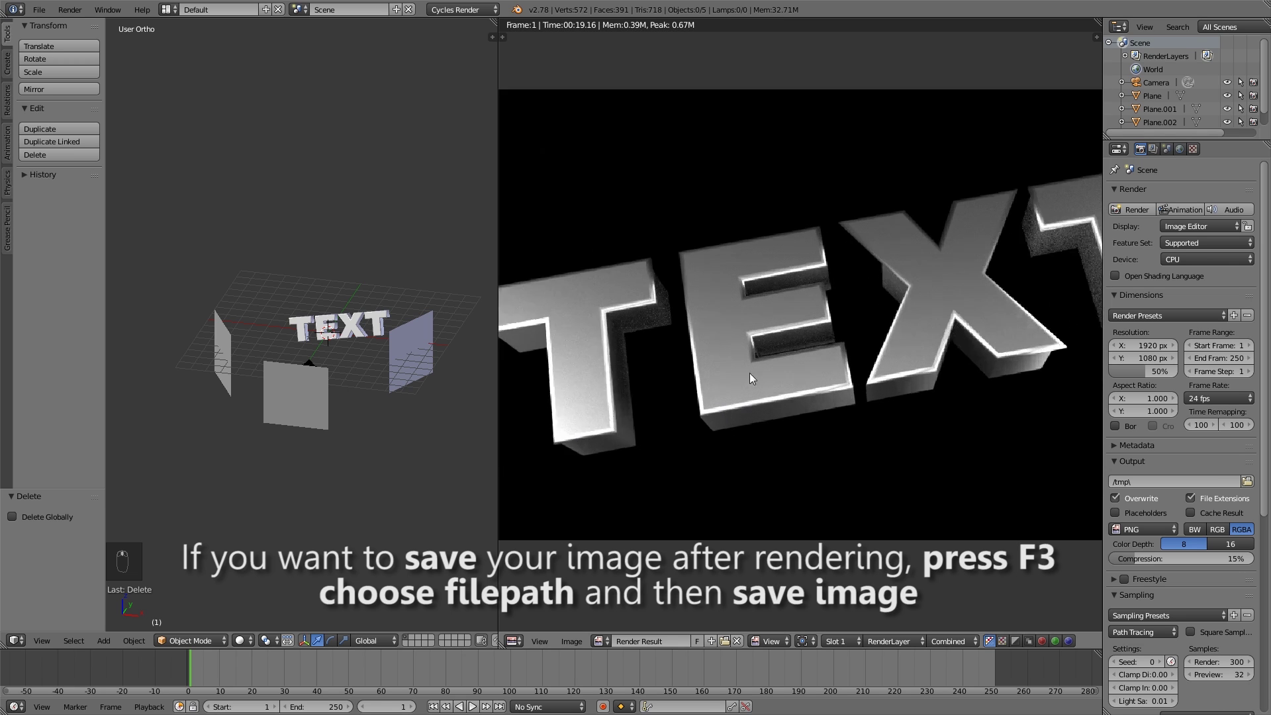
pyautogui.scroll(3, 749, 372)
pyautogui.scroll(-2, 757, 352)
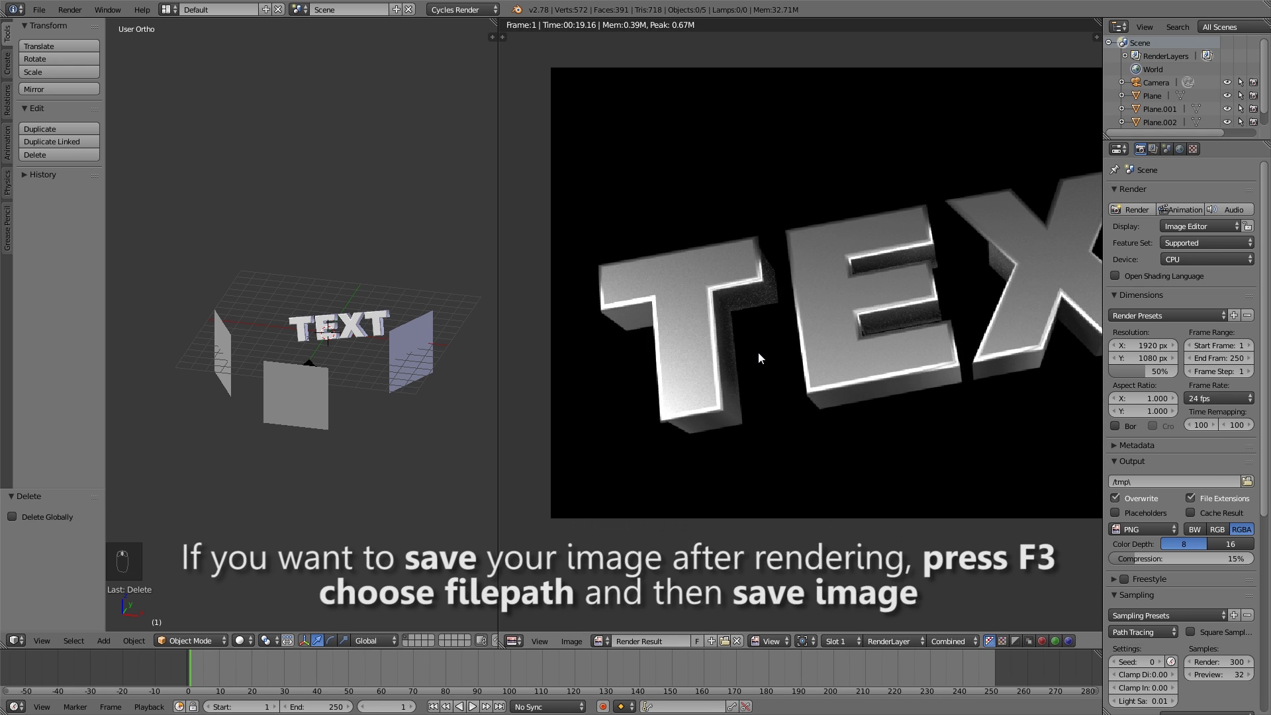
pyautogui.scroll(-3, 757, 352)
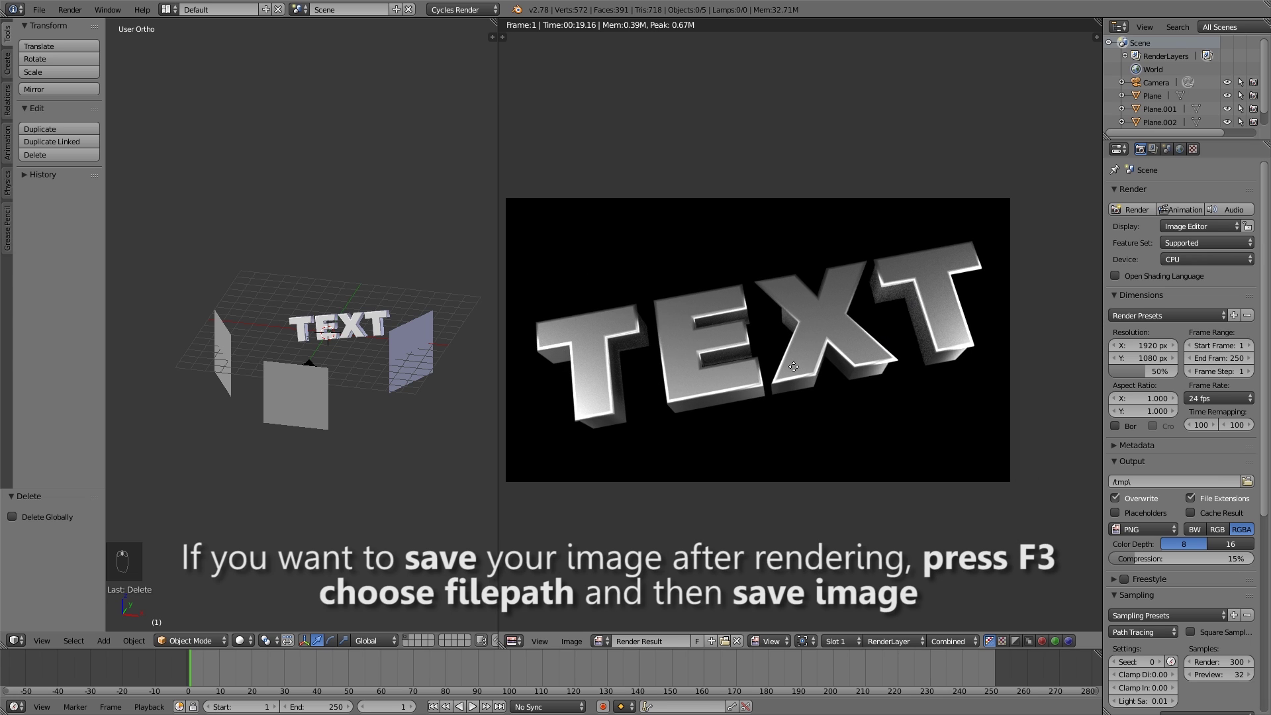
pyautogui.moveTo(794, 367); pyautogui.dragTo(853, 368, button='middle')
pyautogui.scroll(-1, 856, 368)
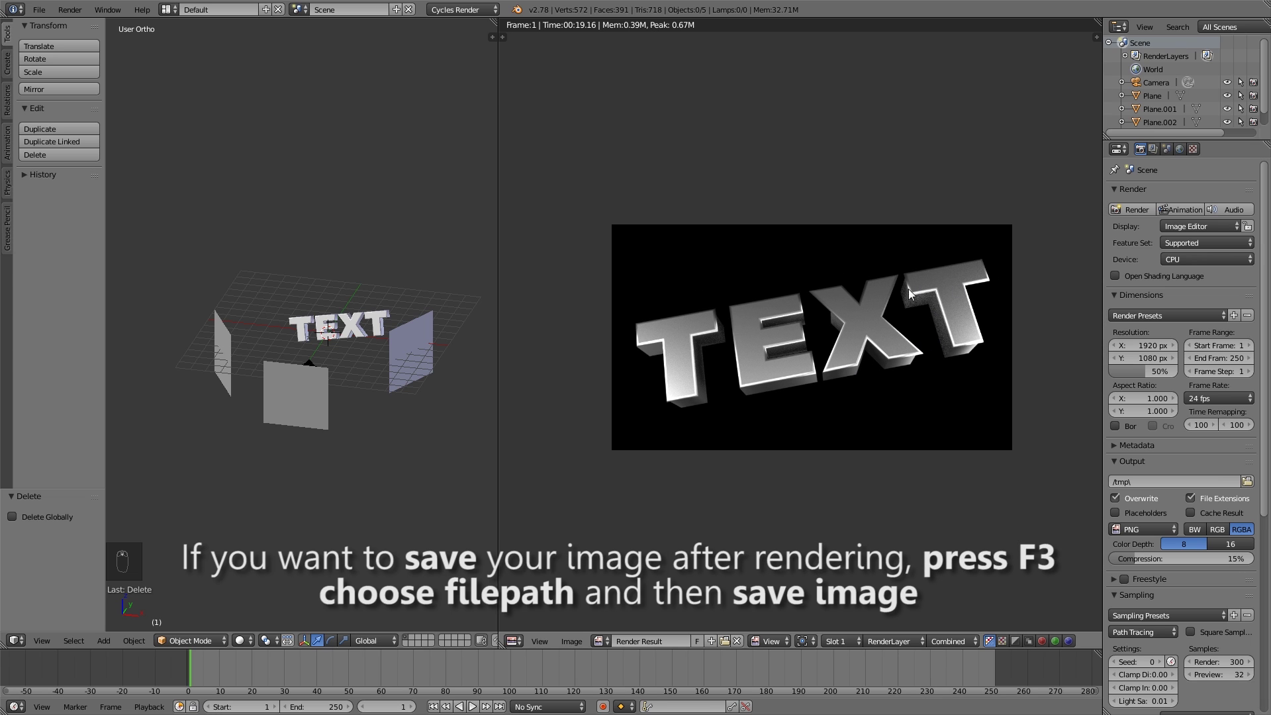